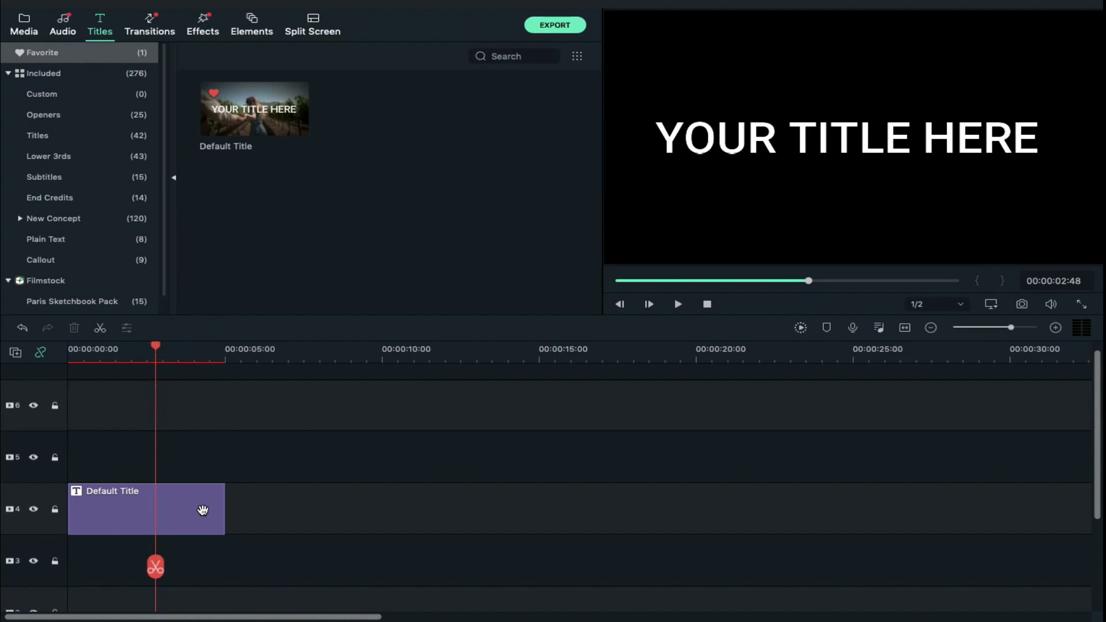
# Change the default title's text to DARKVISIONS and set its font to Cinzel-Black.
pyautogui.click(357, 117)
pyautogui.write('DARKVISIONS')
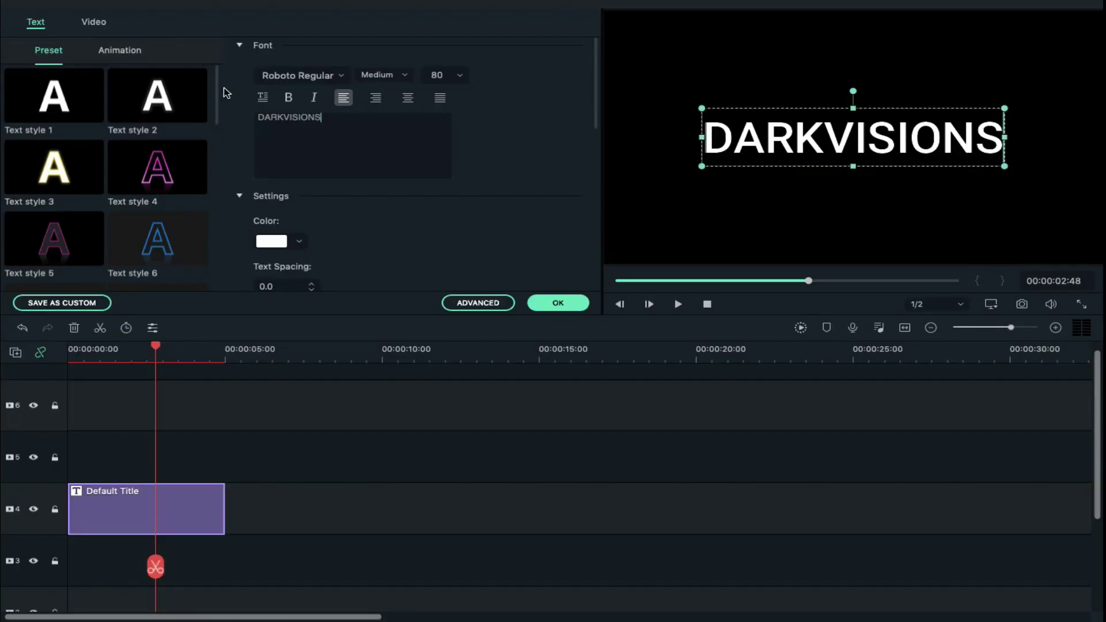
pyautogui.click(340, 78)
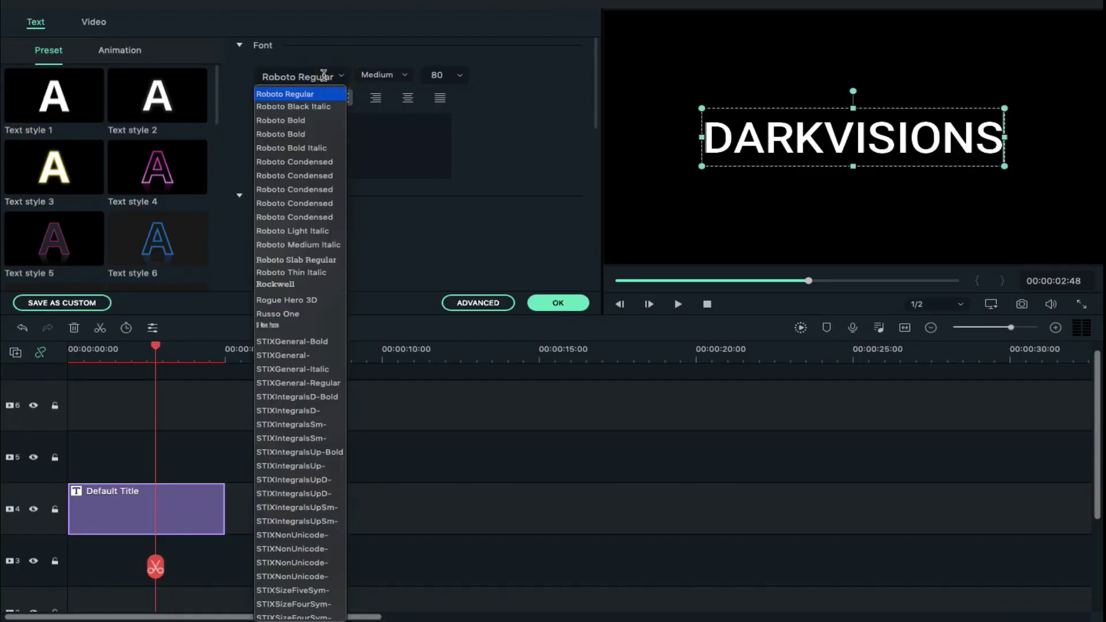
pyautogui.write('cin')
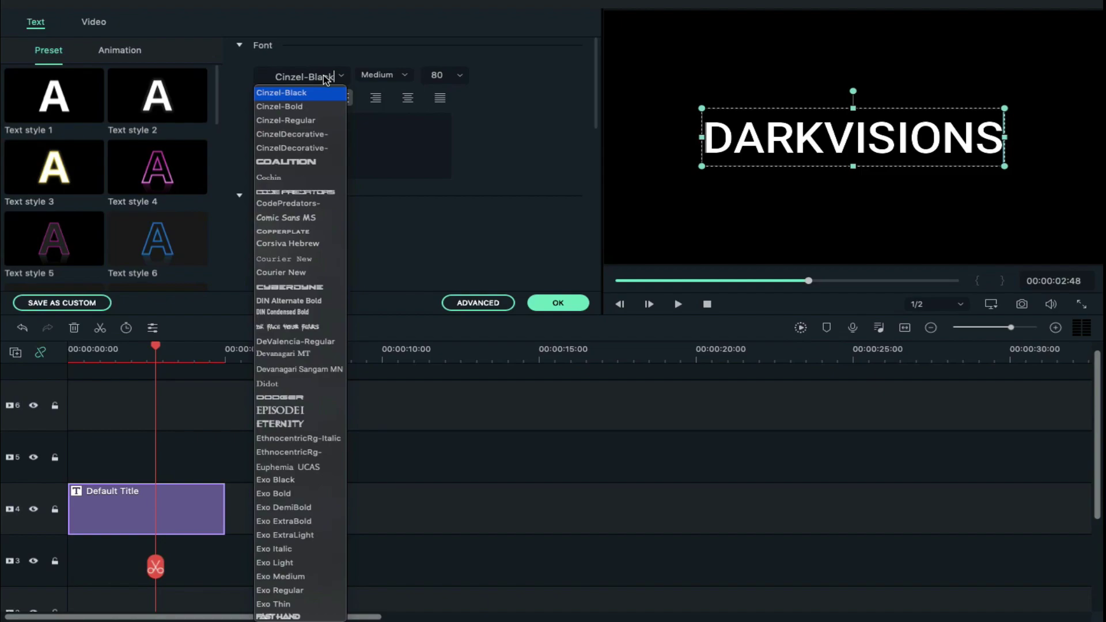
pyautogui.press('Return')
# Set the DARKVISIONS text spacing to 5.0.
pyautogui.click(313, 285)
pyautogui.click(314, 285)
pyautogui.click(313, 284)
pyautogui.click(313, 285)
pyautogui.click(313, 284)
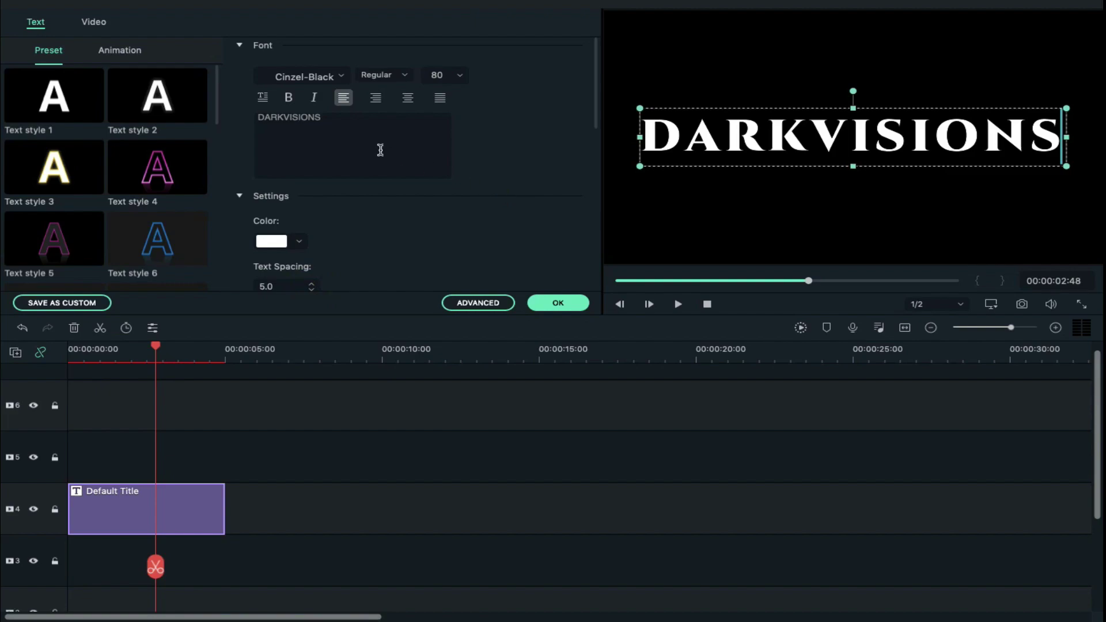
# Apply the String Blur animation to DARKVISIONS, ending its intro at about 1 second and removing the outro portion.
pyautogui.click(477, 303)
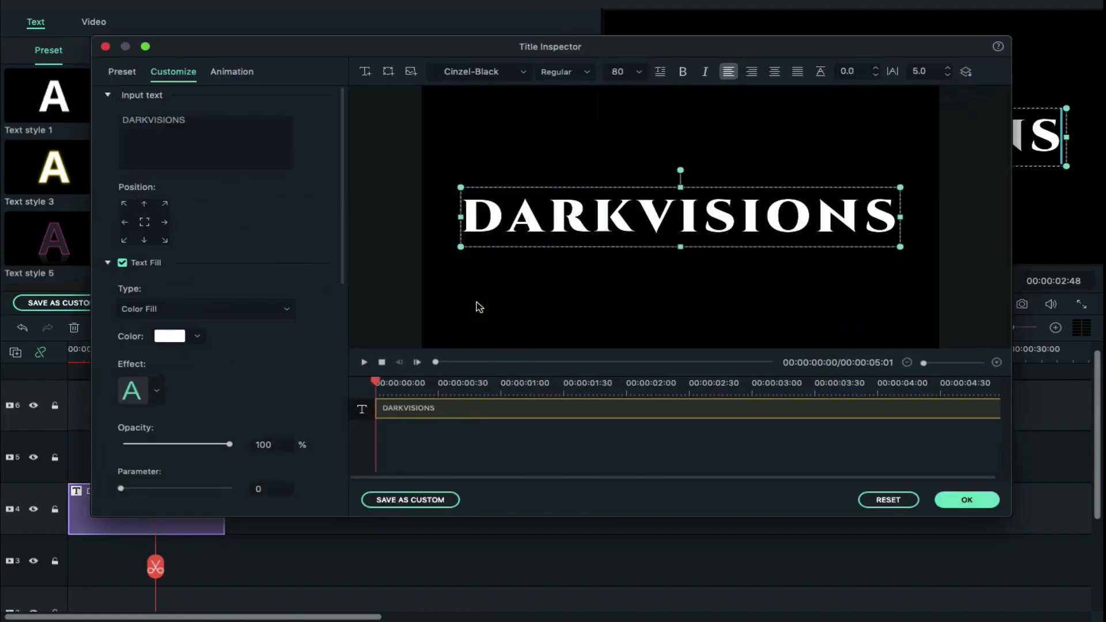
pyautogui.click(247, 81)
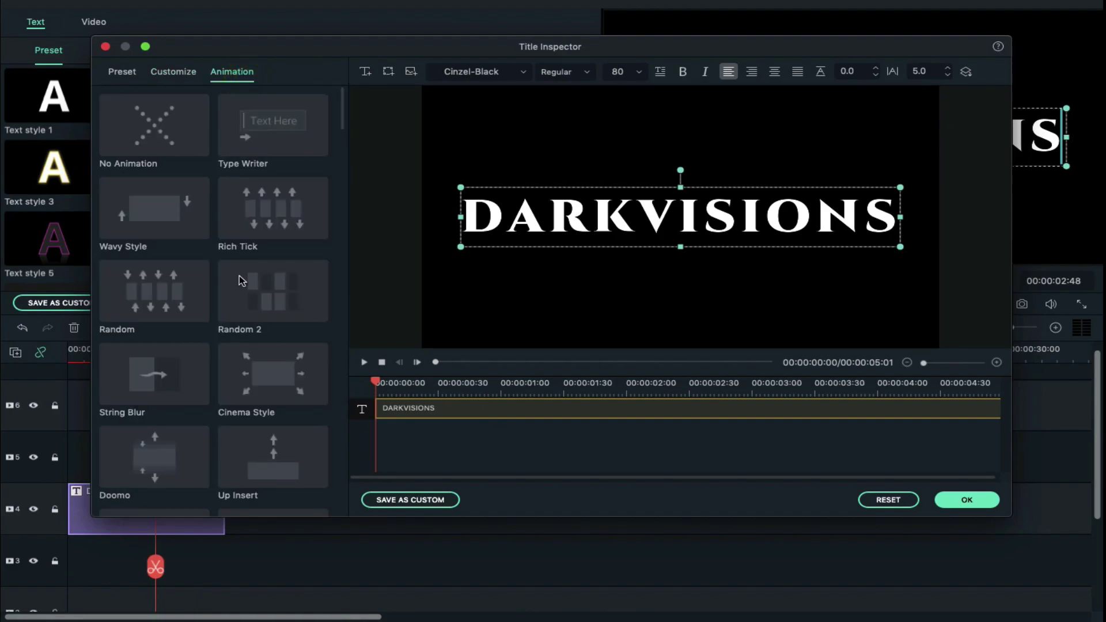
pyautogui.click(182, 371)
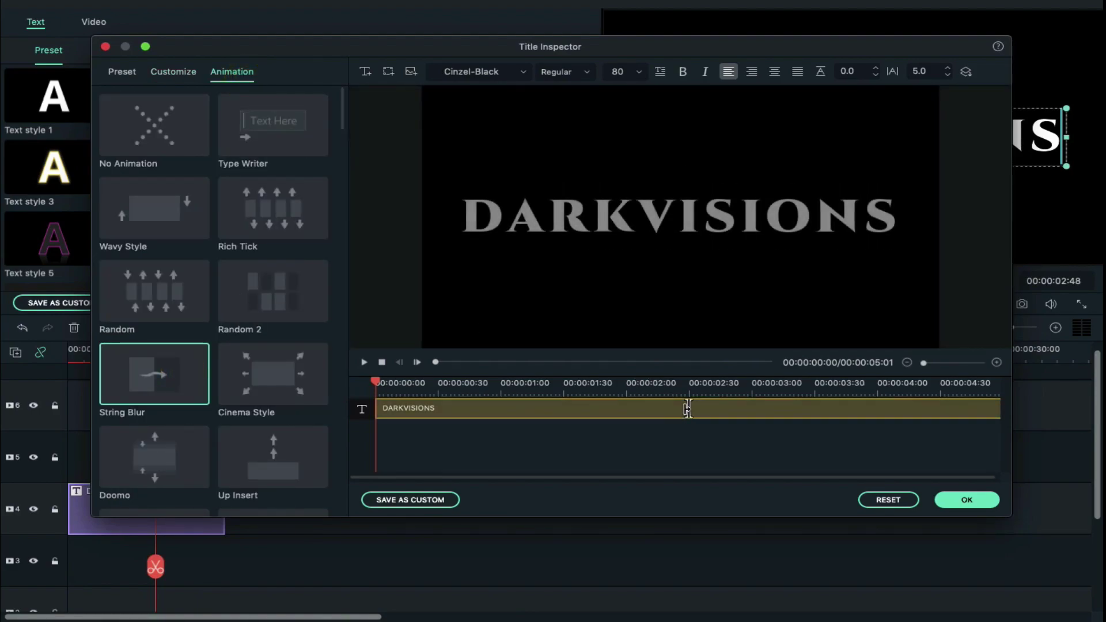
pyautogui.moveTo(687, 409); pyautogui.dragTo(501, 415)
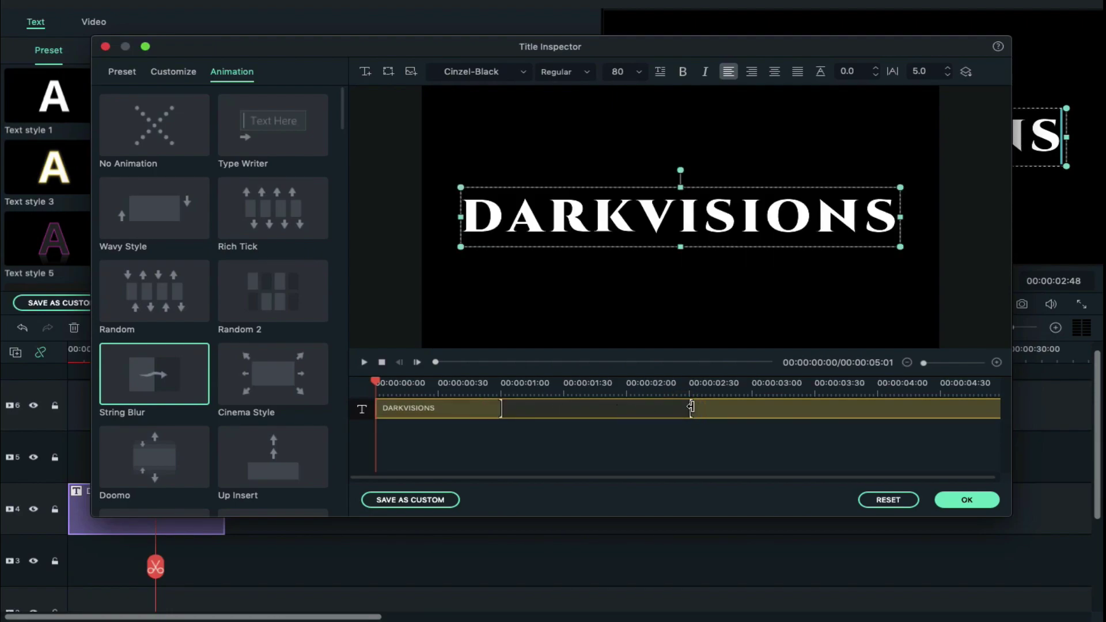
pyautogui.moveTo(687, 406); pyautogui.dragTo(1000, 412)
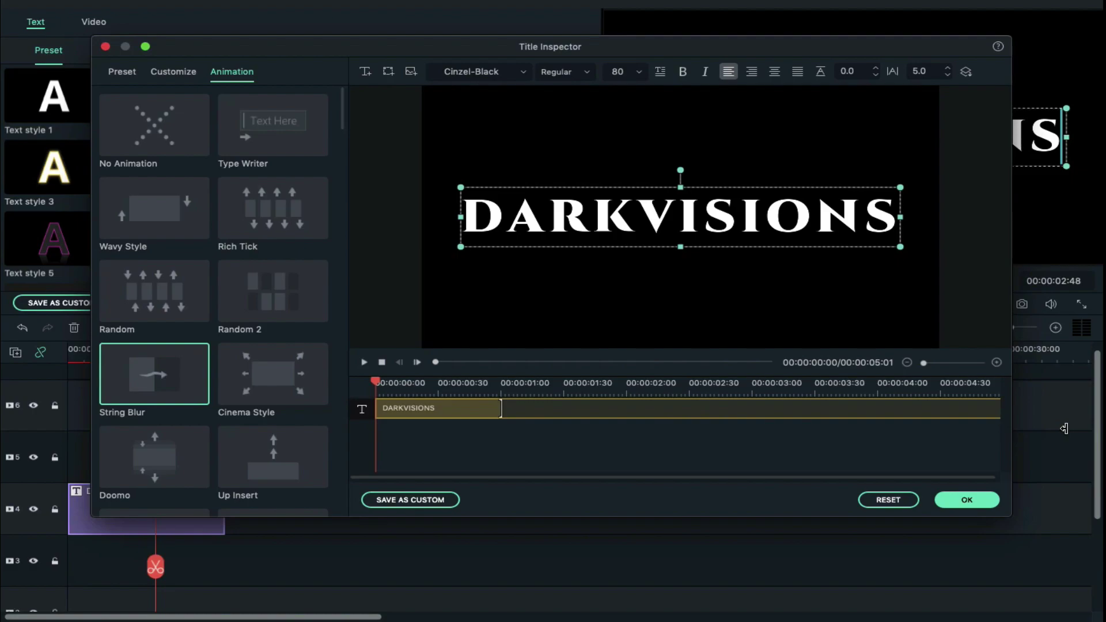
# Add a second text box to the title reading PRESENTS.
pyautogui.click(365, 72)
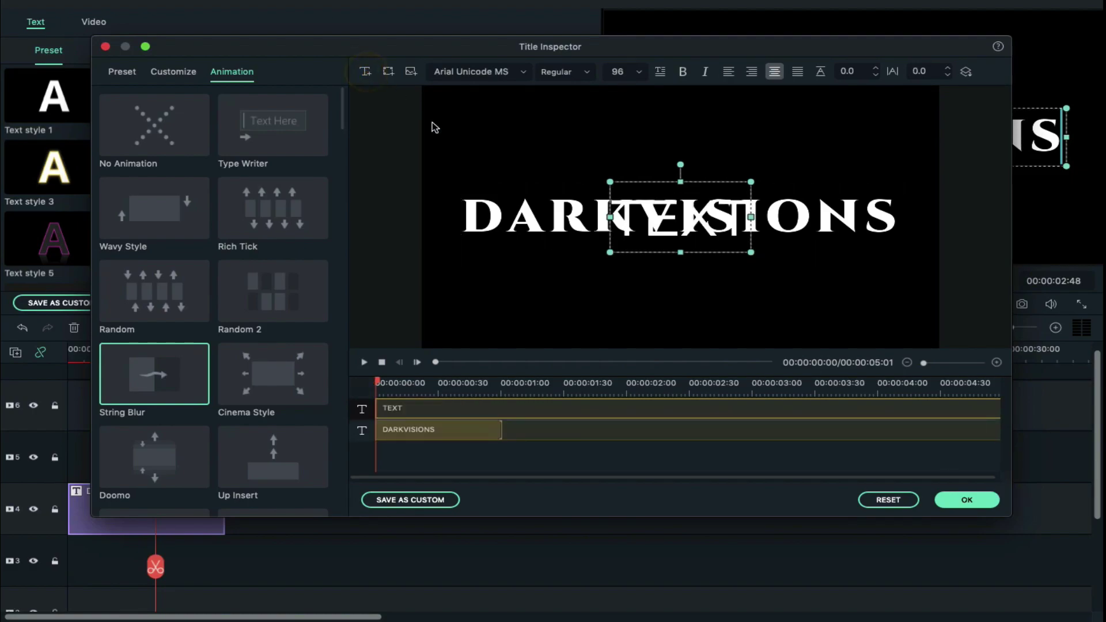
pyautogui.click(685, 222)
pyautogui.doubleClick(685, 222)
pyautogui.write('PRESE')
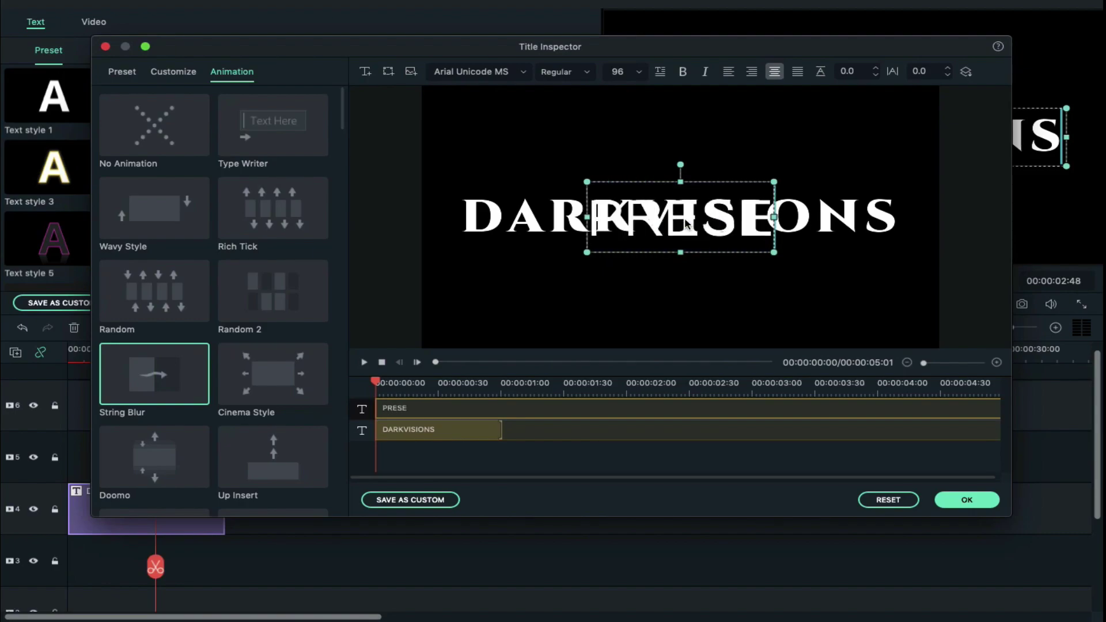
pyautogui.write('N')
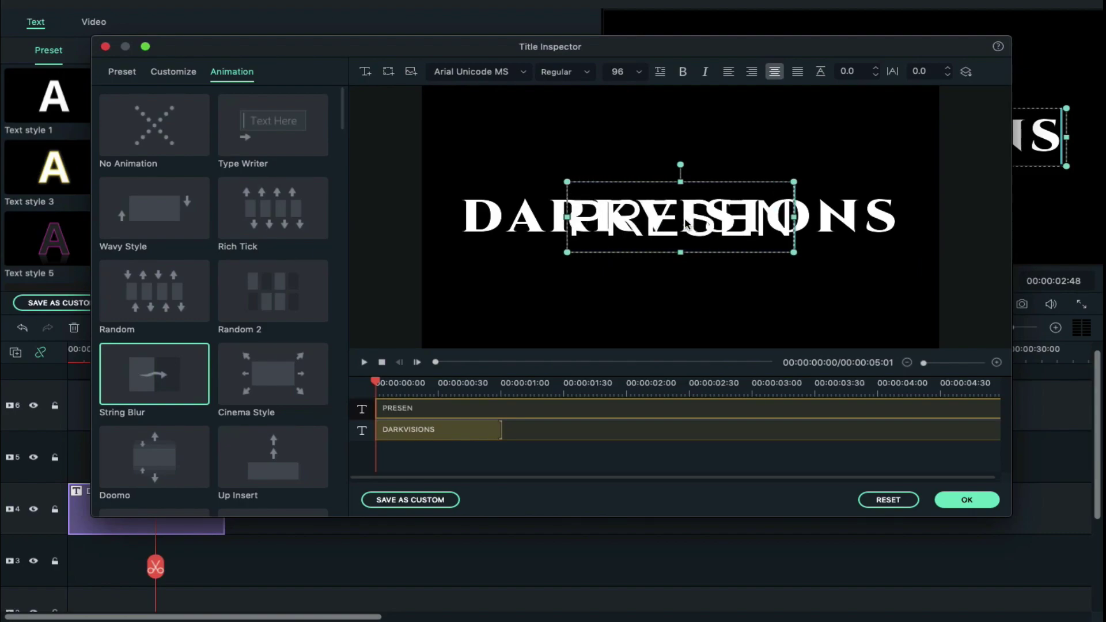
pyautogui.write('TS')
# Set the font of the whole PRESENTS text to Cinzel-Bold.
pyautogui.doubleClick(685, 224)
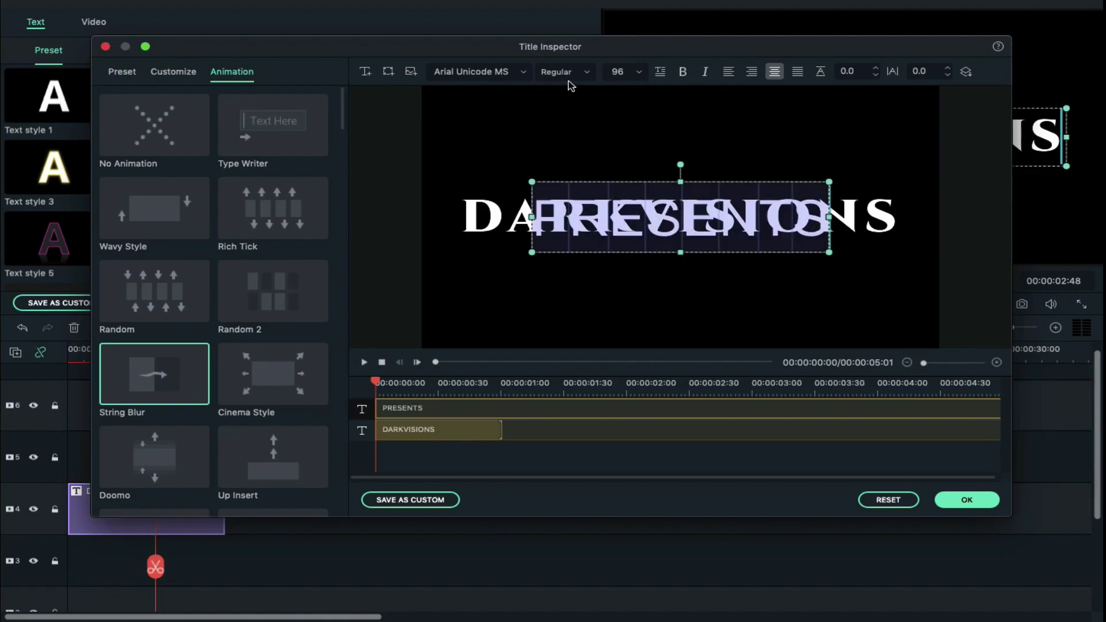
pyautogui.click(515, 66)
pyautogui.write('Cinzel-Black')
pyautogui.click(523, 72)
pyautogui.click(497, 104)
# Shrink PRESENTS, place it centred beneath DARKVISIONS, and give it the String Blur animation with the intro ending at about 1 second.
pyautogui.moveTo(851, 255); pyautogui.dragTo(728, 234)
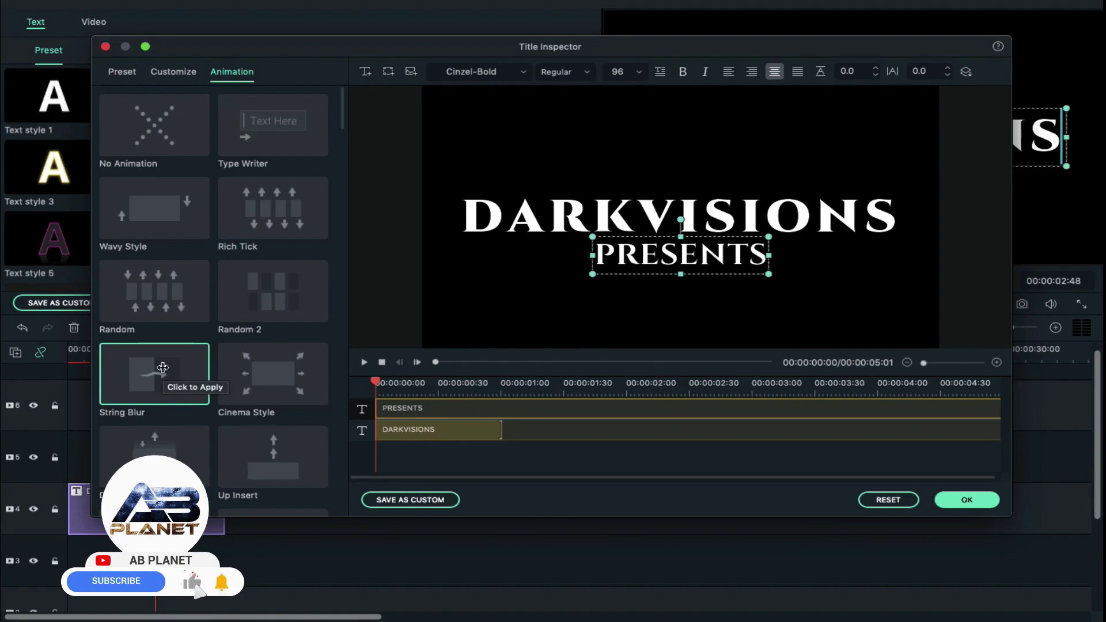
pyautogui.click(185, 383)
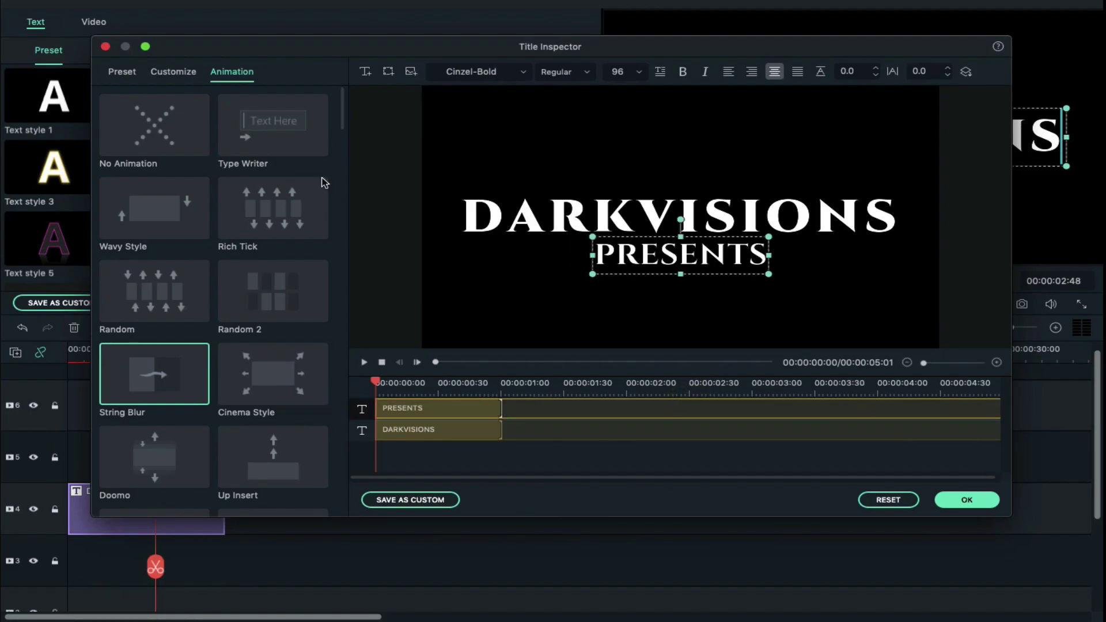
# Change the PRESENTS text fill to Image Fill using gold-metal-plate-background.jpeg.
pyautogui.click(190, 75)
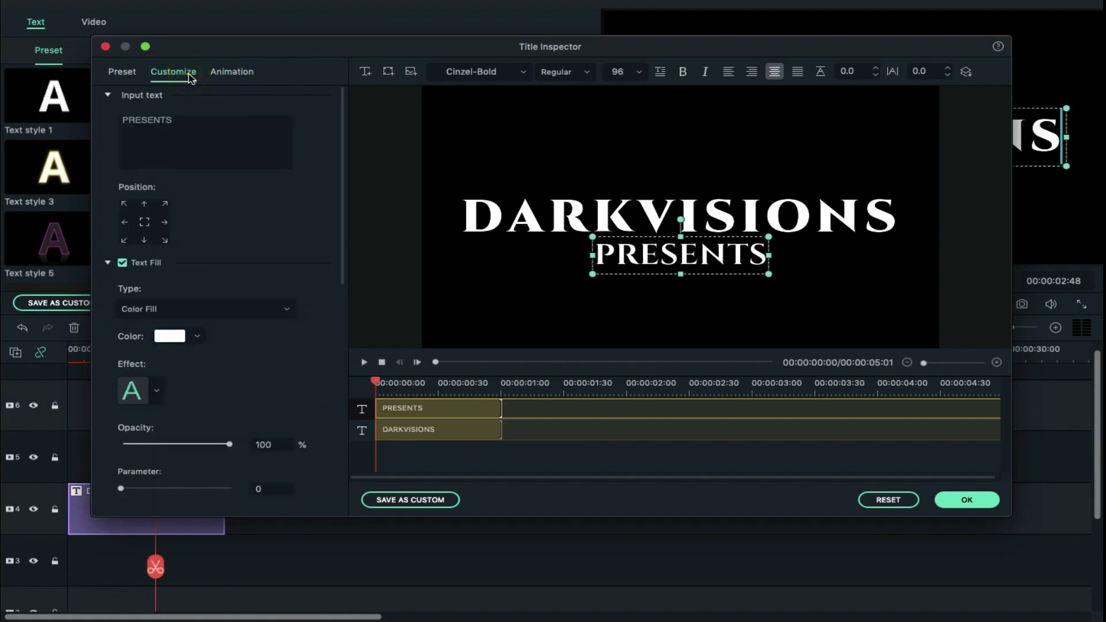
pyautogui.click(230, 319)
pyautogui.click(212, 329)
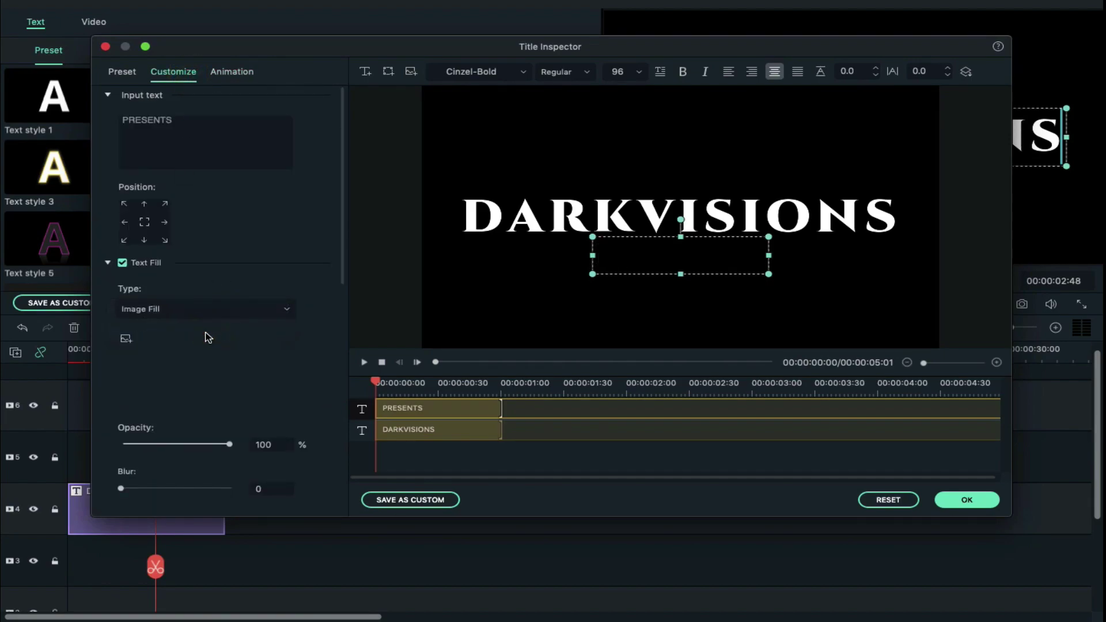
pyautogui.click(126, 338)
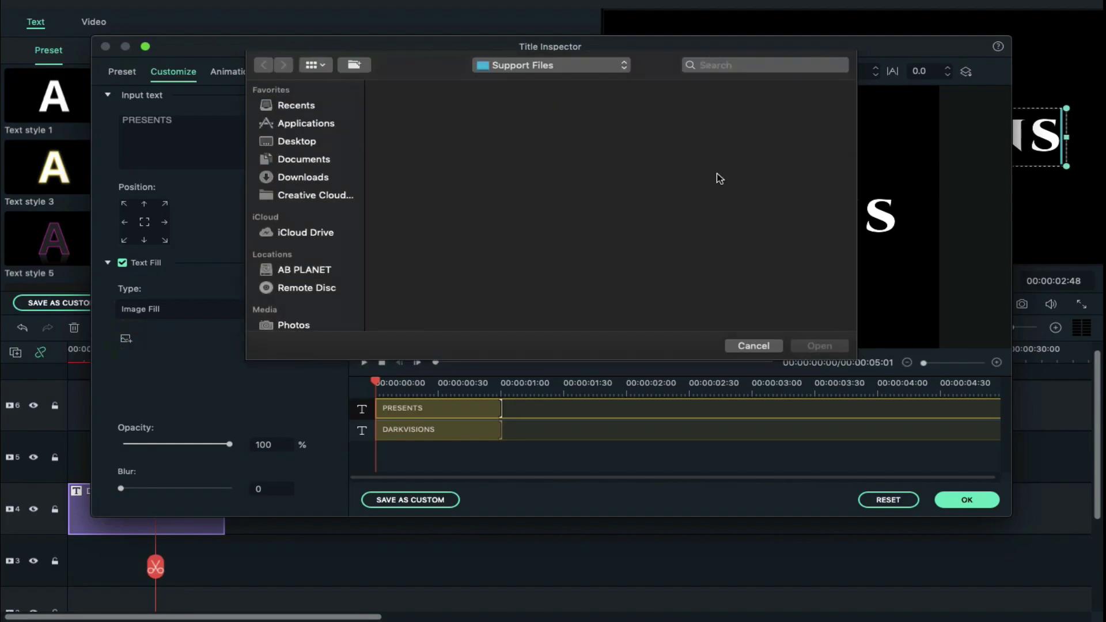
pyautogui.click(800, 114)
pyautogui.doubleClick(801, 113)
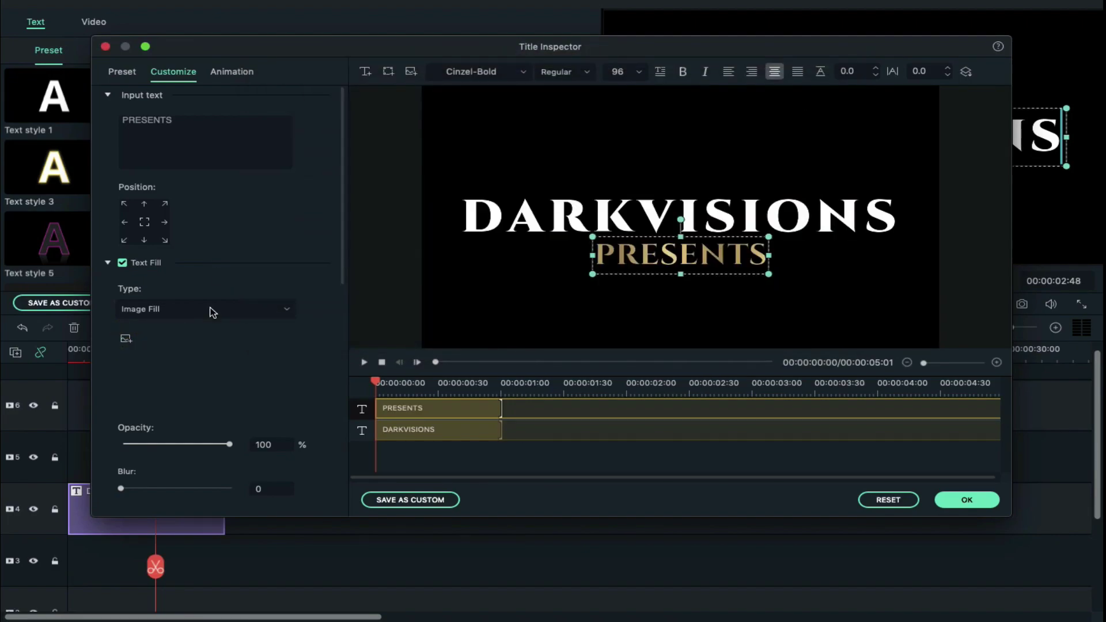
# Give DARKVISIONS an Image Fill with the same gold metal plate image and confirm the advanced title edits.
pyautogui.click(413, 427)
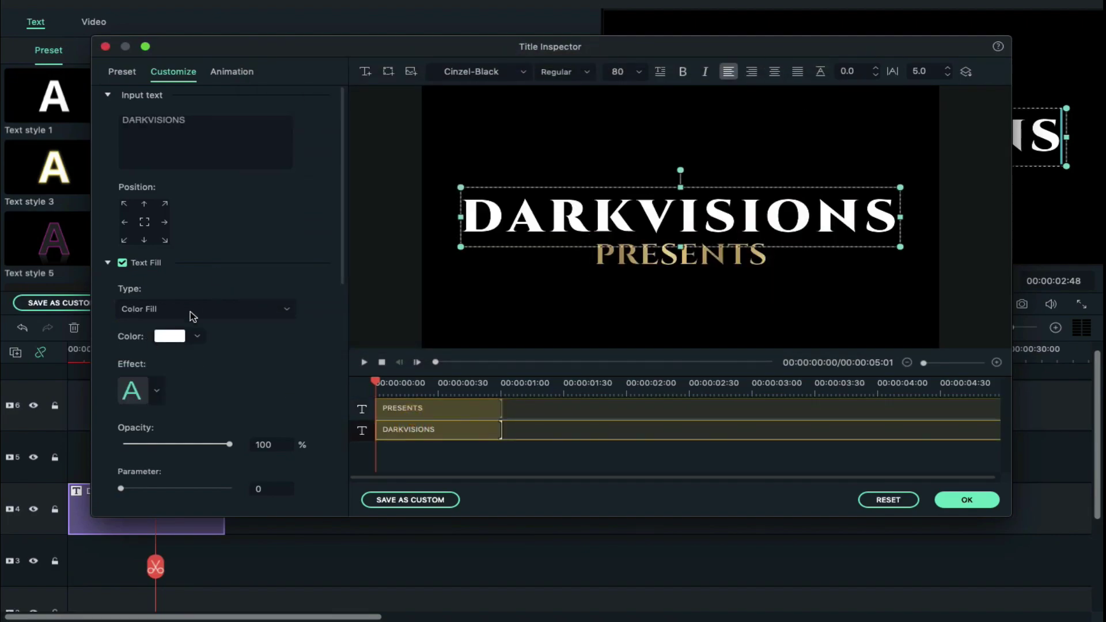
pyautogui.click(190, 308)
pyautogui.click(182, 332)
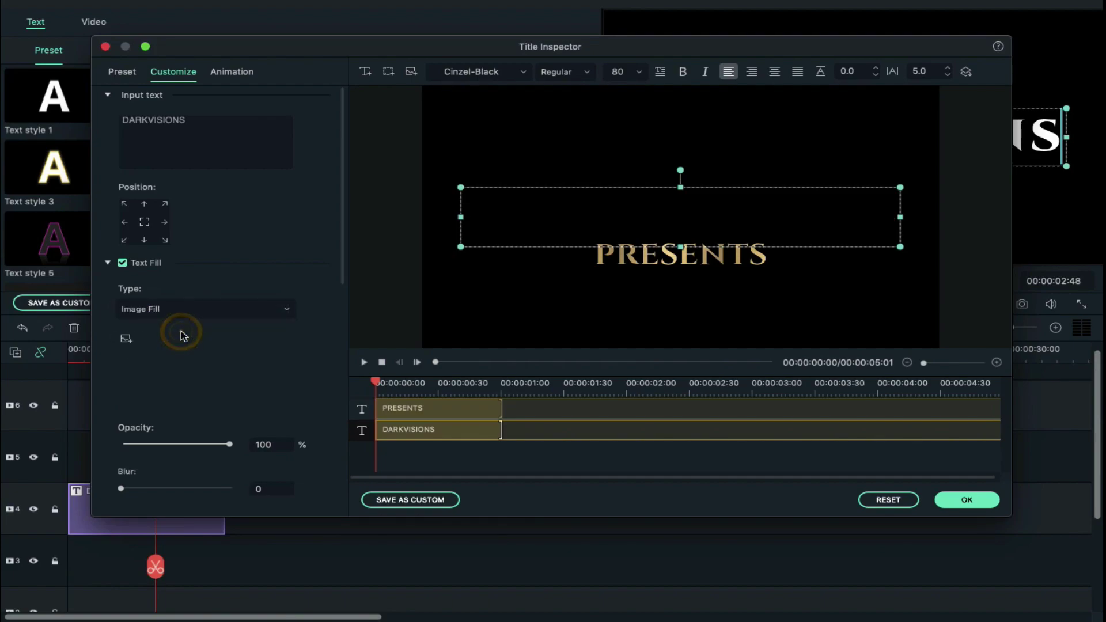
pyautogui.click(126, 338)
pyautogui.doubleClick(795, 113)
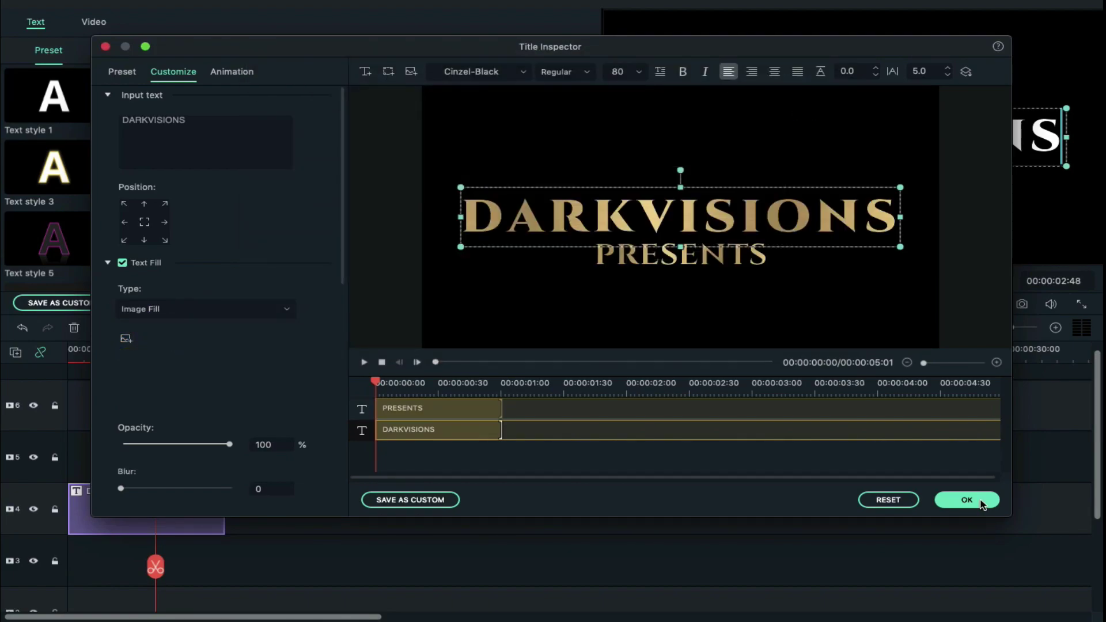
pyautogui.click(982, 502)
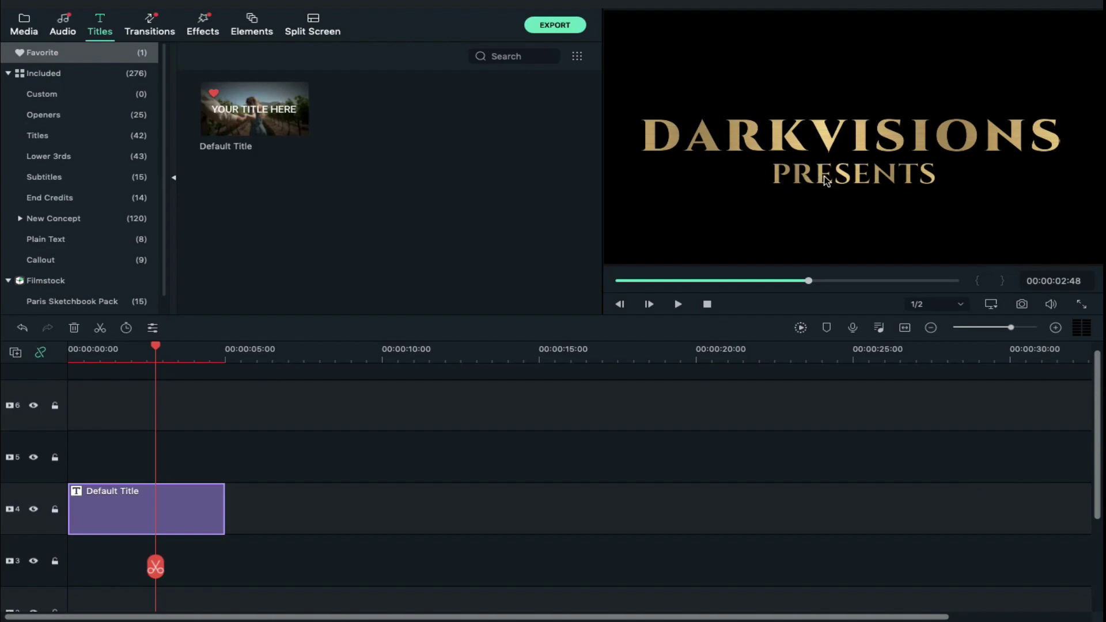
# Reopen the PRESENTS text for editing and set its text spacing to 7.0.
pyautogui.doubleClick(825, 181)
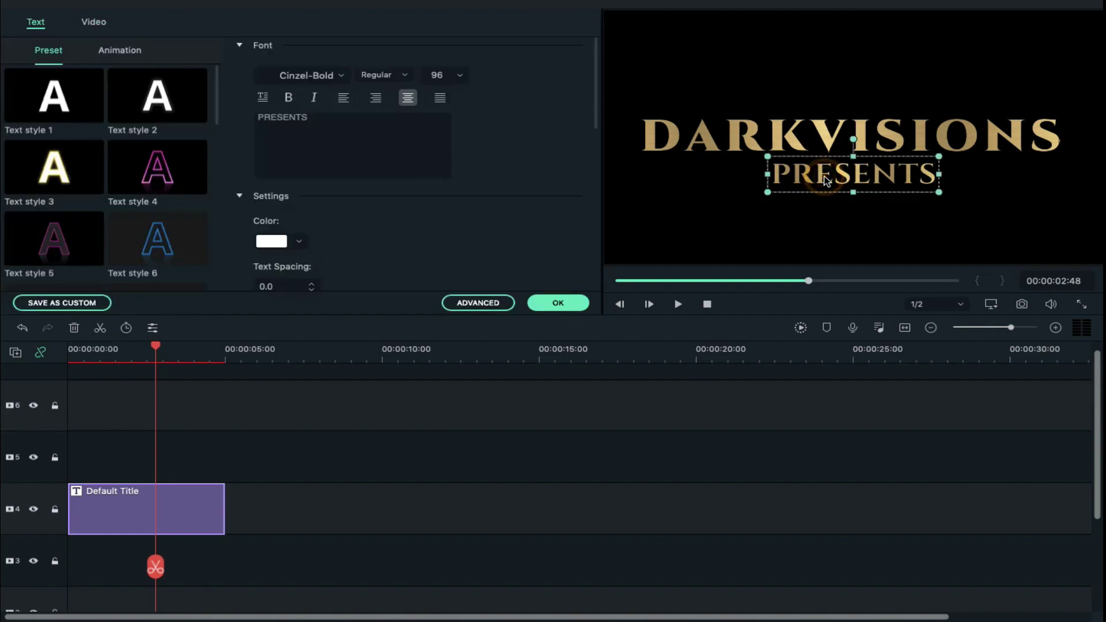
pyautogui.click(311, 282)
pyautogui.click(310, 281)
pyautogui.click(311, 281)
pyautogui.click(311, 282)
pyautogui.click(311, 282)
pyautogui.click(311, 282)
pyautogui.click(311, 282)
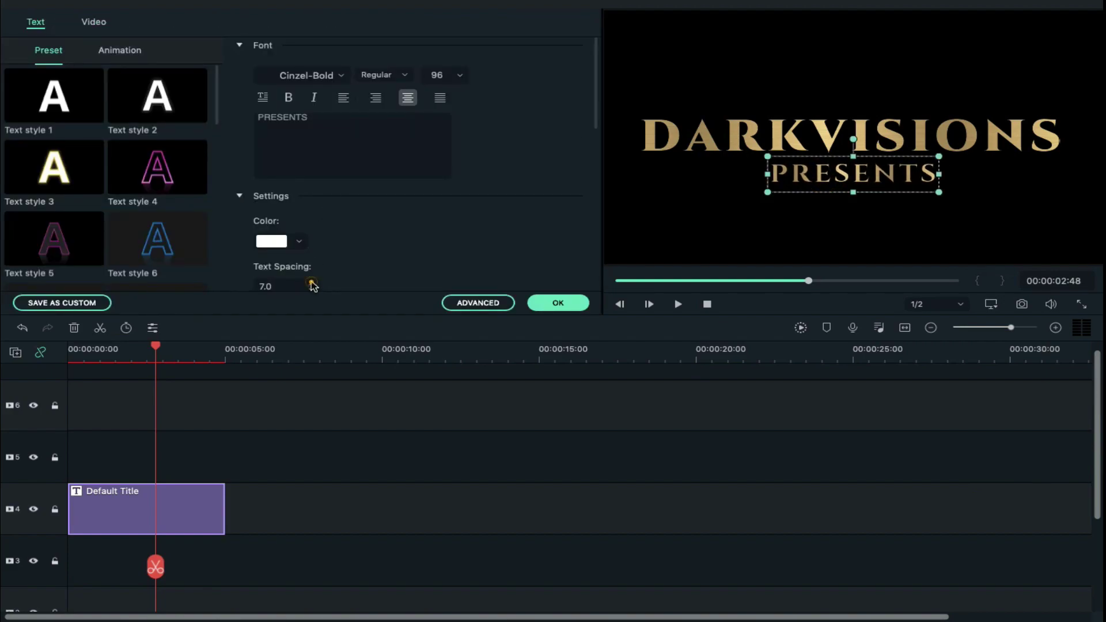
# Widen the PRESENTS text box on both sides and increase its text spacing to 21.0.
pyautogui.moveTo(767, 174); pyautogui.dragTo(699, 178)
pyautogui.moveTo(942, 174); pyautogui.dragTo(1012, 171)
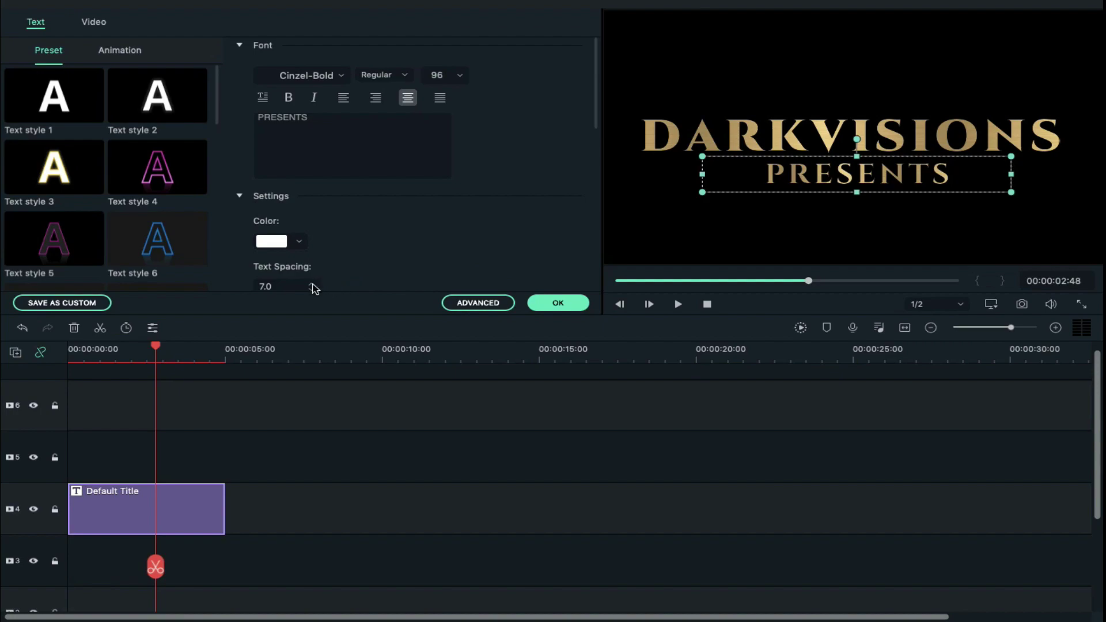
pyautogui.scroll(11, 311, 286)
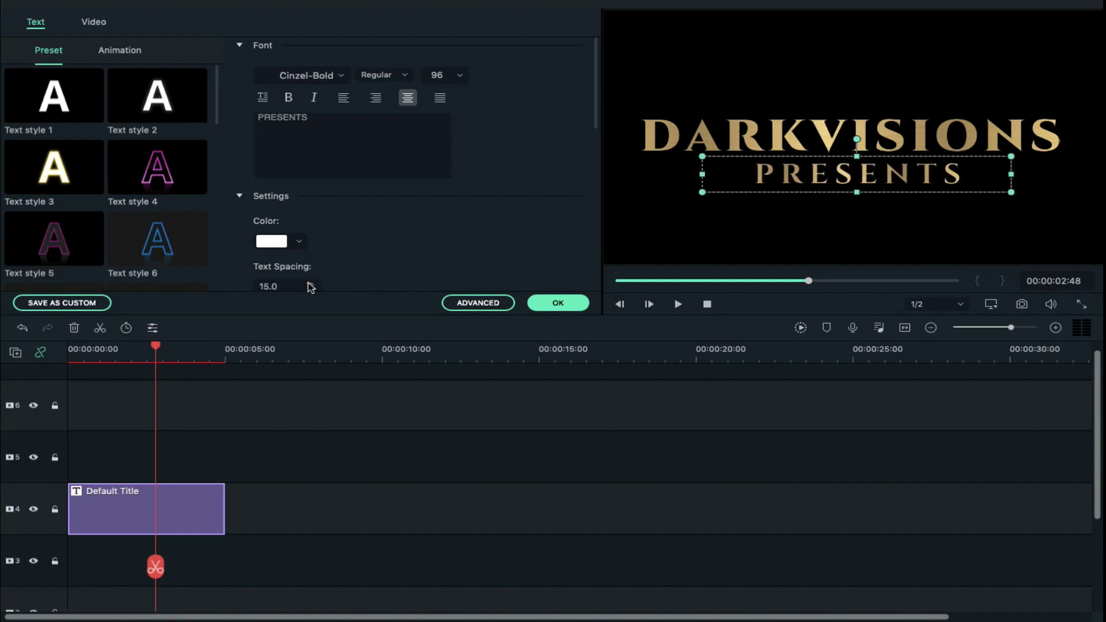
pyautogui.scroll(2, 311, 286)
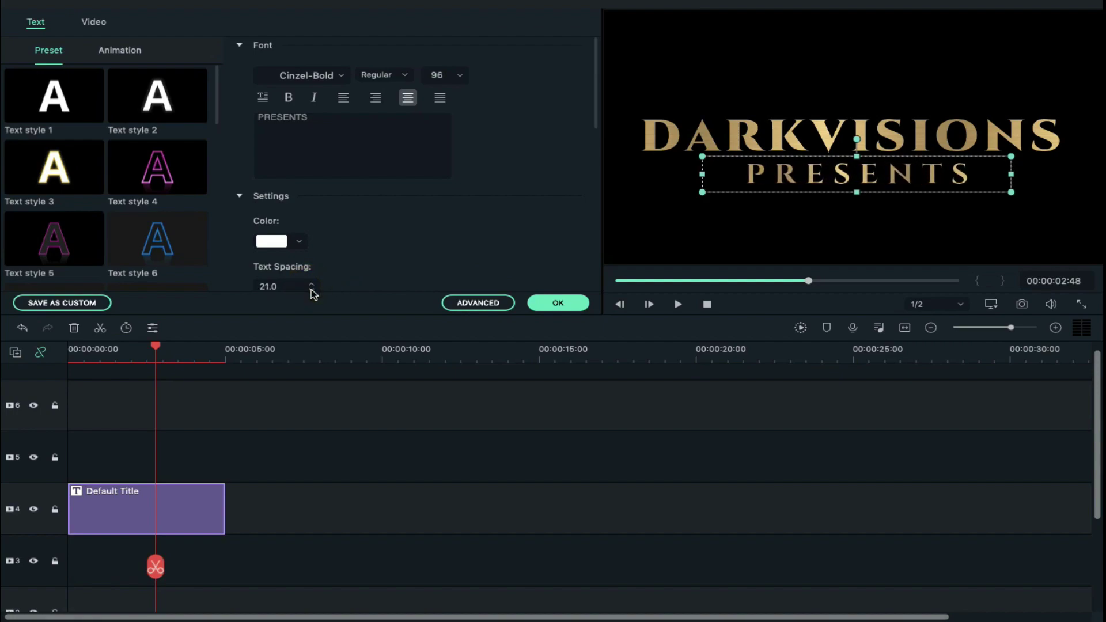
# Shrink PRESENTS slightly with text spacing 20.0, nudge it up closer to DARKVISIONS, and confirm the title.
pyautogui.moveTo(851, 194); pyautogui.dragTo(853, 185)
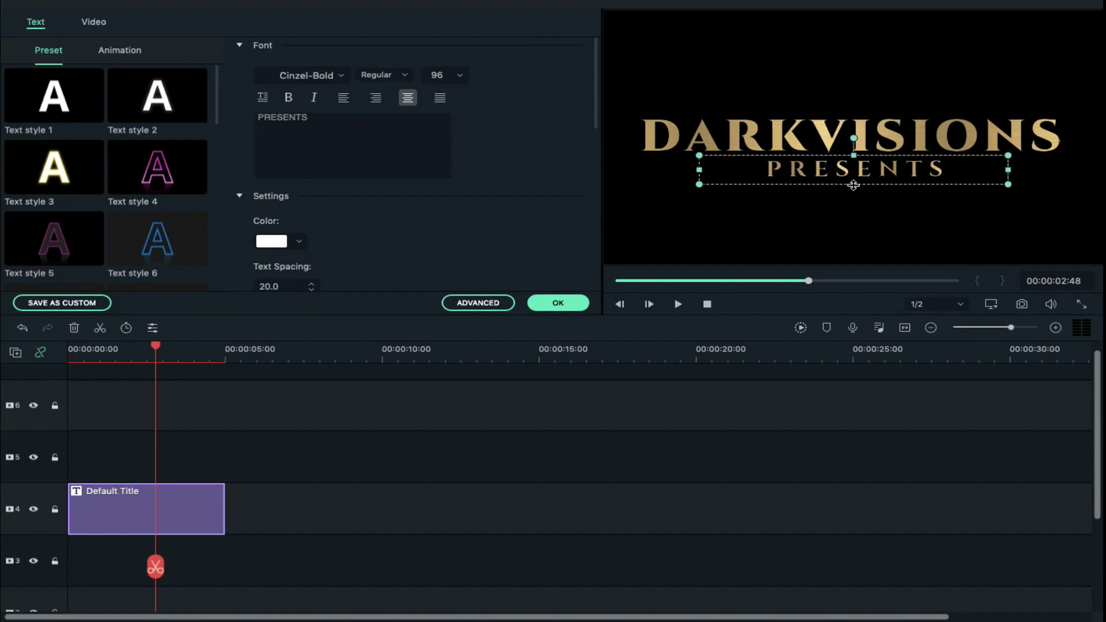
pyautogui.press('Up')
pyautogui.press('Up')
pyautogui.press('Up')
pyautogui.press('Up')
pyautogui.press('Up')
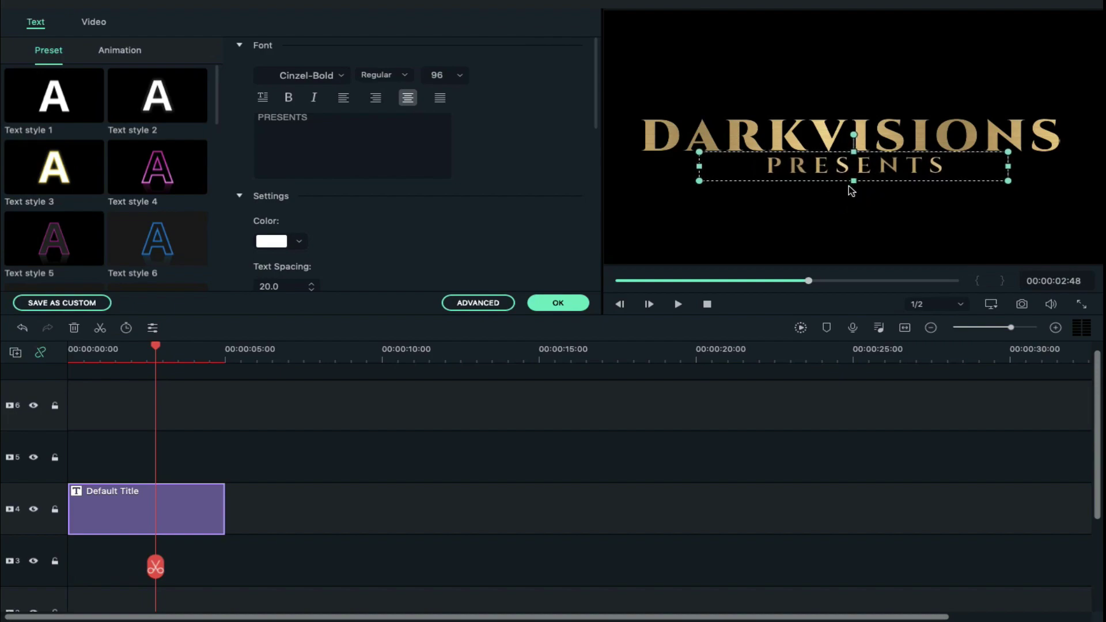
pyautogui.click(562, 232)
pyautogui.click(558, 302)
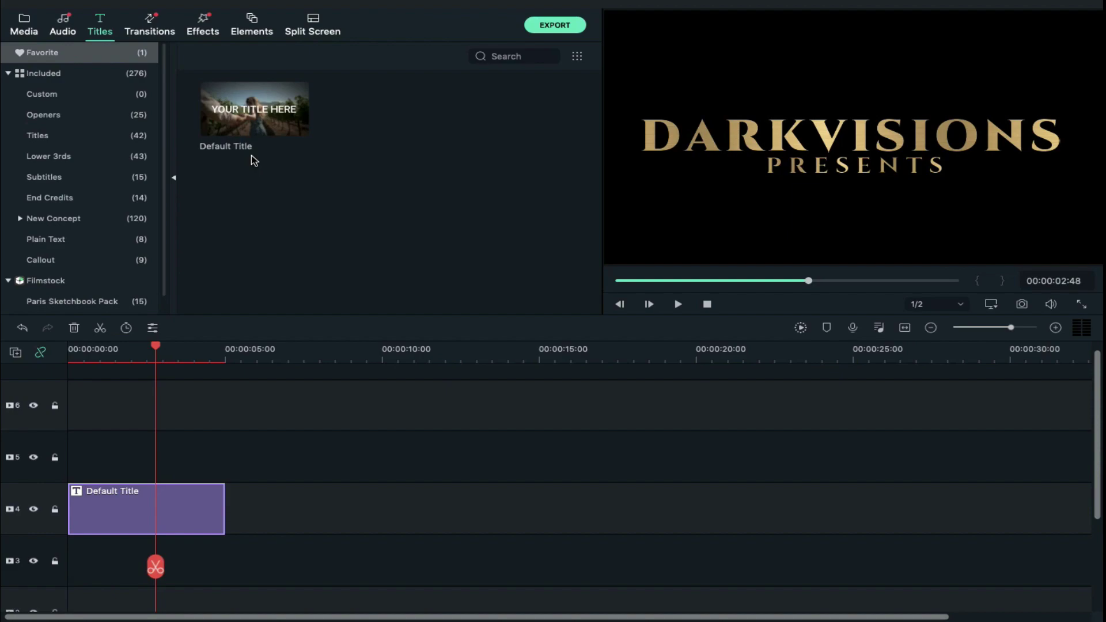
# Import Text Background (Converted).mov from the Support Files folder into the project media.
pyautogui.click(24, 26)
pyautogui.click(390, 242)
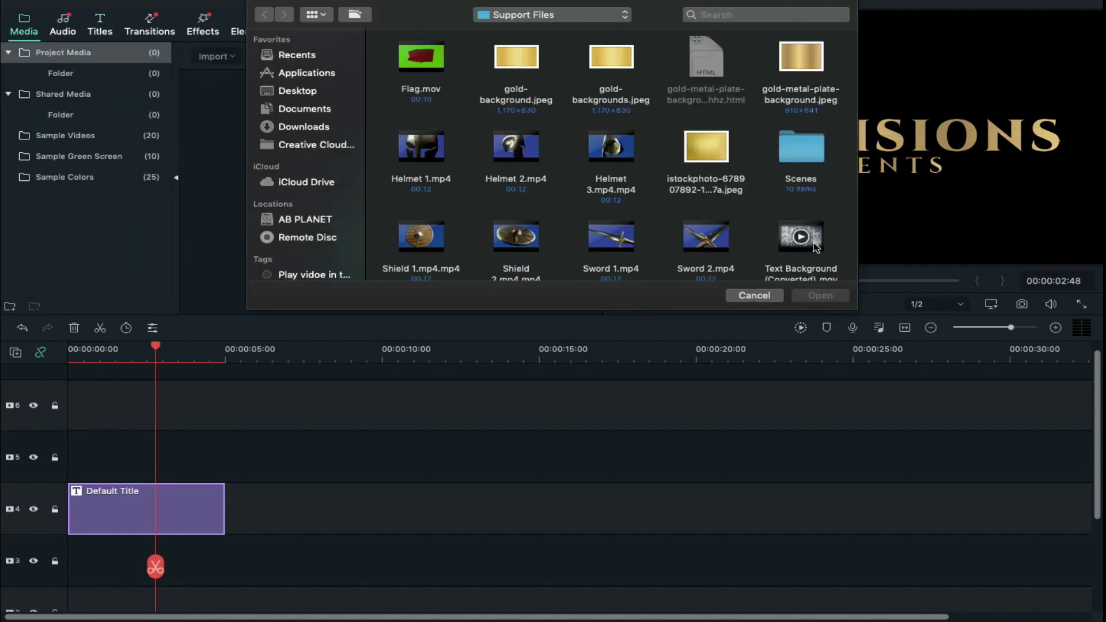
pyautogui.doubleClick(813, 244)
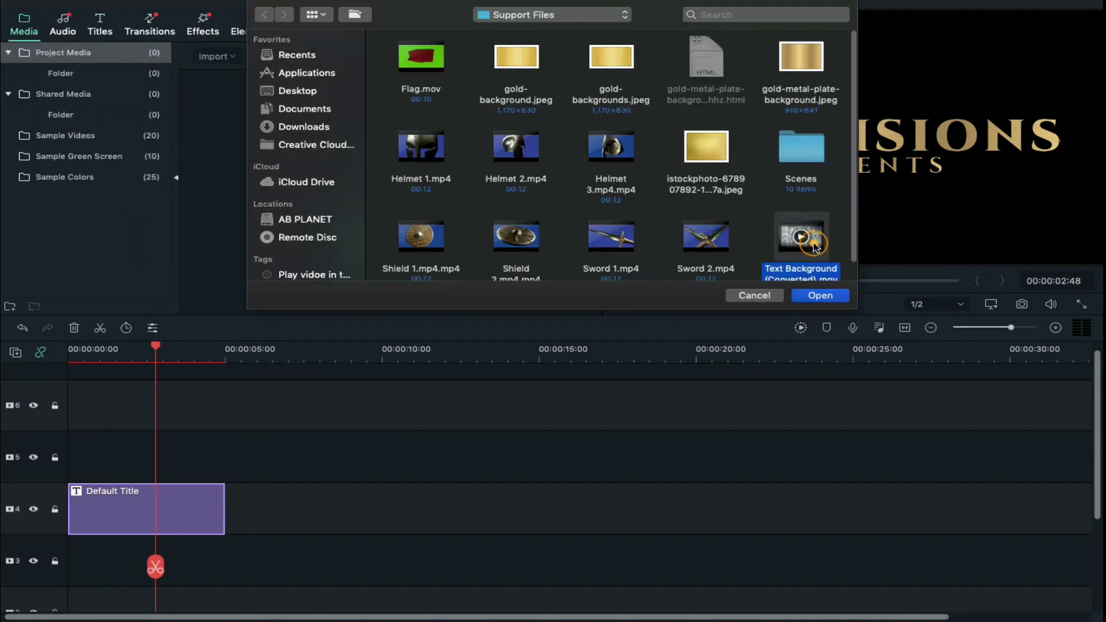
# Place the Text Background clip on track 5 above the title, matching the project to 1920x1080 30 fps, and trim it to the title's length.
pyautogui.moveTo(282, 104); pyautogui.dragTo(77, 460)
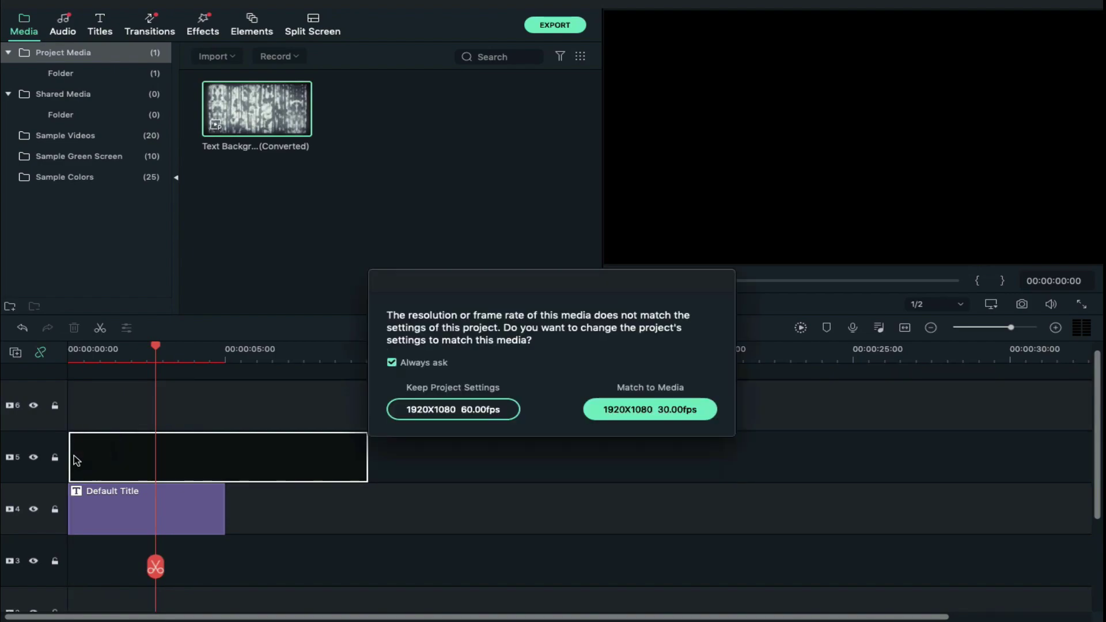
pyautogui.click(628, 407)
pyautogui.click(253, 461)
pyautogui.moveTo(348, 457); pyautogui.dragTo(225, 458)
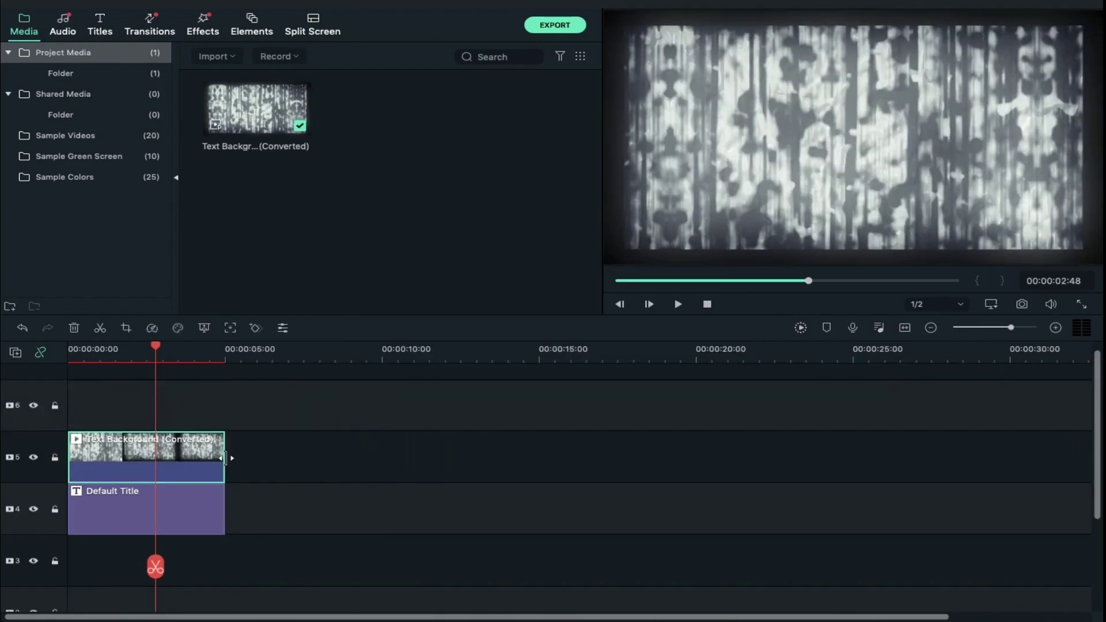
# Extend the title and Text Background clips to 8 seconds, and apply the Warm Max color preset to the background clip.
pyautogui.moveTo(223, 502); pyautogui.dragTo(318, 507)
pyautogui.moveTo(222, 449); pyautogui.dragTo(318, 452)
pyautogui.doubleClick(226, 452)
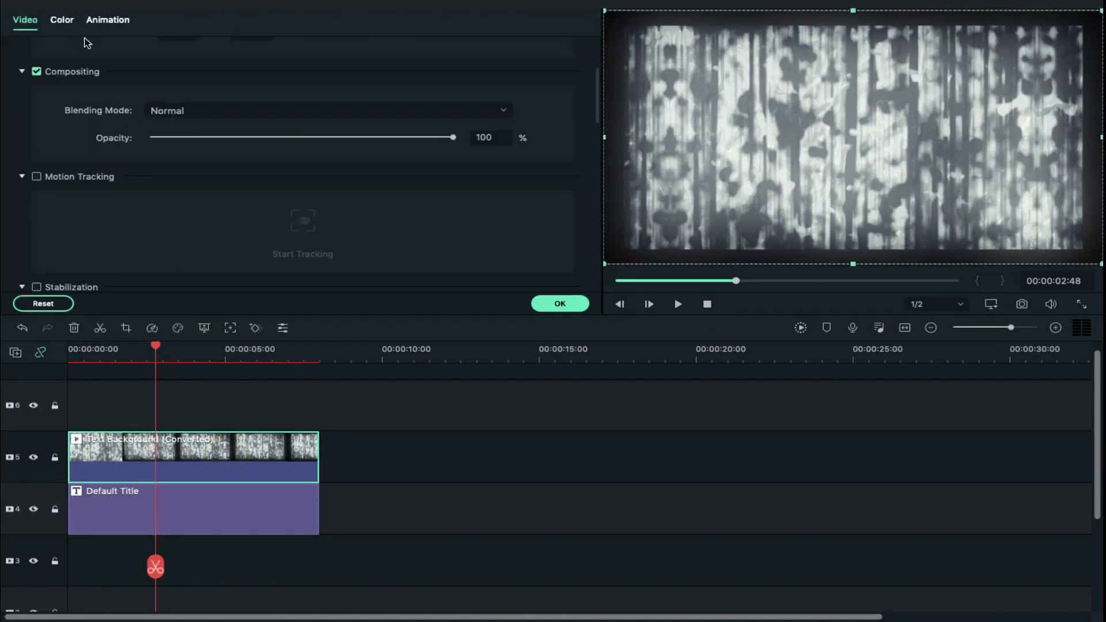
pyautogui.click(62, 20)
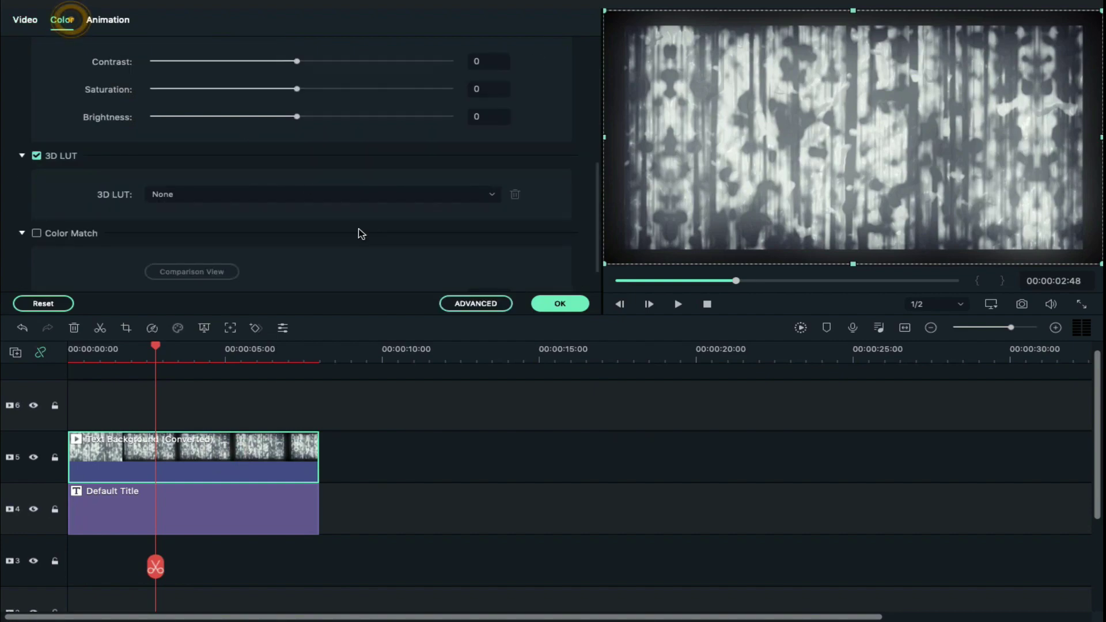
pyautogui.click(467, 301)
pyautogui.click(188, 371)
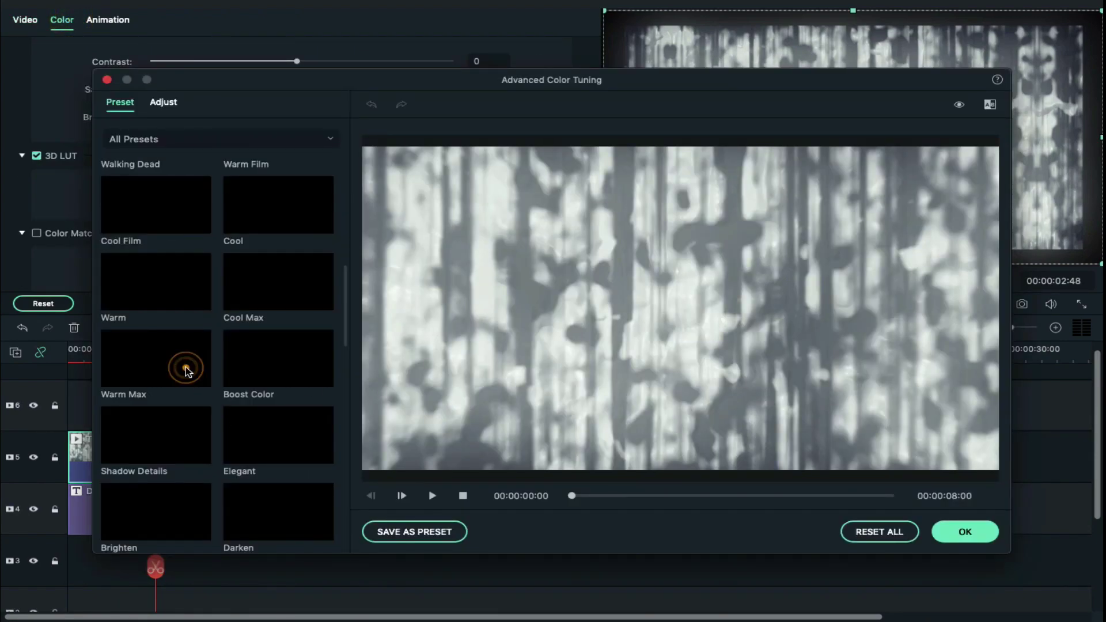
pyautogui.click(977, 533)
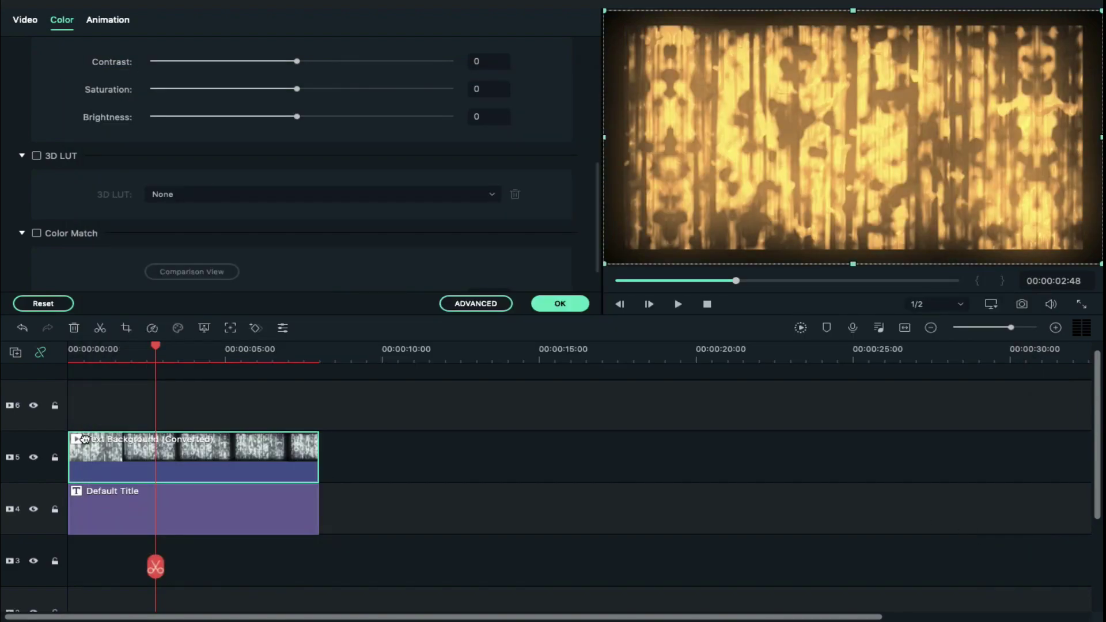
# Set the Text Background clip's blending mode to Multiply so the texture fills the title letters.
pyautogui.click(24, 21)
pyautogui.click(297, 112)
pyautogui.click(292, 144)
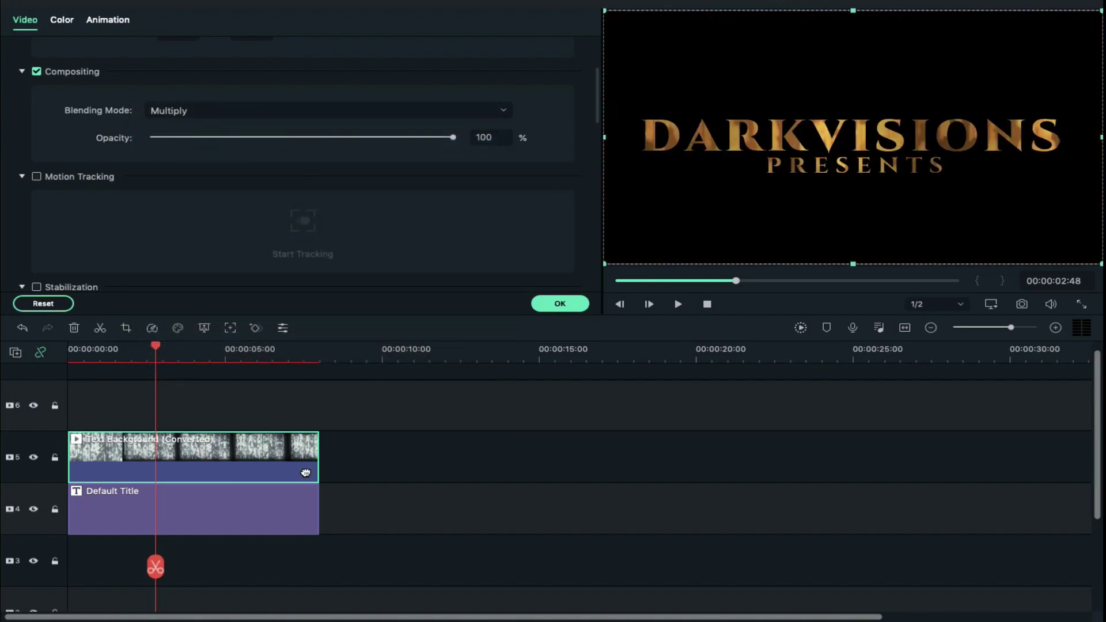
# Paste copies of the title and background clips end to end from 00:00:08:02, with the last title reading ANCIENT WAR 1500 BC.
pyautogui.doubleClick(285, 499)
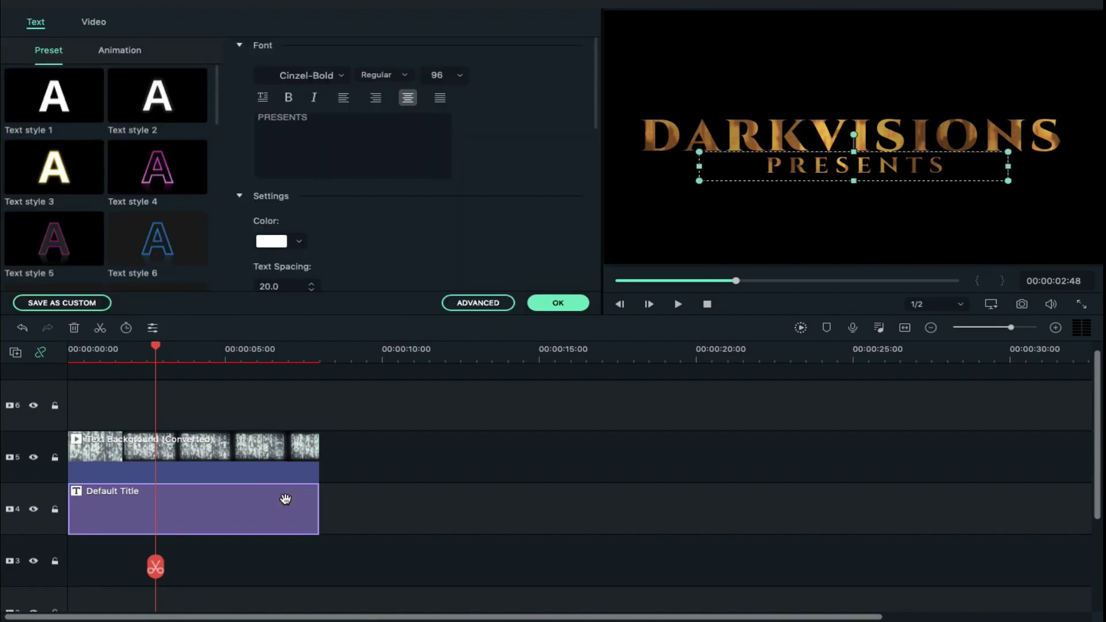
pyautogui.click(320, 356)
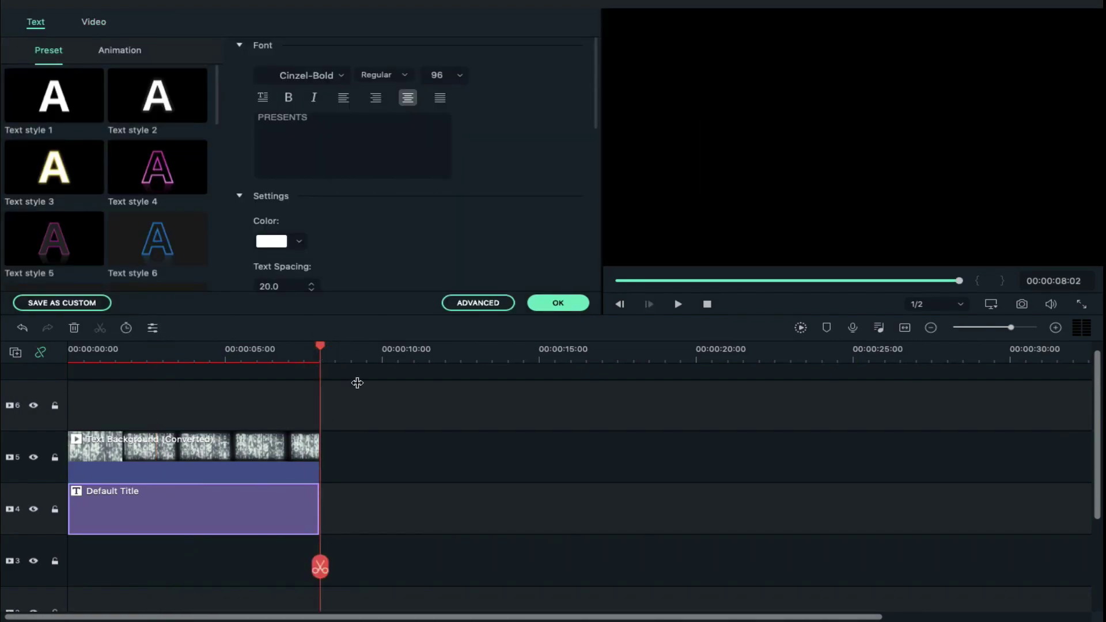
pyautogui.hotkey('ctrl', 'v')
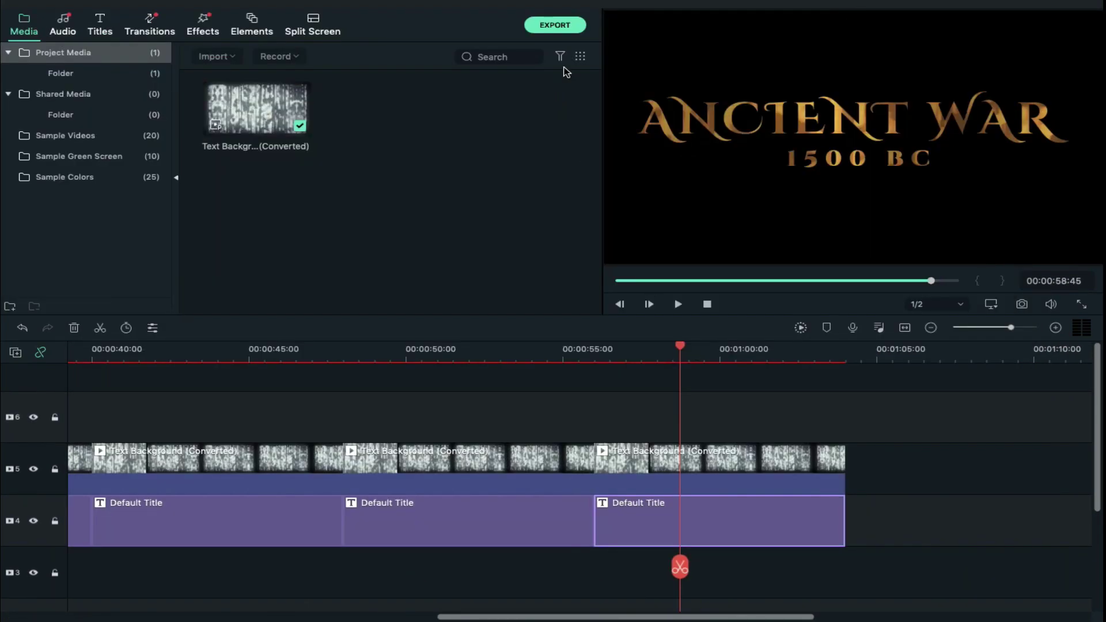
# Export the titles as a MOV named Text Video to the Scenes folder, with the video bit rate at 20000 kbps.
pyautogui.click(555, 24)
pyautogui.click(573, 201)
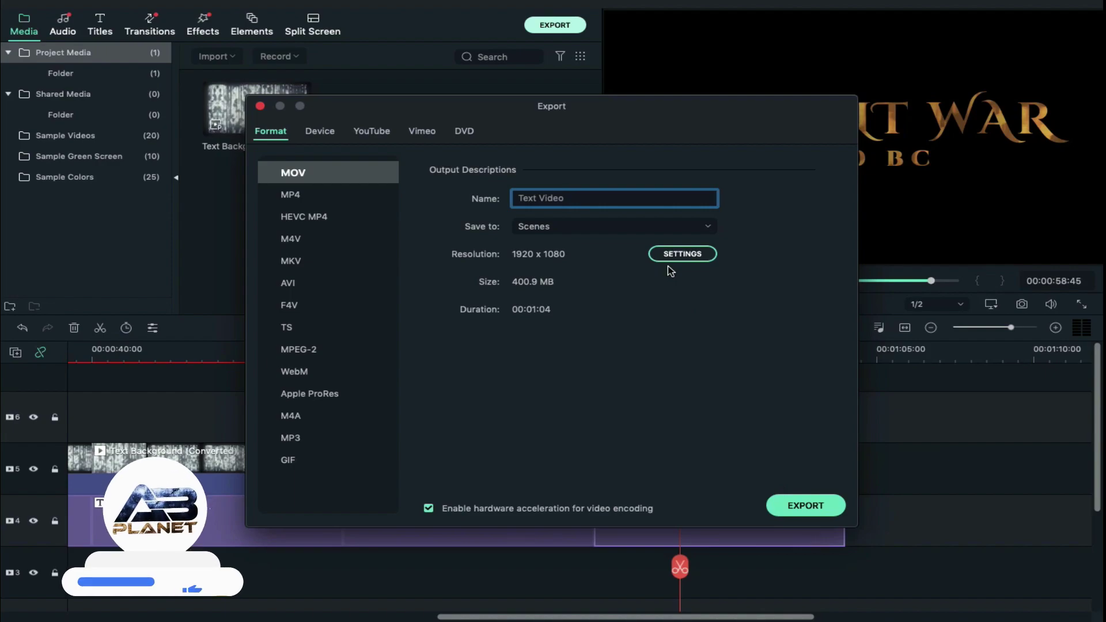
pyautogui.click(694, 257)
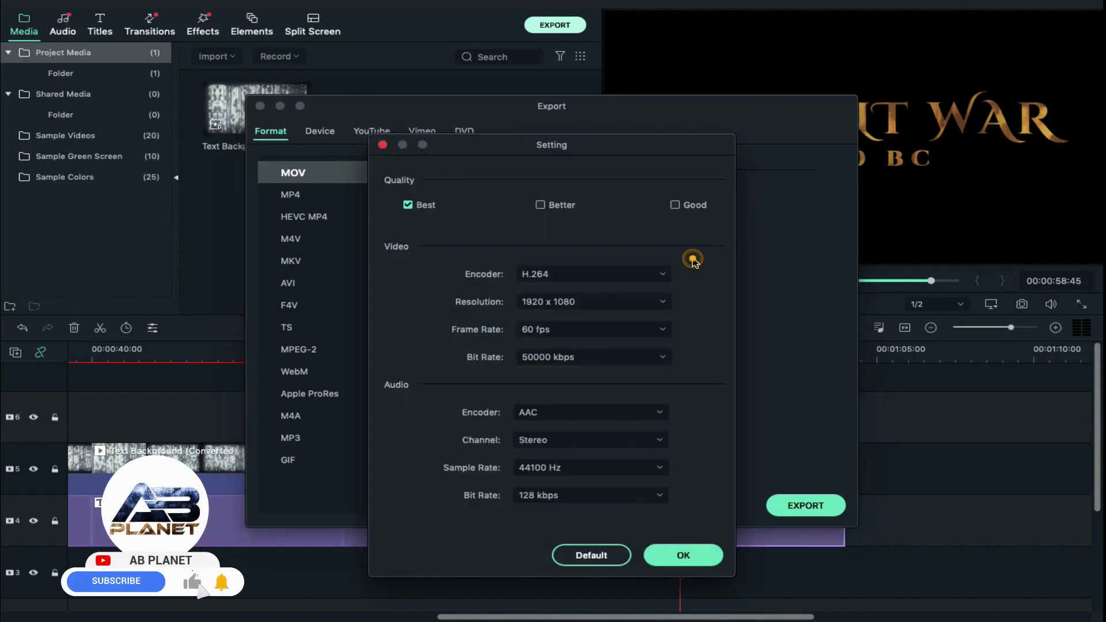
pyautogui.click(621, 357)
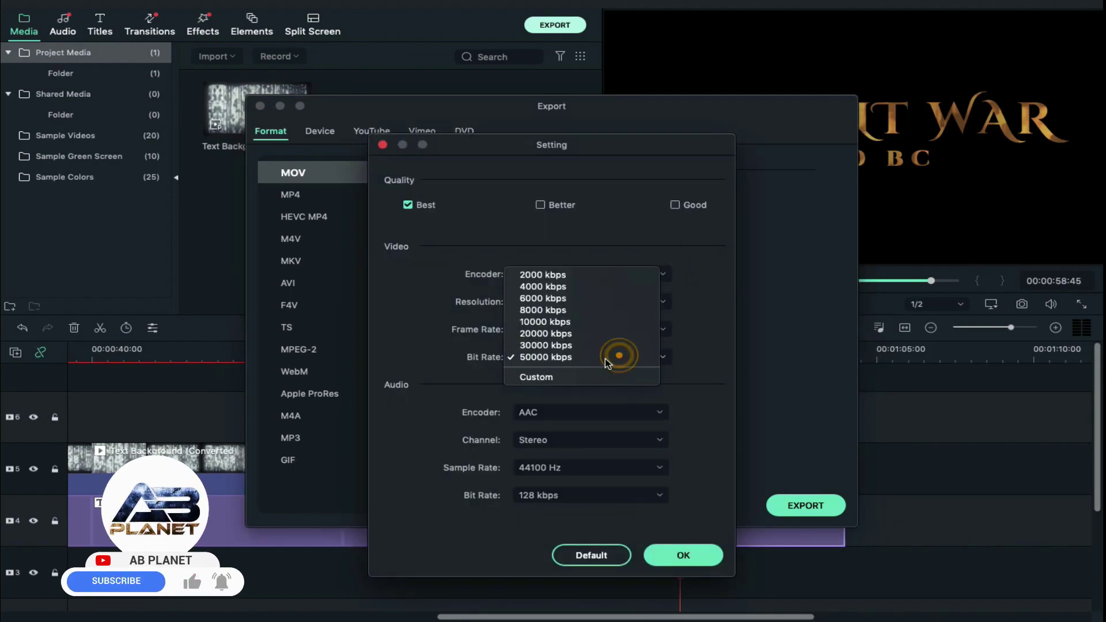
pyautogui.click(607, 336)
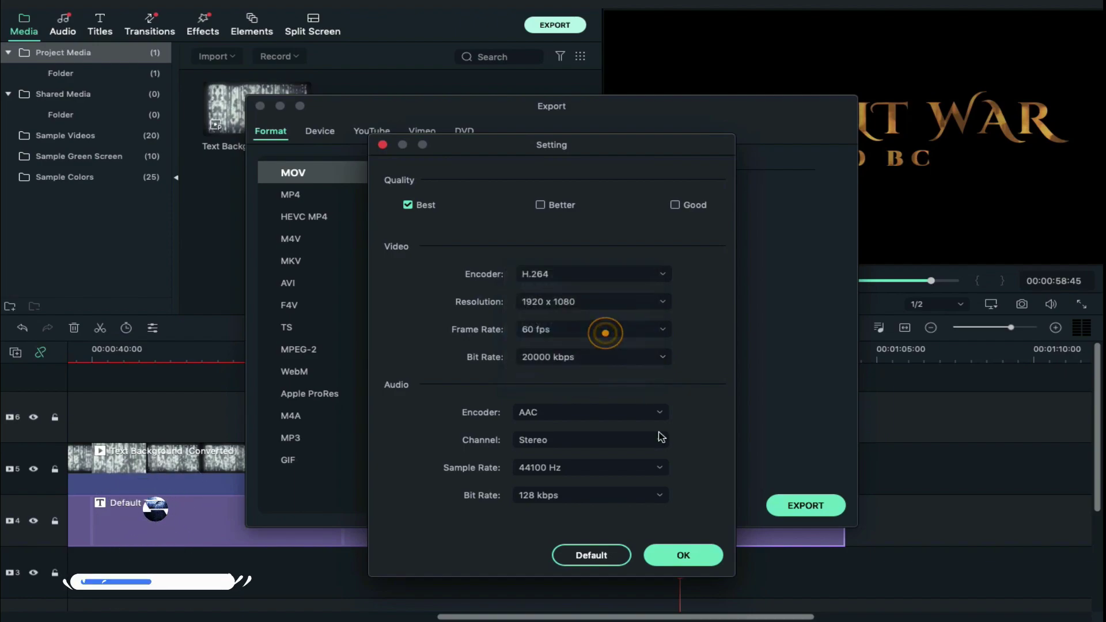
pyautogui.click(683, 555)
pyautogui.click(805, 505)
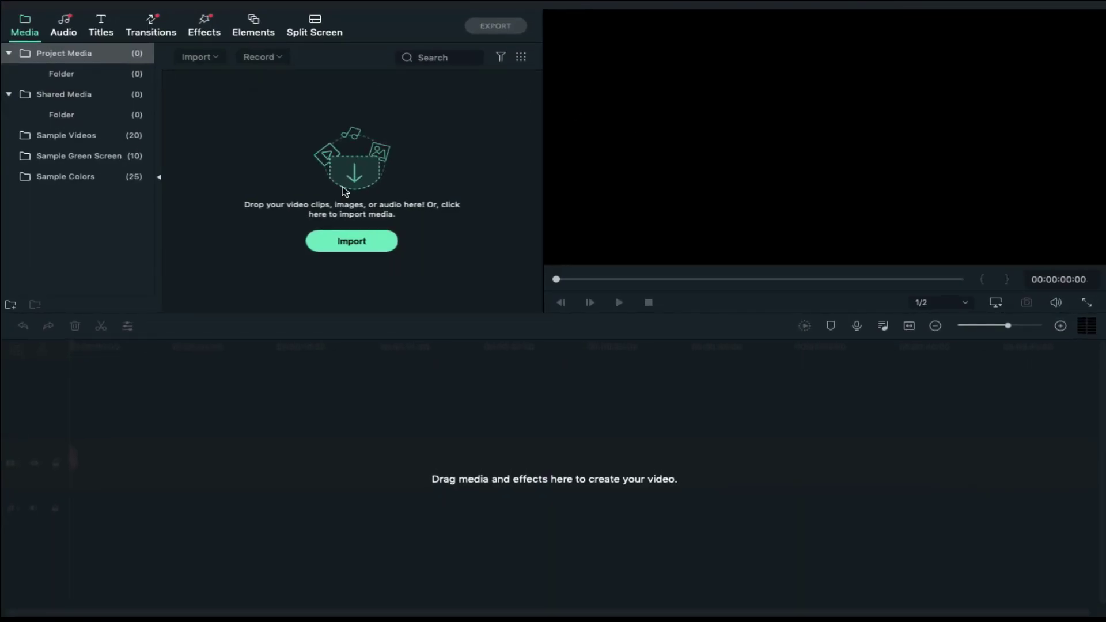
# Import all the files in the Background Files folder into the empty project's media.
pyautogui.click(359, 239)
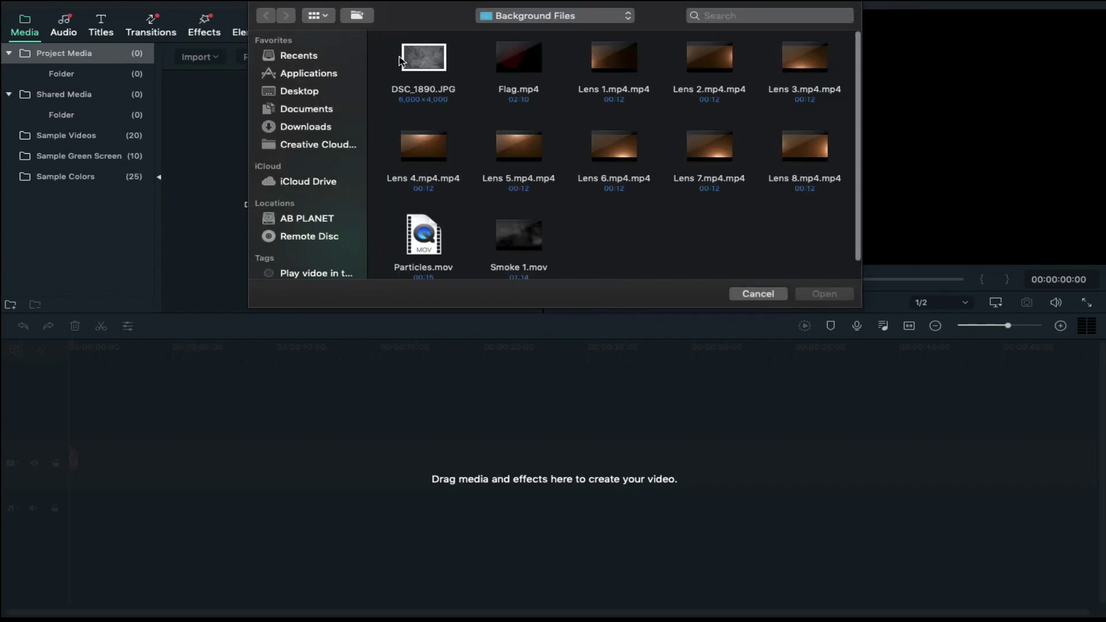
pyautogui.moveTo(394, 56); pyautogui.dragTo(431, 150)
pyautogui.moveTo(510, 245); pyautogui.dragTo(813, 269)
pyautogui.press('Return')
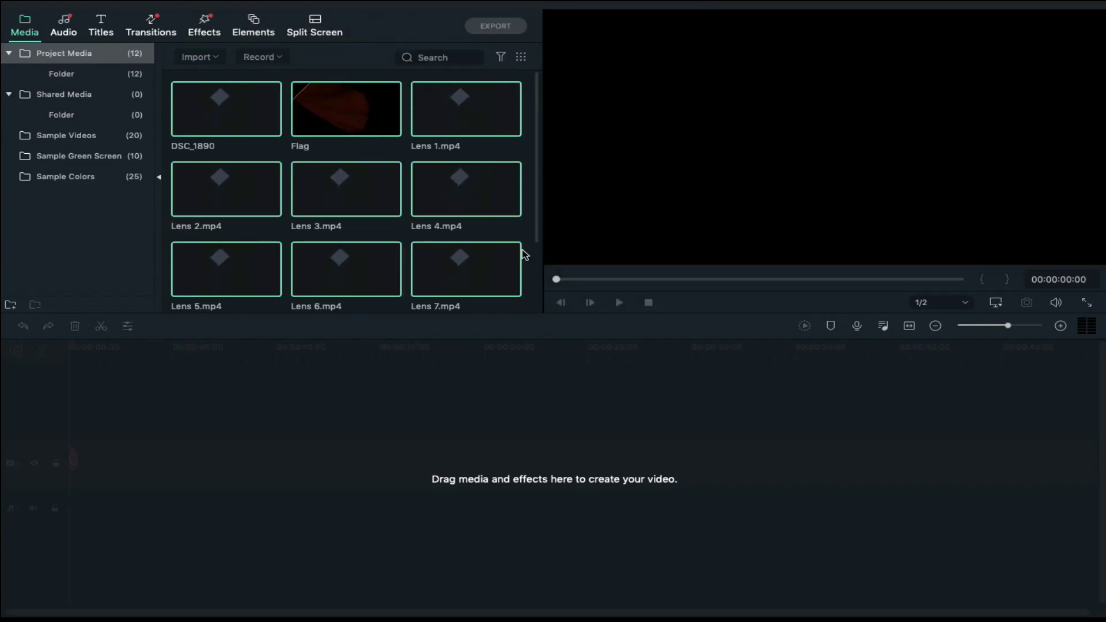
# Import Background Sound Effect.mp3, Scene.mov, Scene 2 through Scene 8, and Text Video.mov from the Scenes folder.
pyautogui.rightClick(524, 250)
pyautogui.click(537, 254)
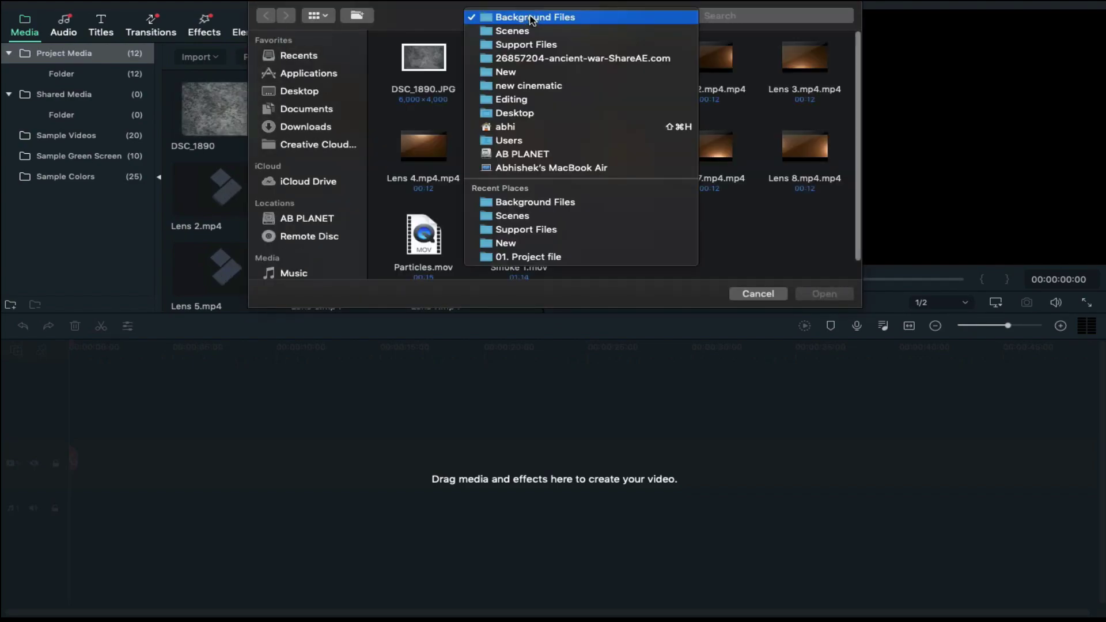
pyautogui.click(555, 15)
pyautogui.click(521, 30)
pyautogui.moveTo(482, 47); pyautogui.dragTo(666, 182)
pyautogui.moveTo(827, 172); pyautogui.dragTo(829, 179)
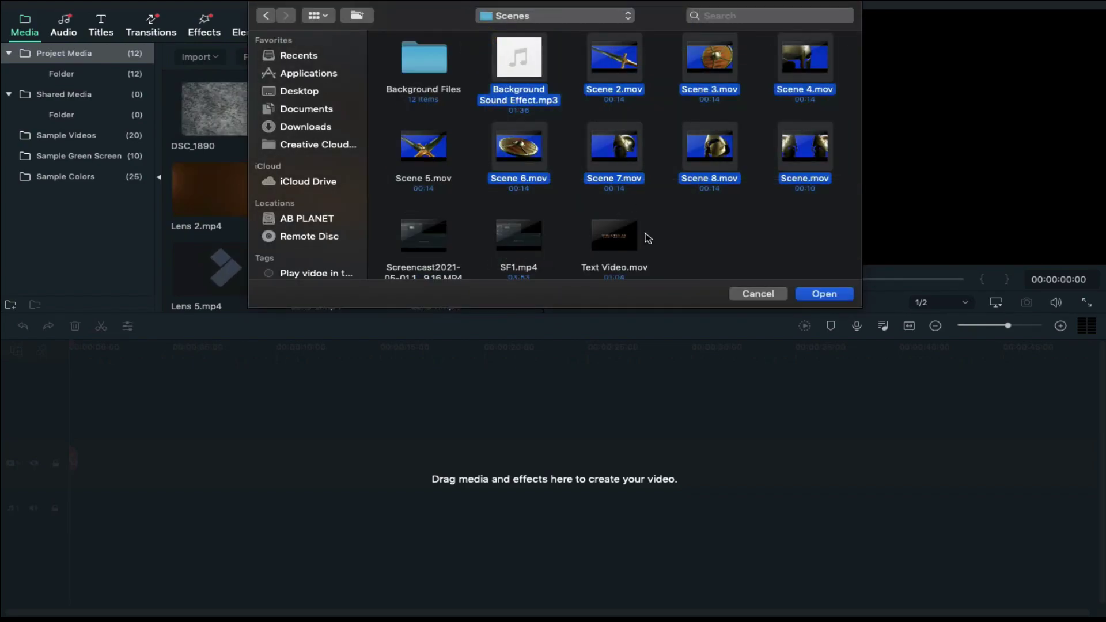
pyautogui.keyDown('super'); pyautogui.click(613, 237); pyautogui.keyUp('super')
pyautogui.keyDown('super'); pyautogui.click(423, 147); pyautogui.keyUp('super')
pyautogui.click(824, 295)
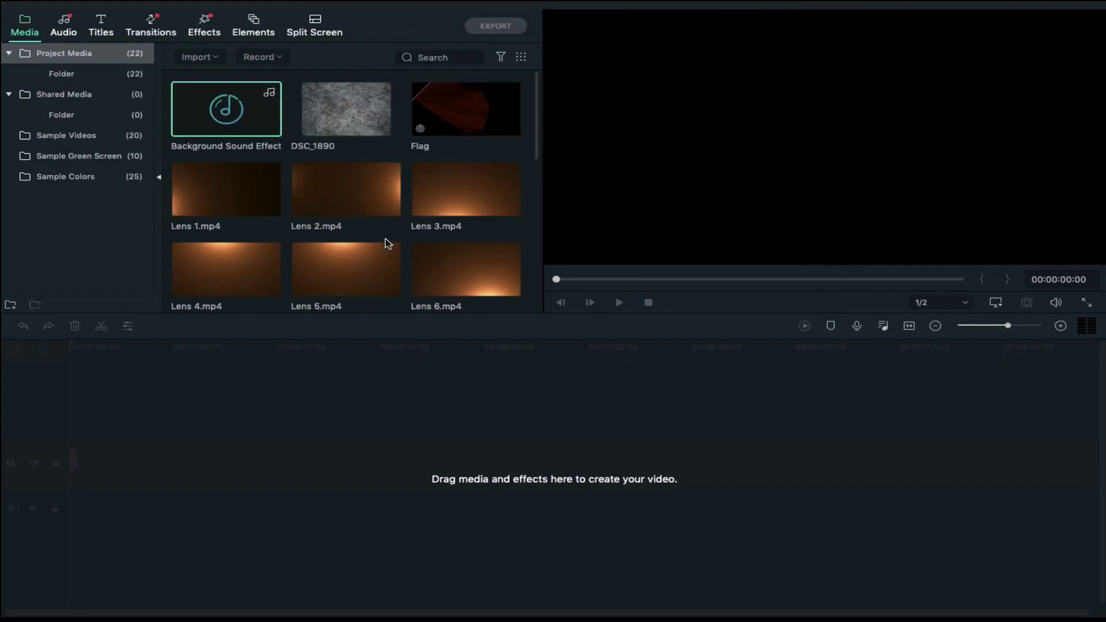
# Place Background Sound Effect at the start of audio track 1 and set the project frame rate to 60.
pyautogui.moveTo(243, 113); pyautogui.dragTo(75, 509)
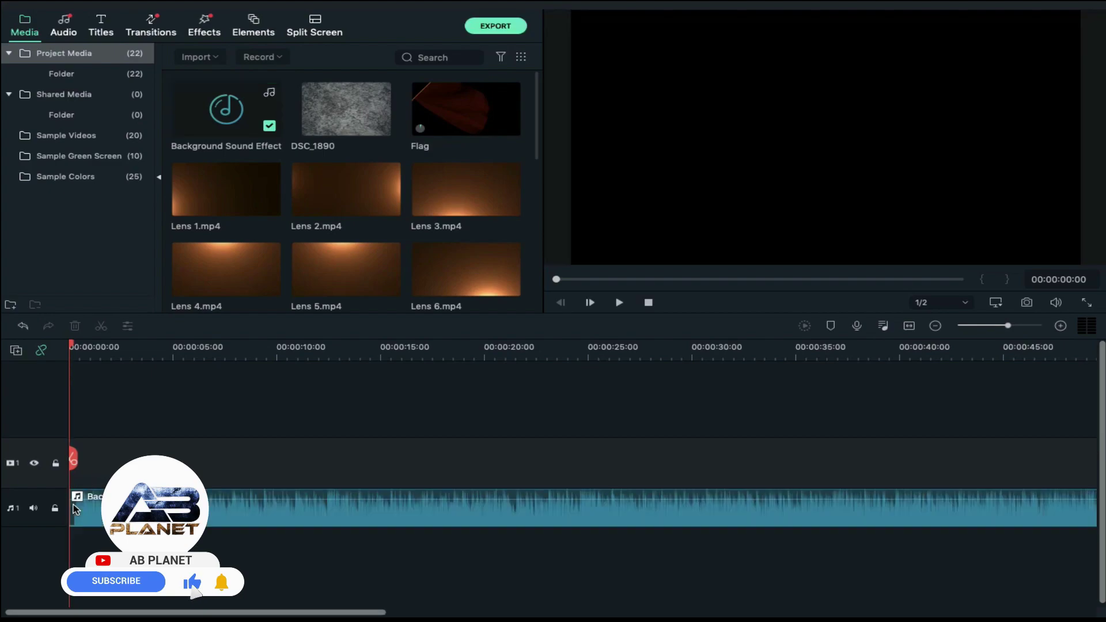
pyautogui.click(172, 8)
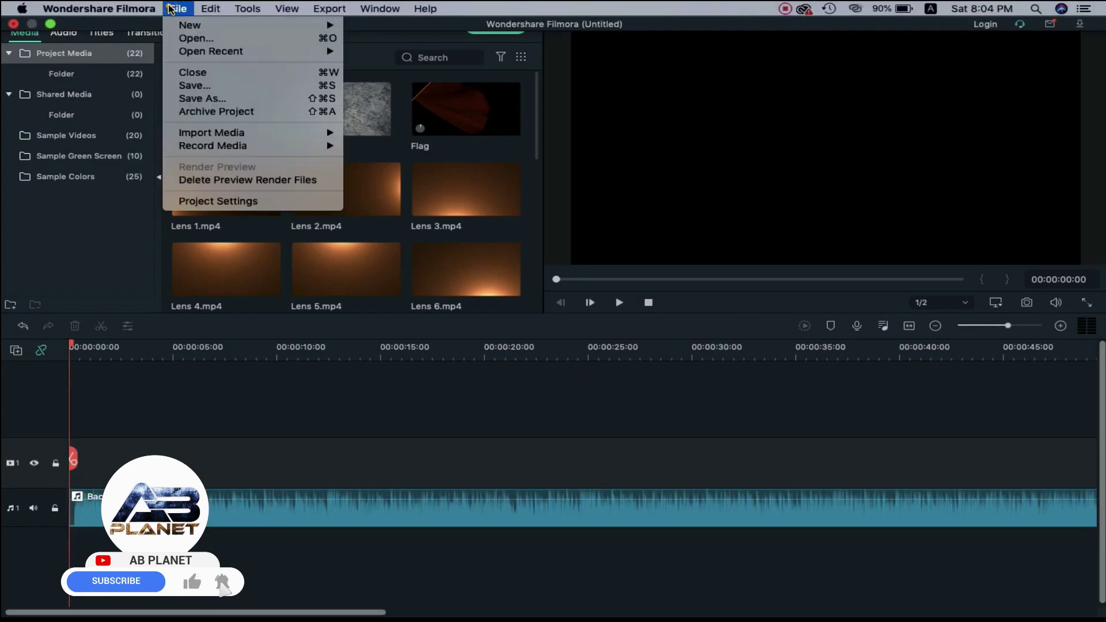
pyautogui.click(199, 201)
pyautogui.click(617, 337)
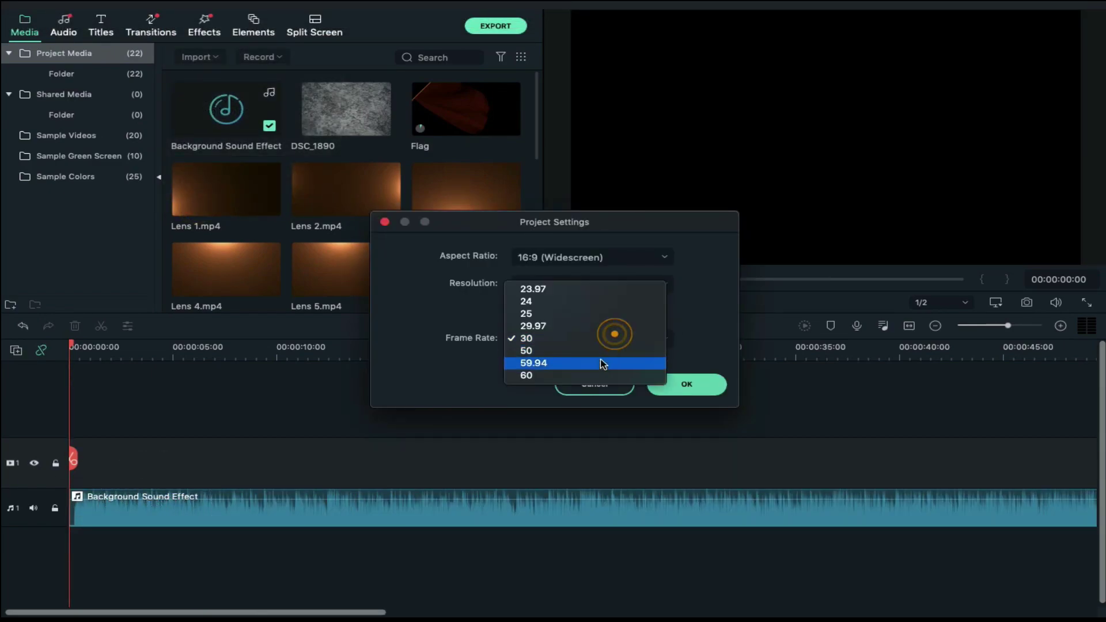
pyautogui.click(600, 372)
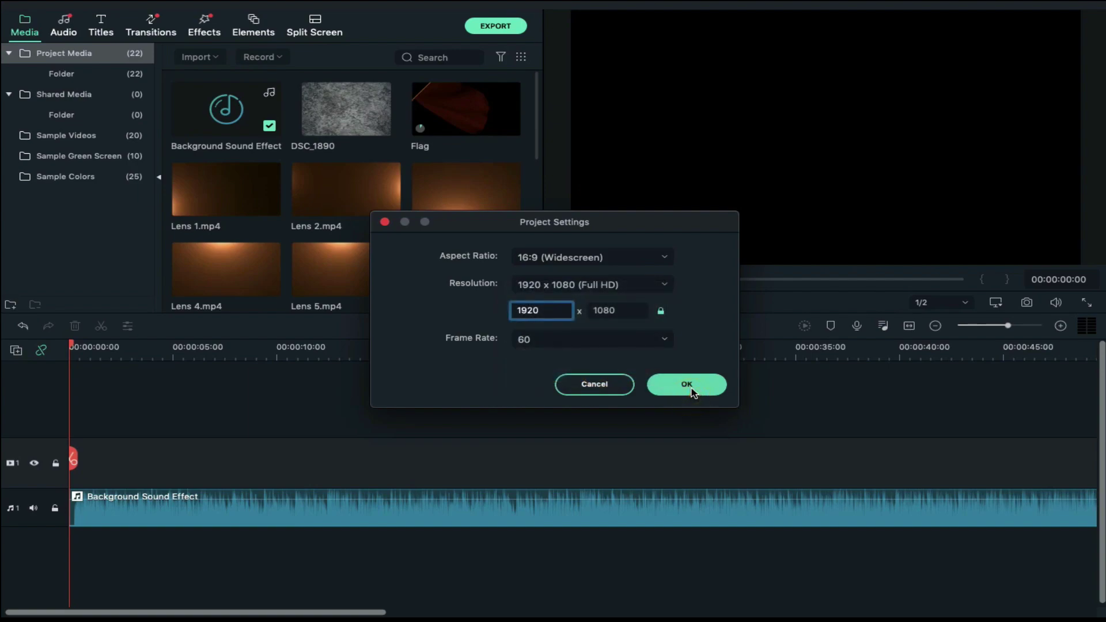
pyautogui.click(687, 384)
# Place DSC_1890 at the start of video track 1 and enlarge it to fill the frame at about 121.3% scale.
pyautogui.moveTo(1007, 326); pyautogui.dragTo(1032, 327)
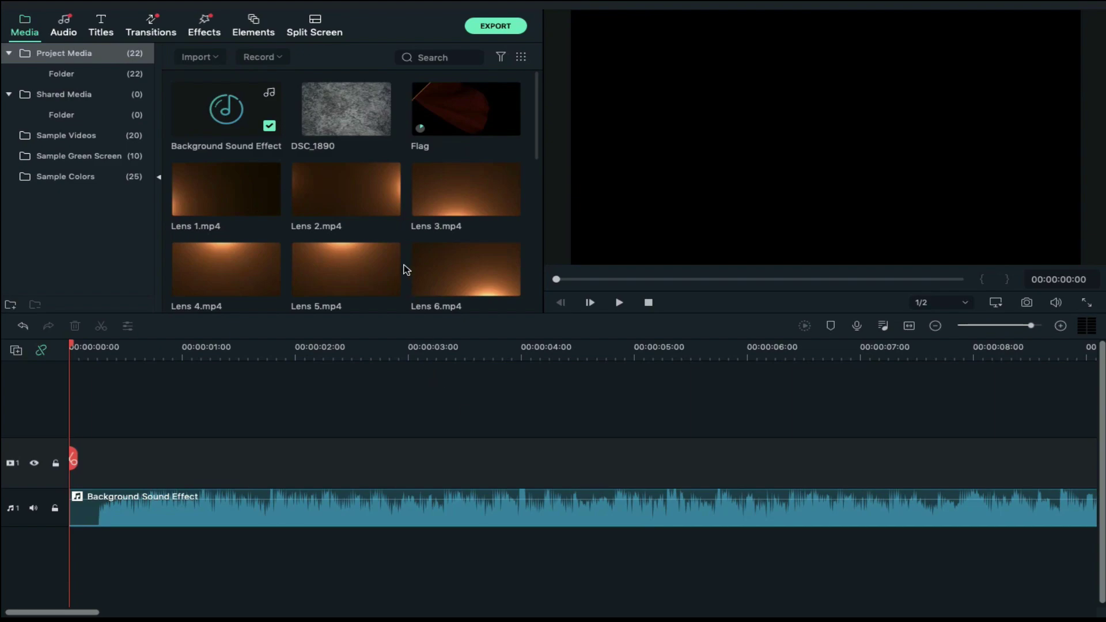
pyautogui.moveTo(351, 110); pyautogui.dragTo(77, 471)
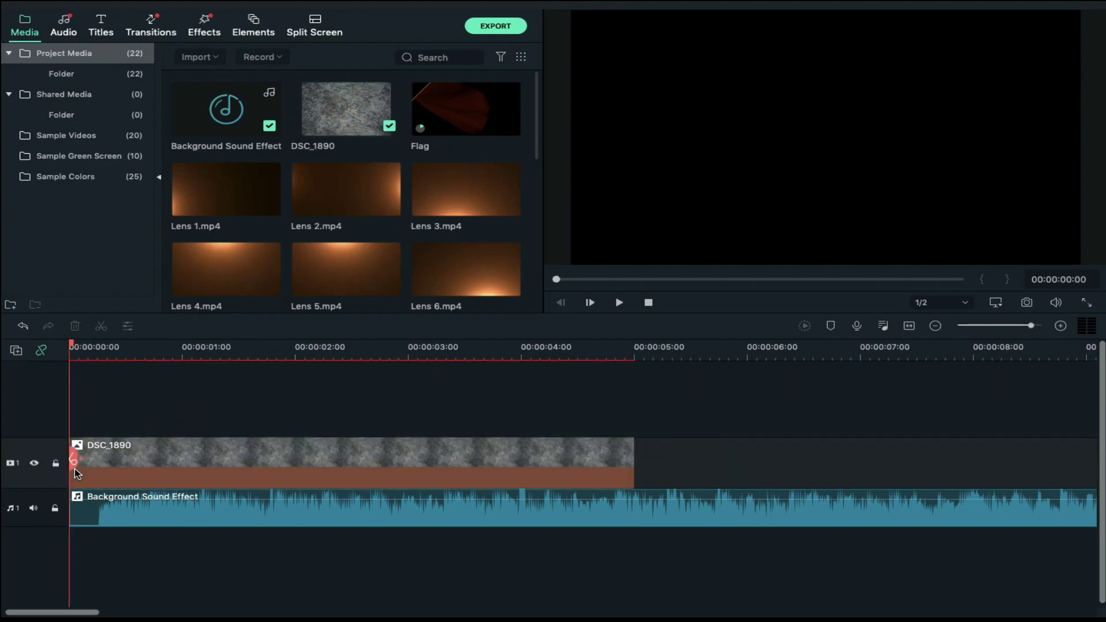
pyautogui.click(254, 452)
pyautogui.doubleClick(257, 455)
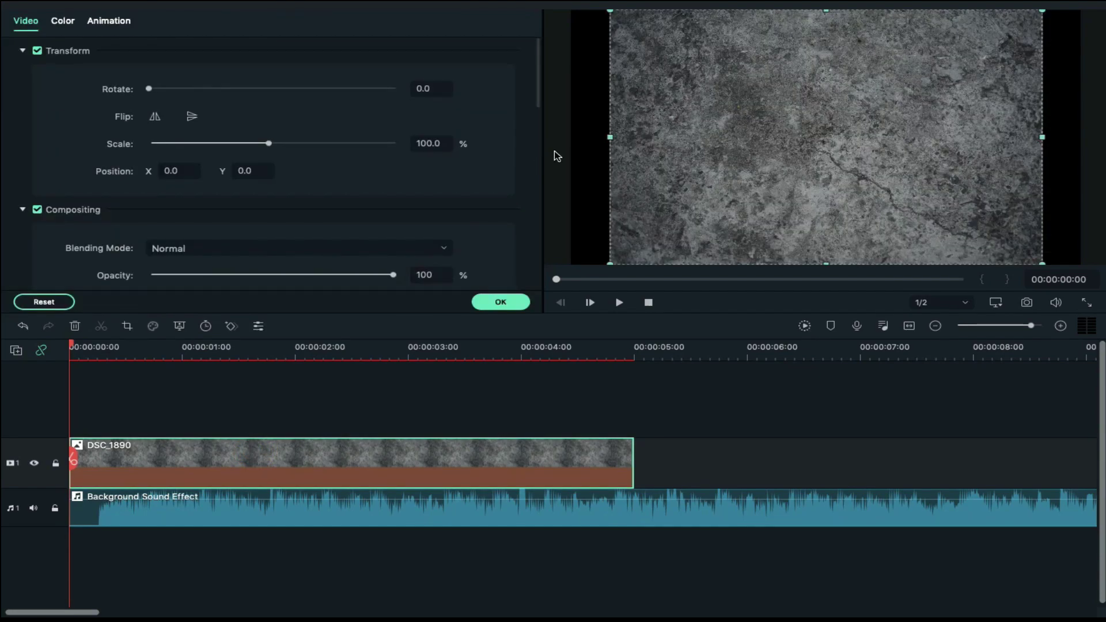
pyautogui.moveTo(605, 134); pyautogui.dragTo(567, 137)
pyautogui.moveTo(1040, 135); pyautogui.dragTo(1089, 137)
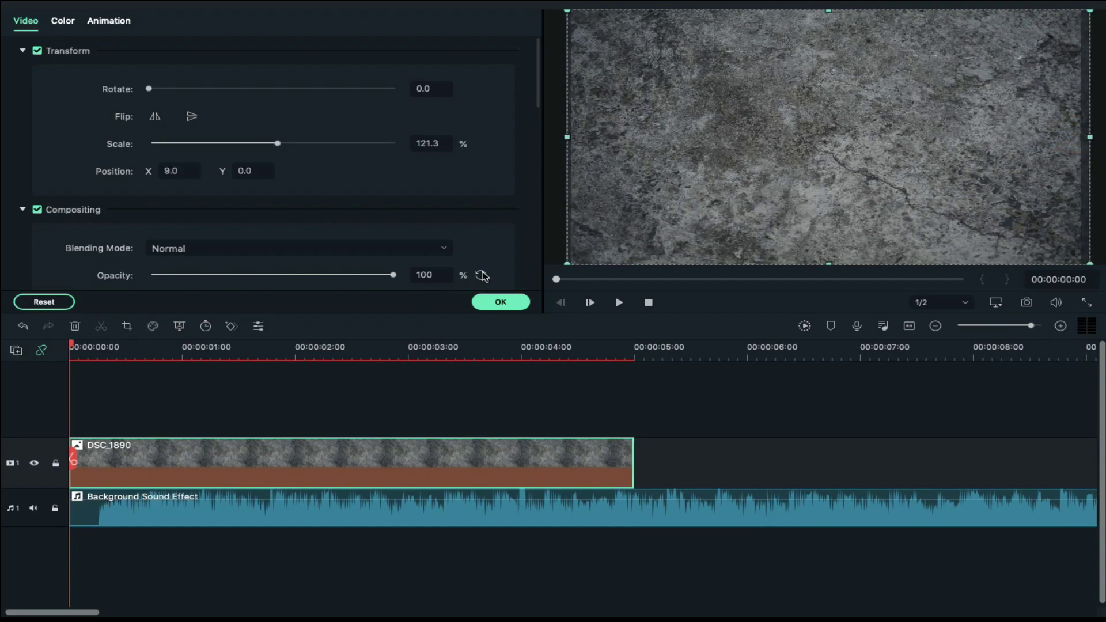
# Set the DSC_1890 image's opacity to 50% and confirm its settings.
pyautogui.doubleClick(424, 273)
pyautogui.write('10')
pyautogui.press('Return')
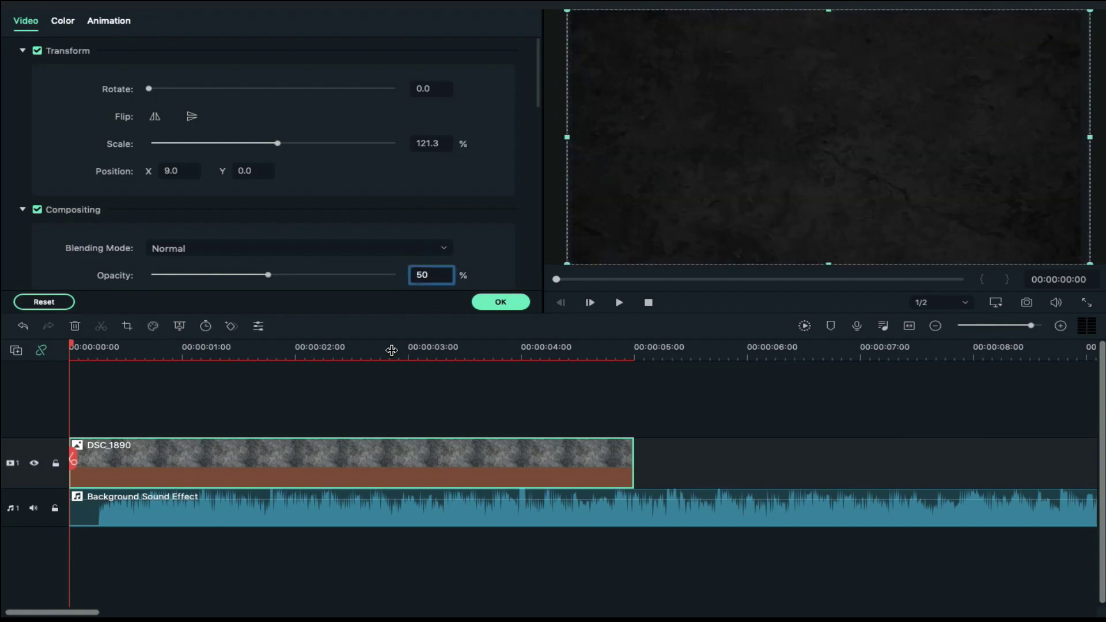
pyautogui.click(500, 302)
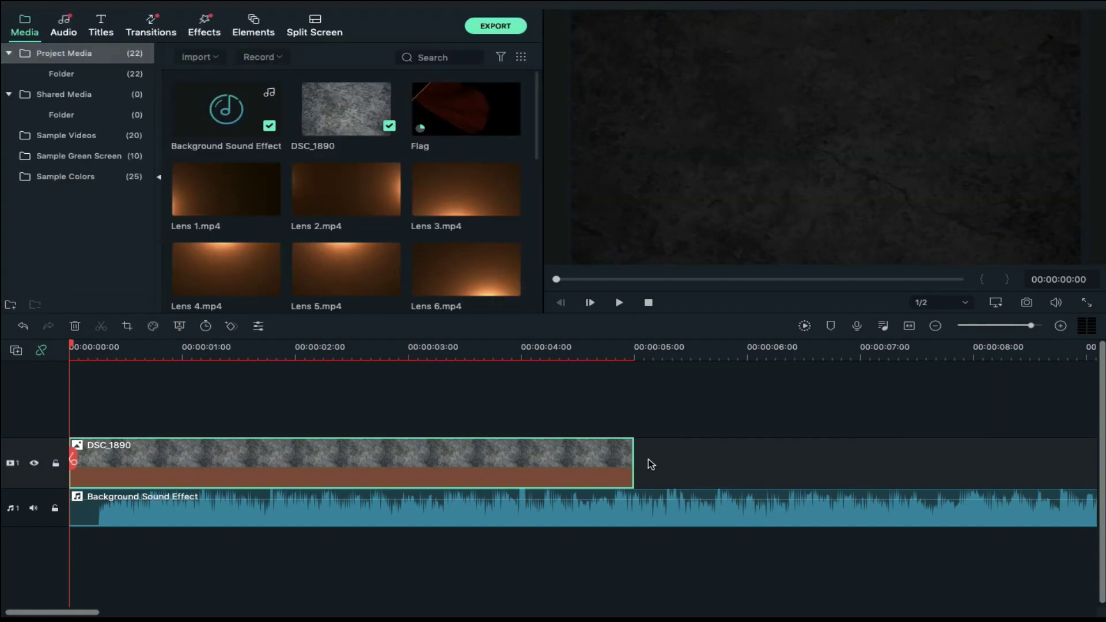
# Extend DSC_1890 to 6 seconds and place the Flag clip above it at the start of track 2.
pyautogui.moveTo(631, 450); pyautogui.dragTo(746, 447)
pyautogui.click(475, 448)
pyautogui.click(465, 105)
pyautogui.moveTo(466, 105); pyautogui.dragTo(75, 410)
pyautogui.click(417, 406)
# Set the Flag clip's blending mode to Overlay, previewing it at 00:00:02:35.
pyautogui.click(360, 351)
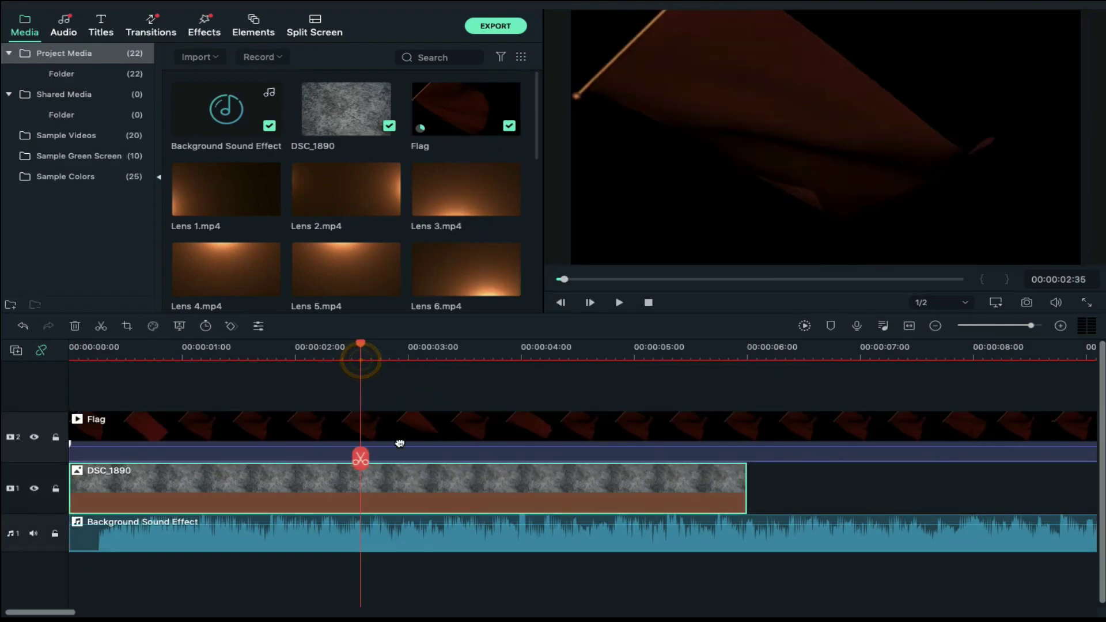
pyautogui.doubleClick(399, 444)
pyautogui.click(331, 247)
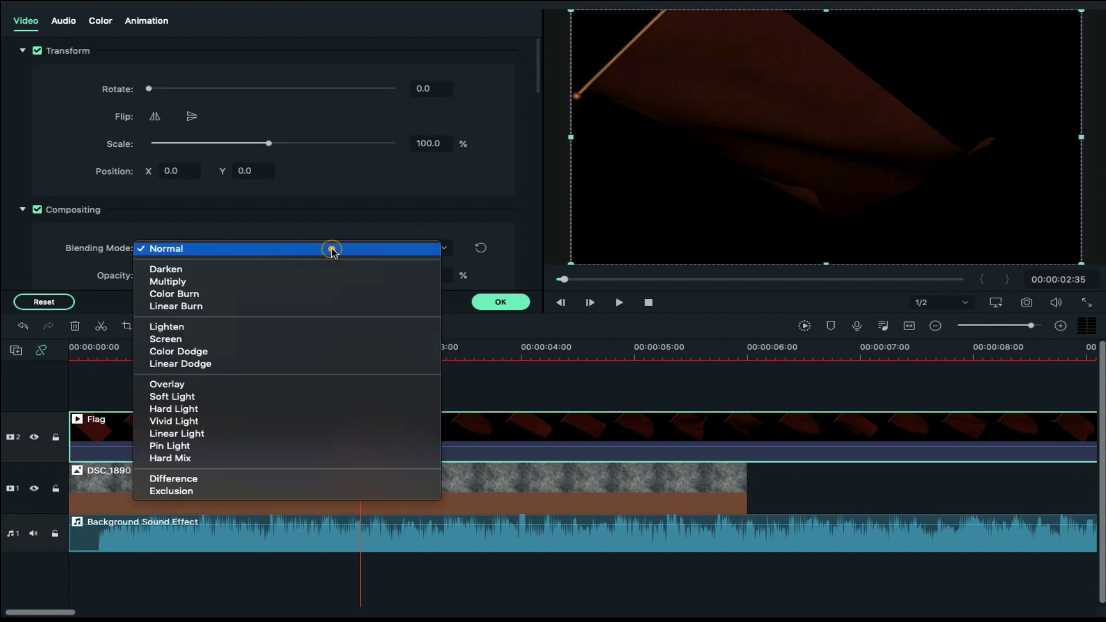
pyautogui.click(299, 384)
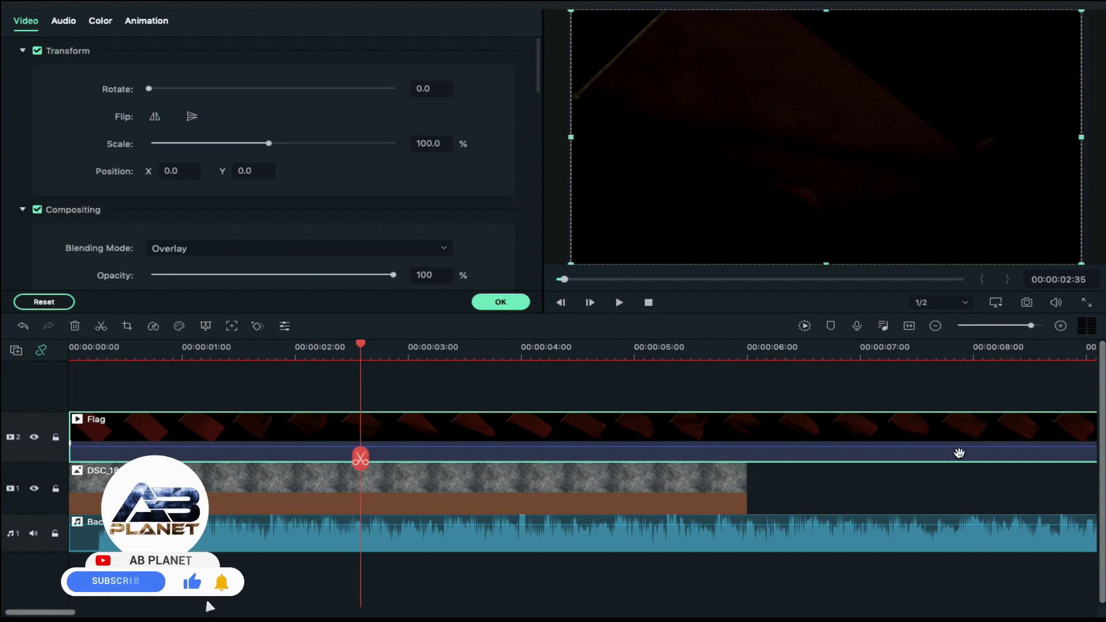
# Split the Flag clip at 00:00:09:35 and trim its first part to end with DSC_1890 at 6 seconds.
pyautogui.hscroll(3, 950, 438)
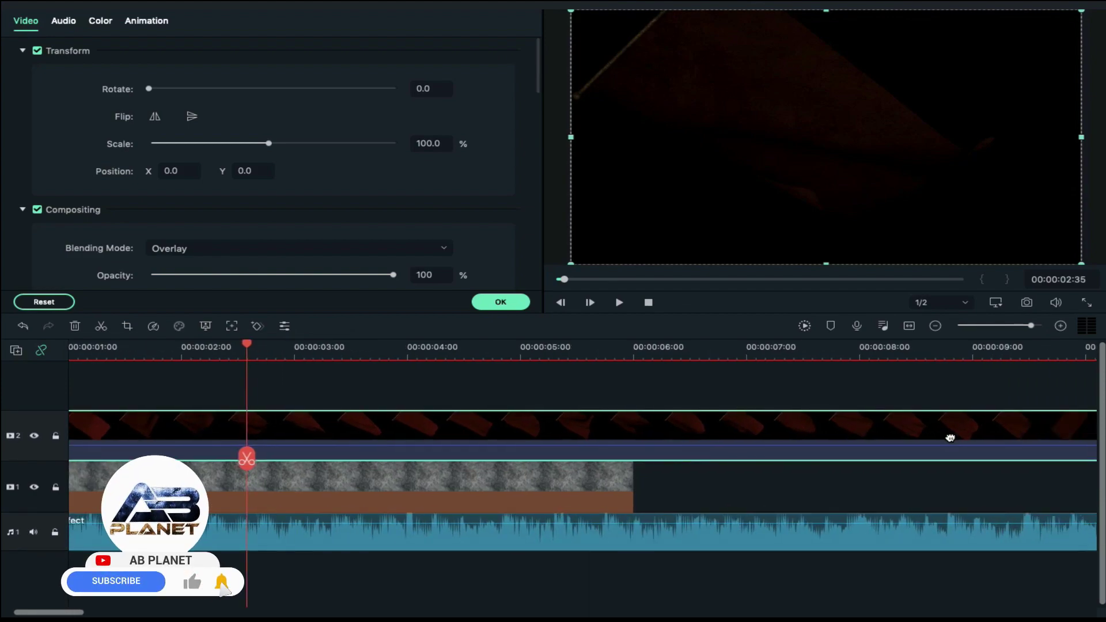
pyautogui.click(1037, 353)
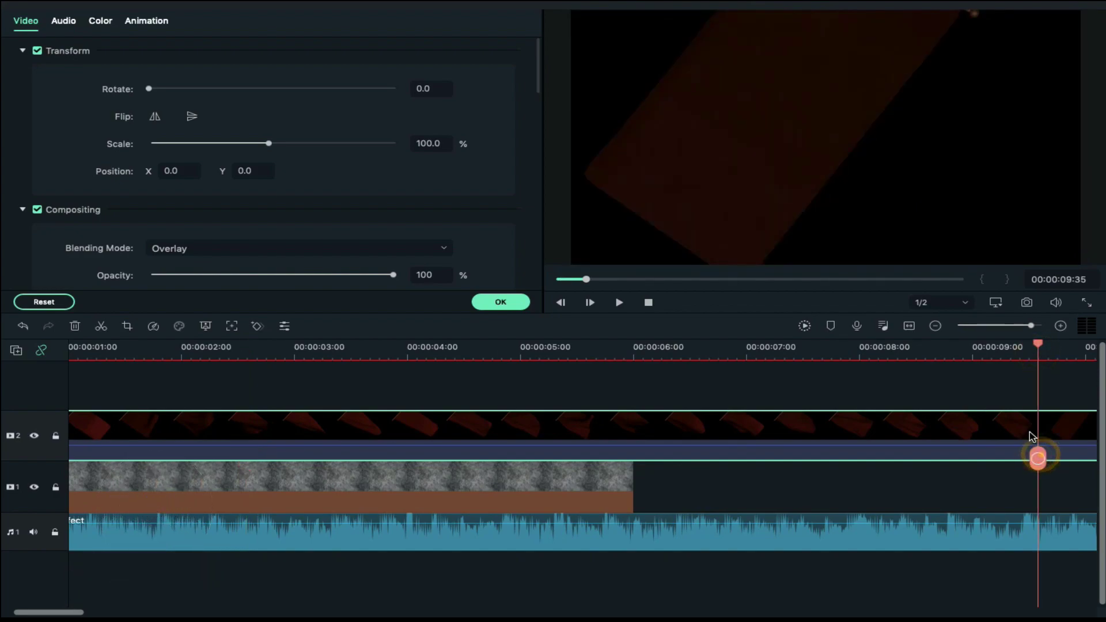
pyautogui.click(1039, 459)
pyautogui.moveTo(1035, 436); pyautogui.dragTo(634, 436)
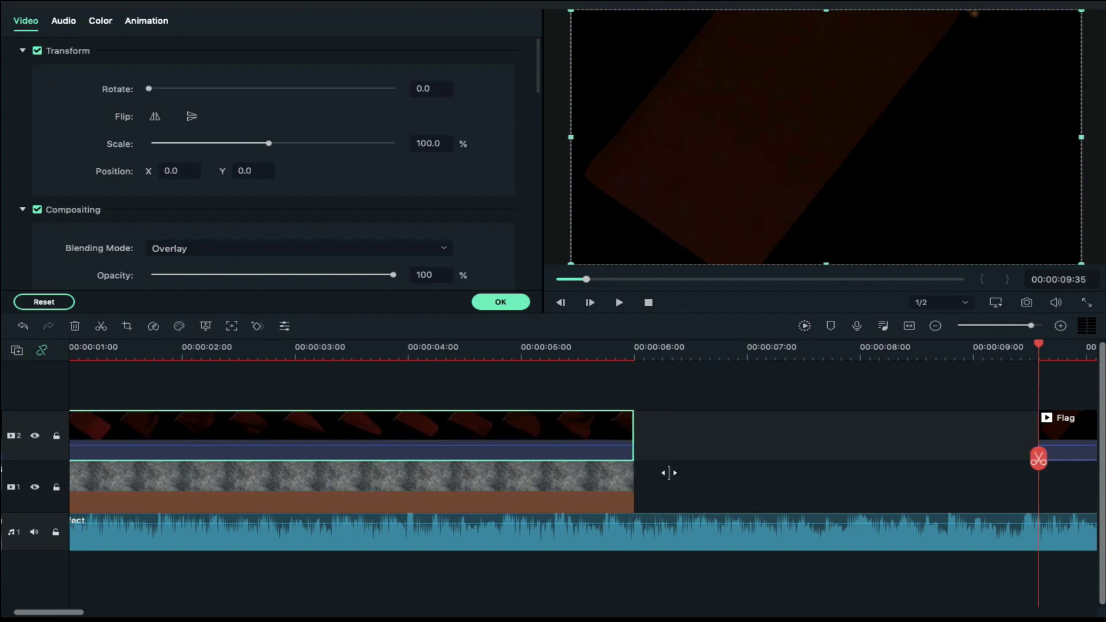
# Confirm the Flag clip's settings and place the Scene clip at the start of track 3.
pyautogui.hscroll(-3, 668, 472)
pyautogui.click(500, 303)
pyautogui.moveTo(227, 178); pyautogui.dragTo(76, 402)
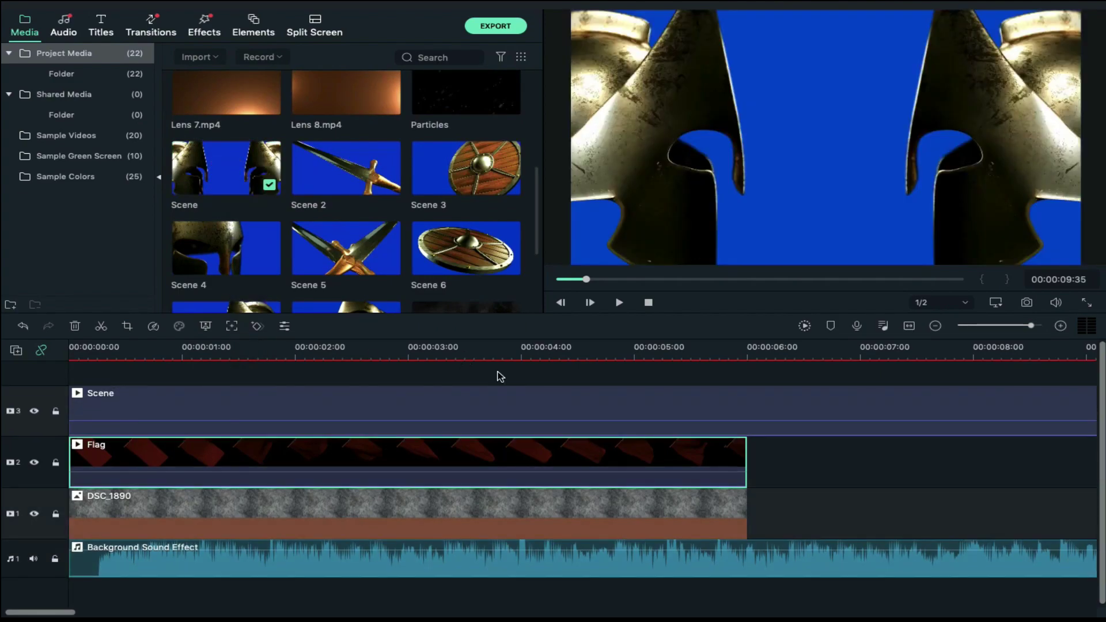
# Trim the end of the Scene clip on track 3 so it finishes with the Flag clip at 6 seconds.
pyautogui.hscroll(4, 801, 395)
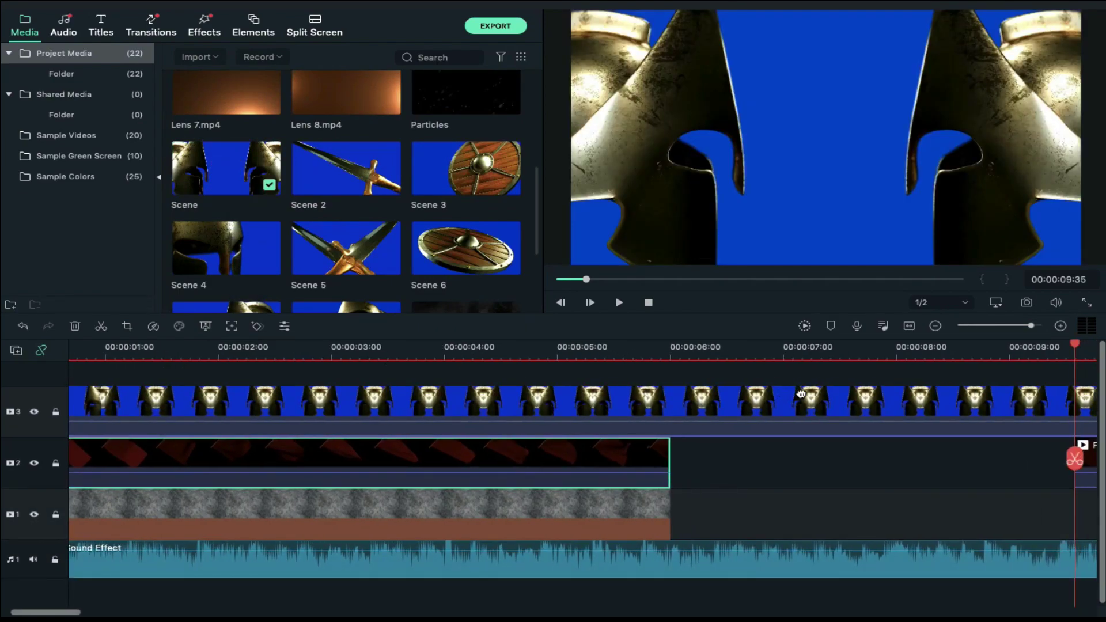
pyautogui.hscroll(2, 801, 395)
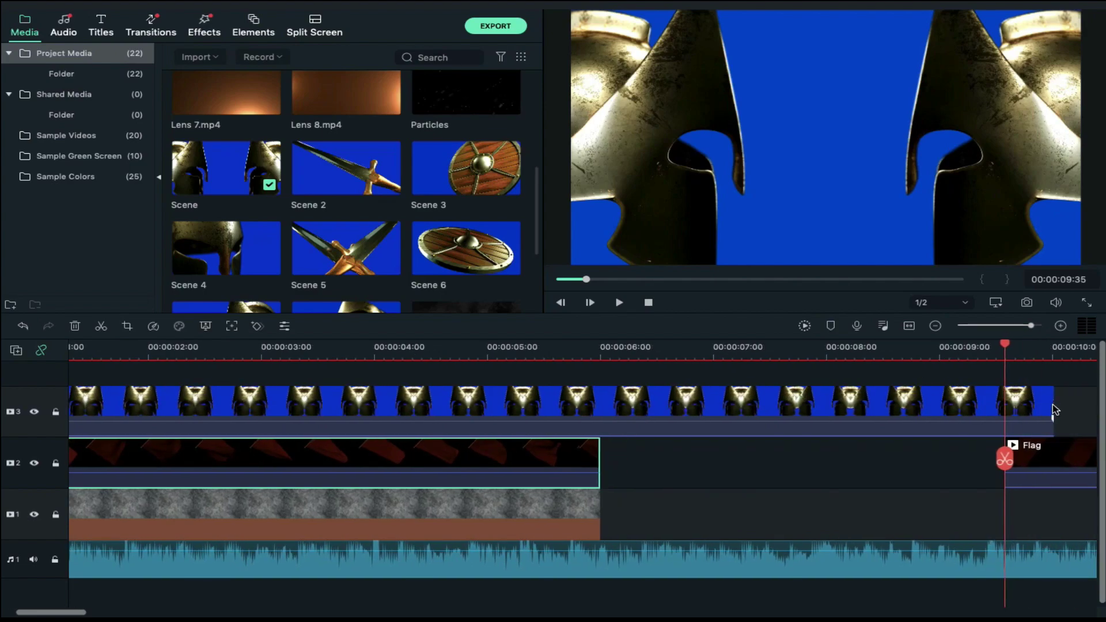
pyautogui.moveTo(1049, 397); pyautogui.dragTo(600, 397)
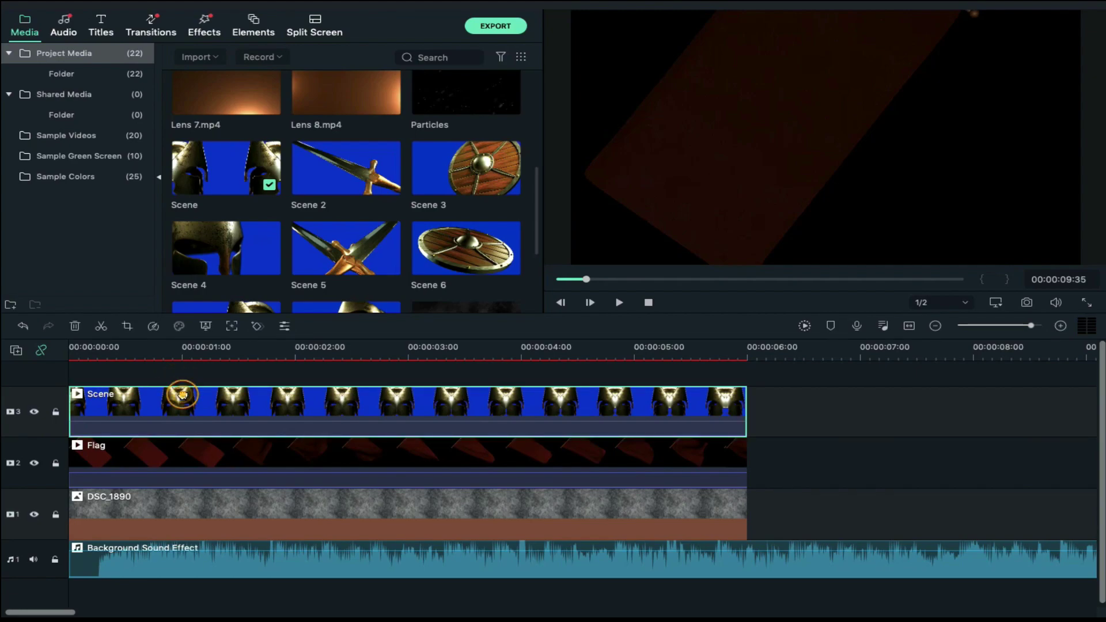
# Enable Chroma Key on the Scene clip and sample its blue background as the colour to remove.
pyautogui.doubleClick(182, 395)
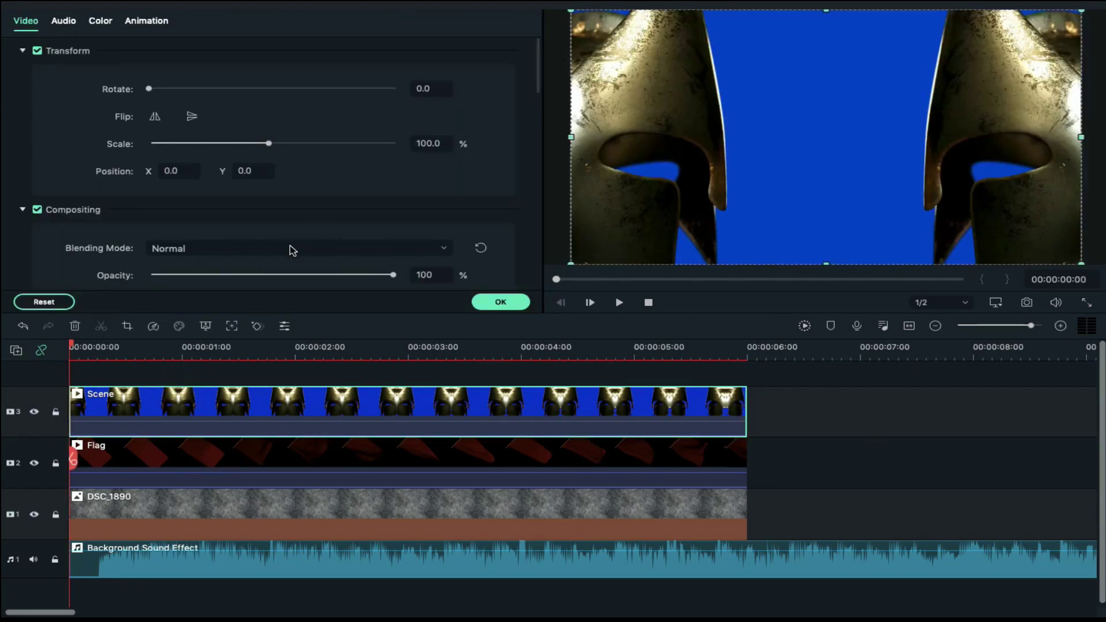
pyautogui.scroll(-5, 280, 270)
pyautogui.click(38, 237)
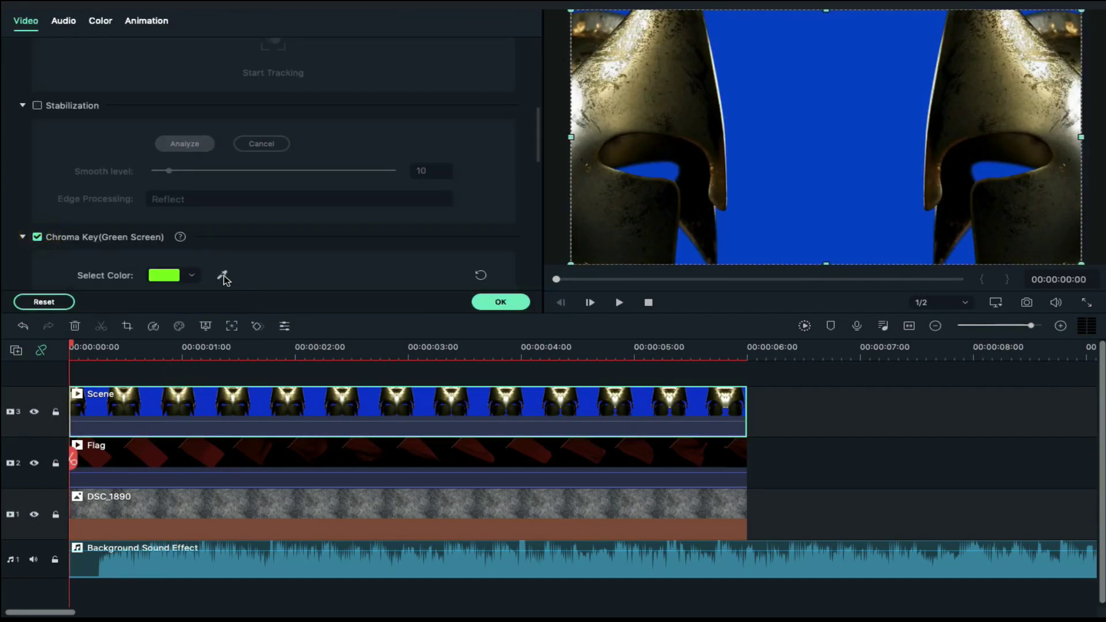
pyautogui.click(223, 275)
pyautogui.click(858, 149)
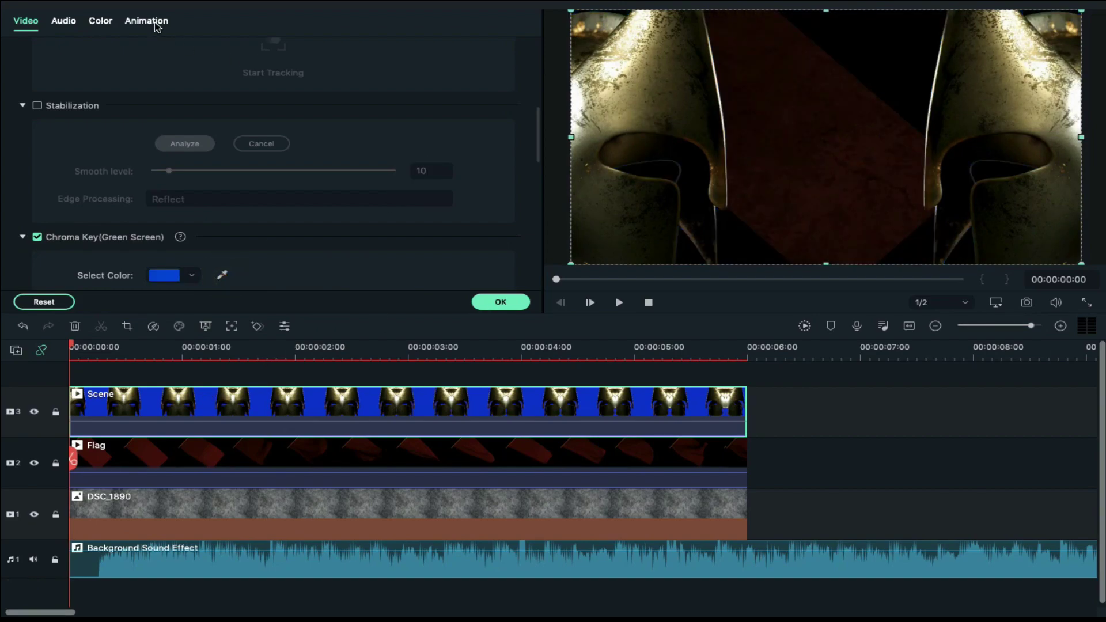
# Add a custom animation keyframe at the start of the Scene clip with the scale at 120%.
pyautogui.click(153, 21)
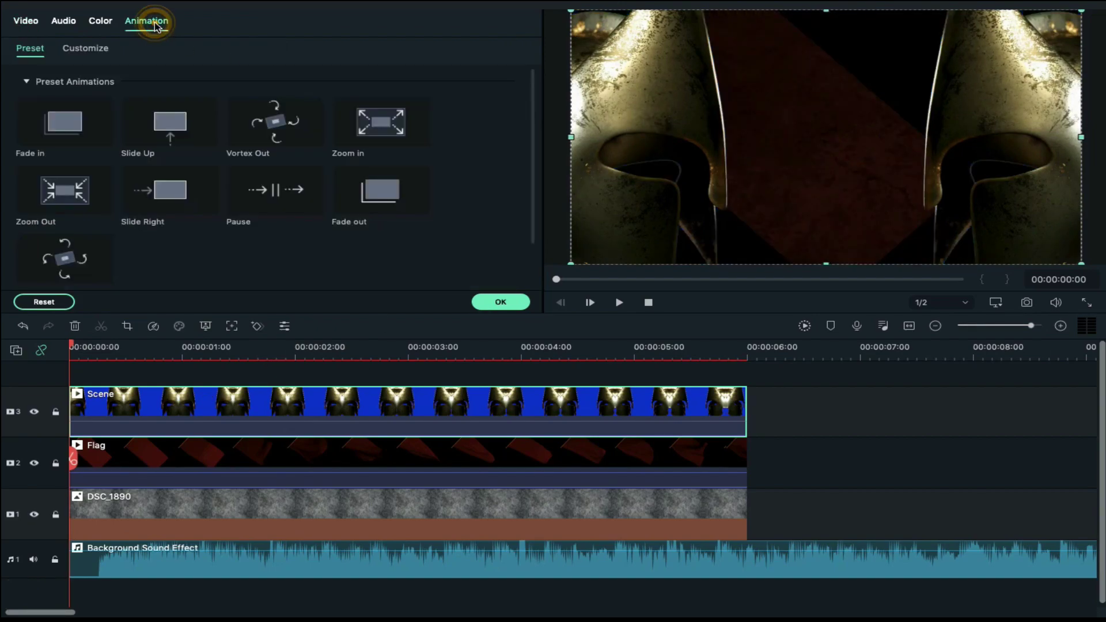
pyautogui.click(99, 52)
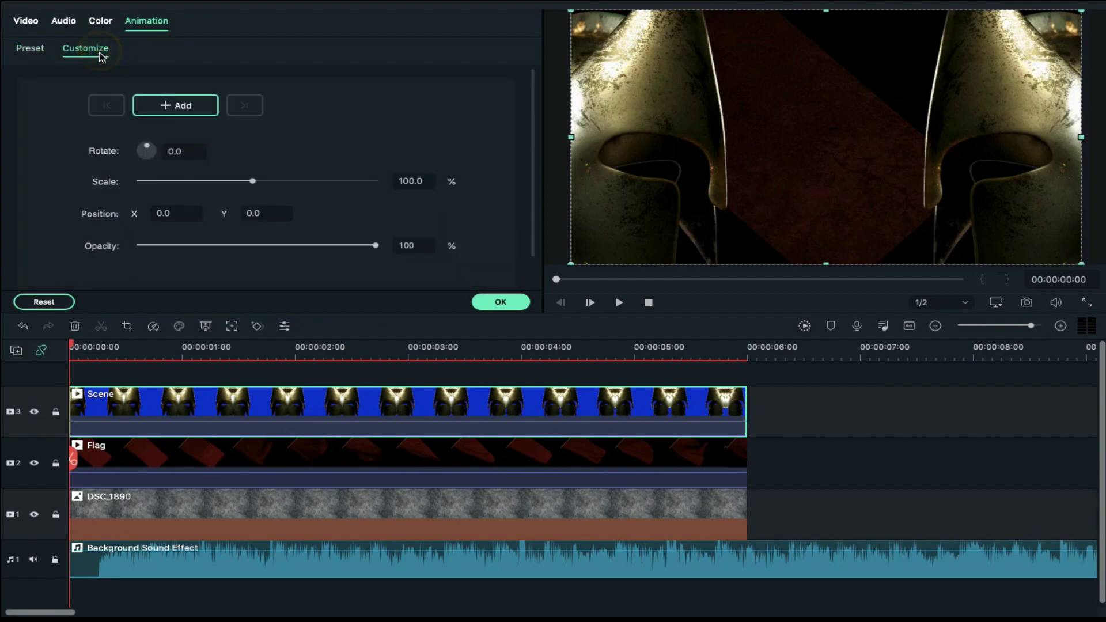
pyautogui.click(408, 181)
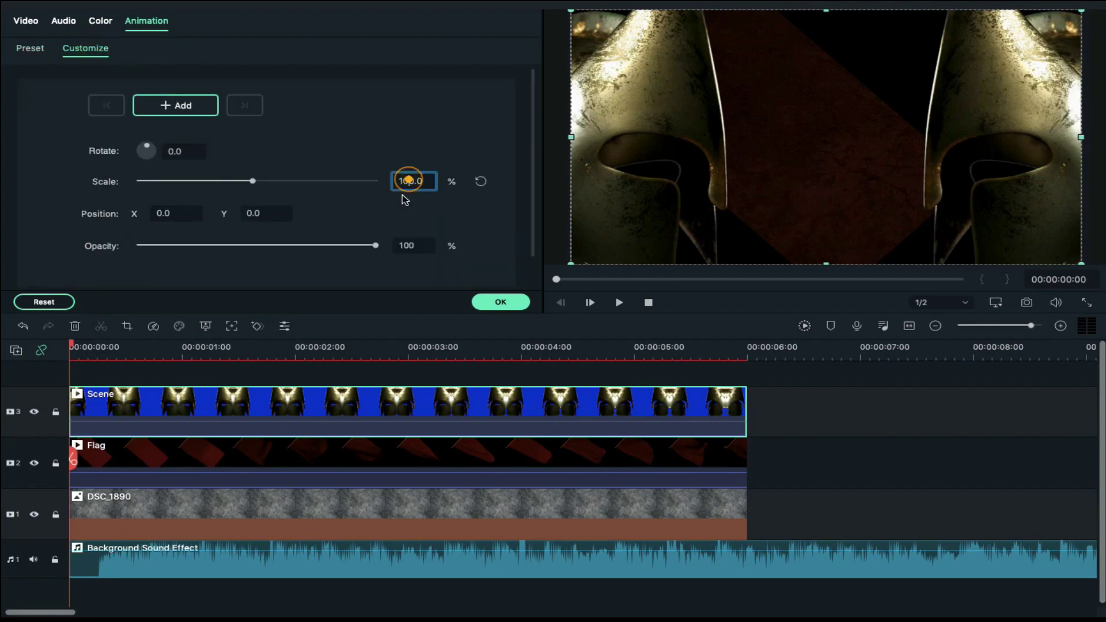
pyautogui.press('Return')
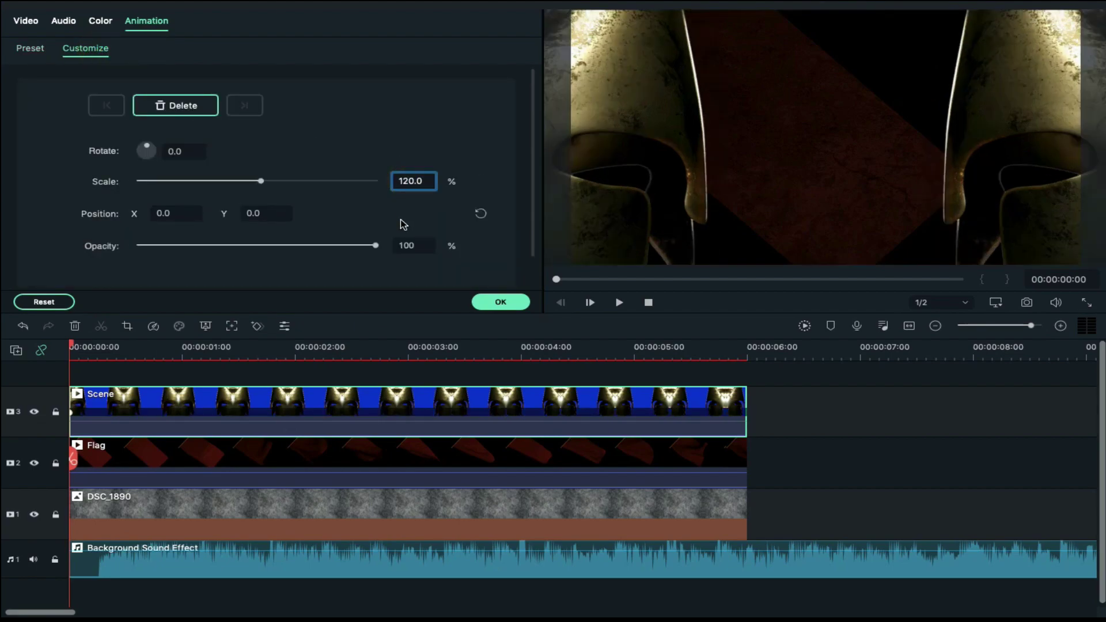
# Add a second Scene keyframe at 00:00:00:30 with the scale at 100% and accept the clip settings.
pyautogui.click(126, 348)
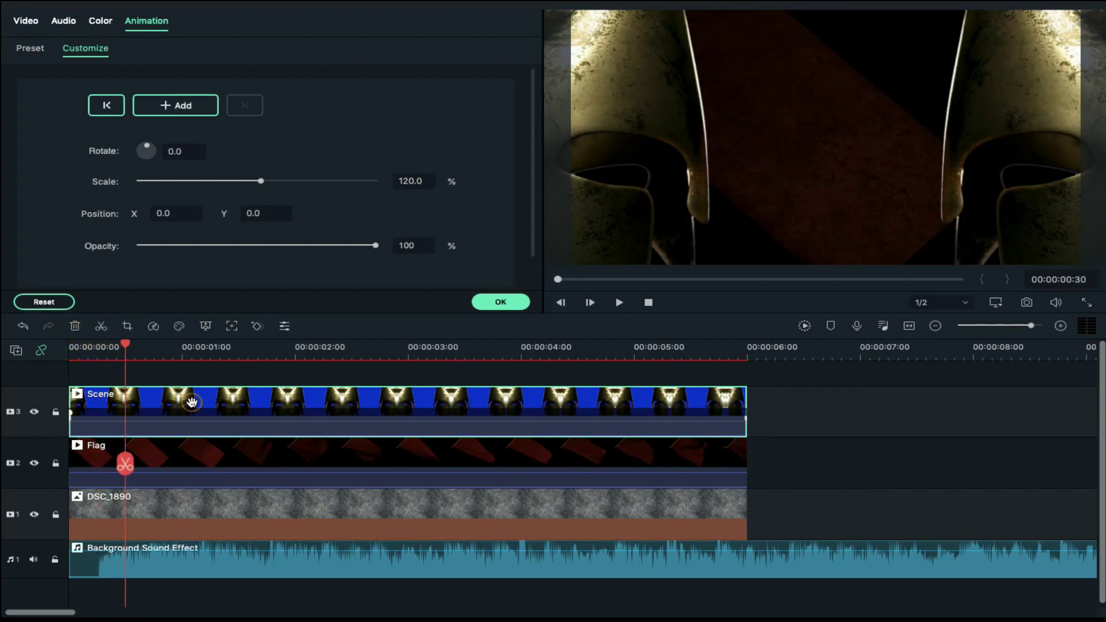
pyautogui.doubleClick(407, 180)
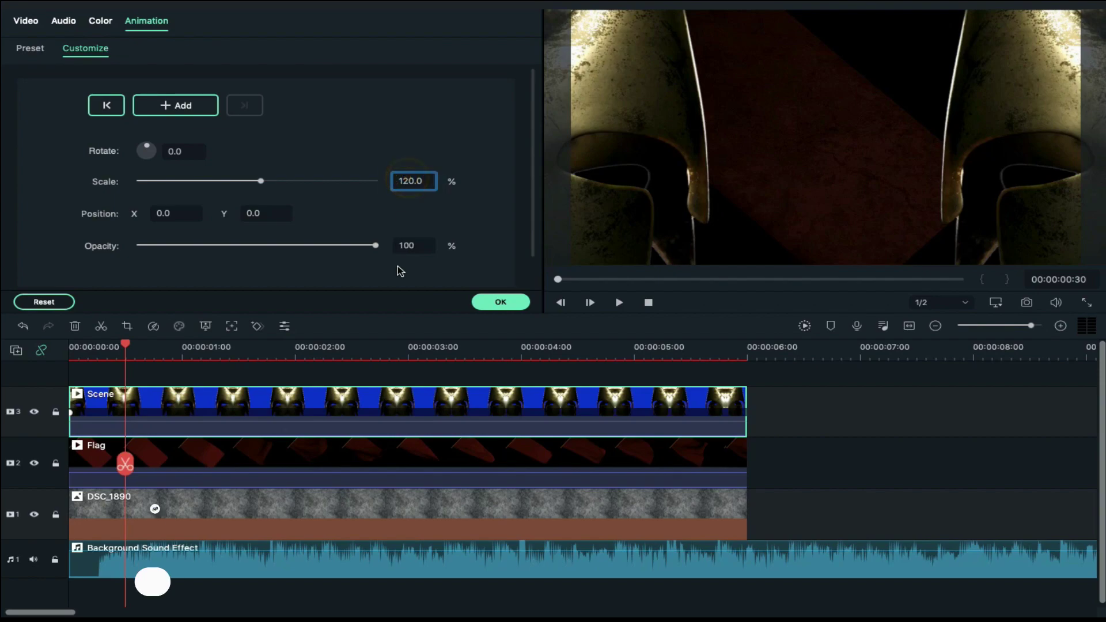
pyautogui.write('100')
pyautogui.press('Return')
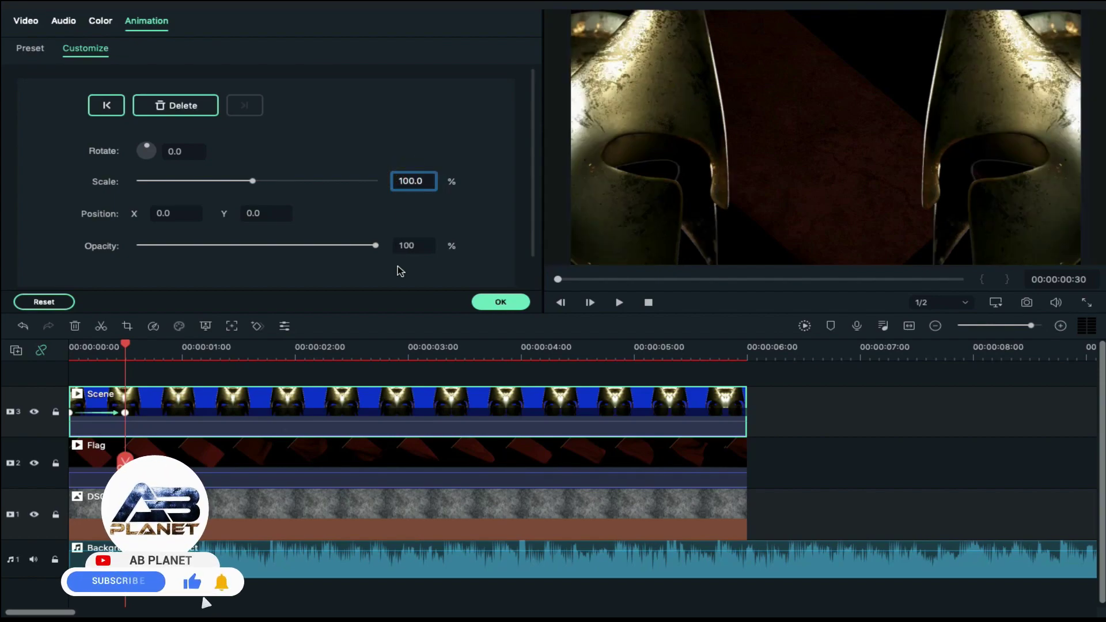
pyautogui.click(498, 303)
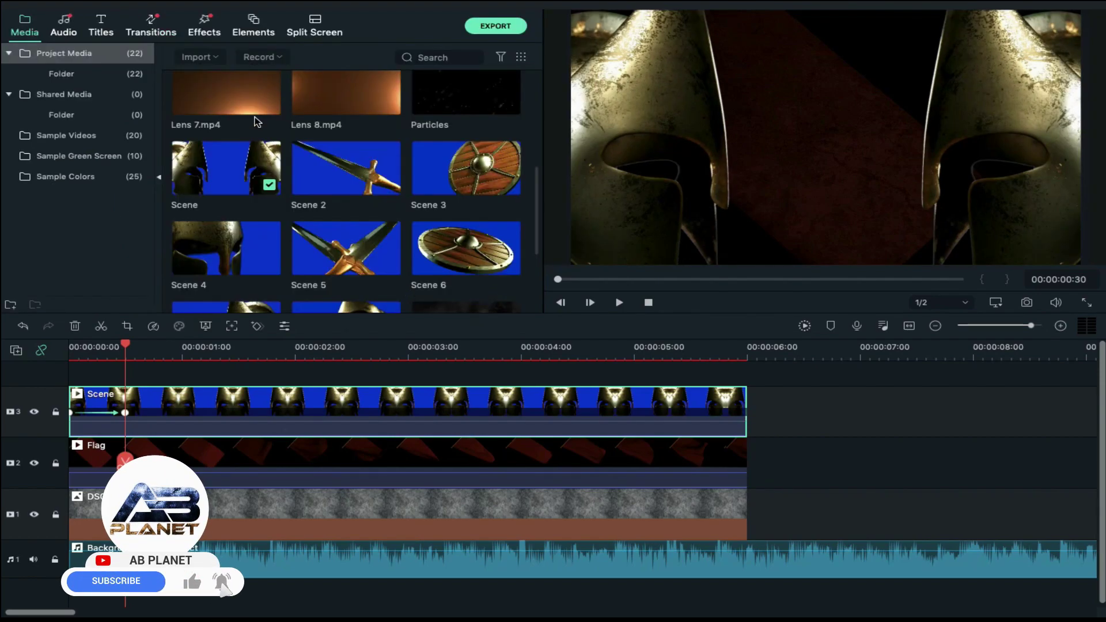
# Place Lens 1.mp4 at the start of track 4, split the timeline at 00:00:06:00 and delete the lens clip's remainder.
pyautogui.moveTo(258, 121); pyautogui.dragTo(86, 369)
pyautogui.scroll(2, 583, 401)
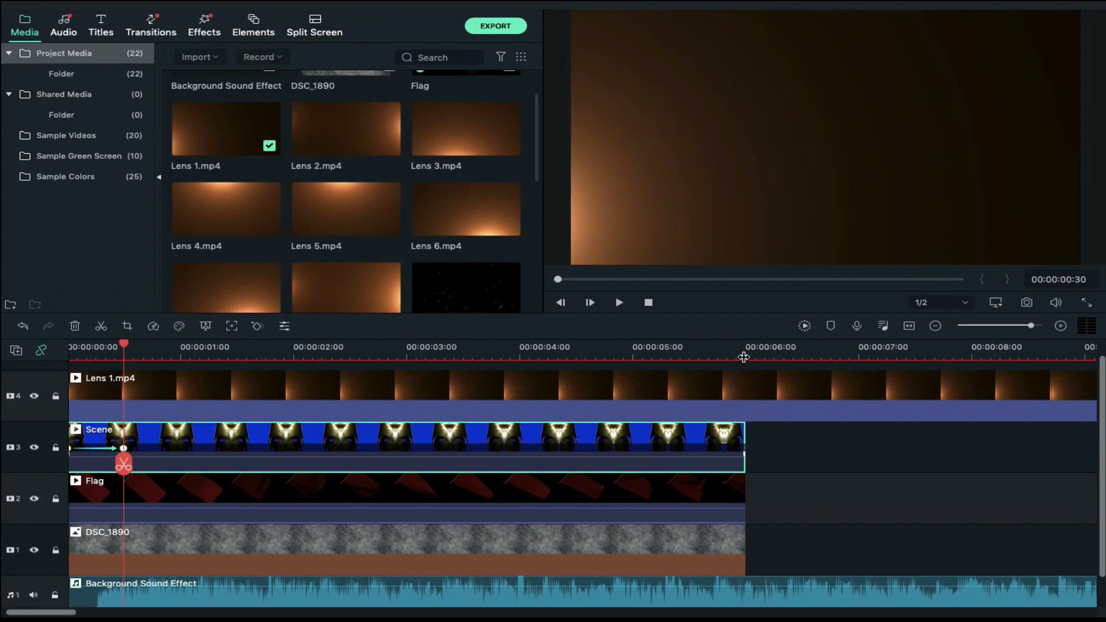
pyautogui.click(746, 349)
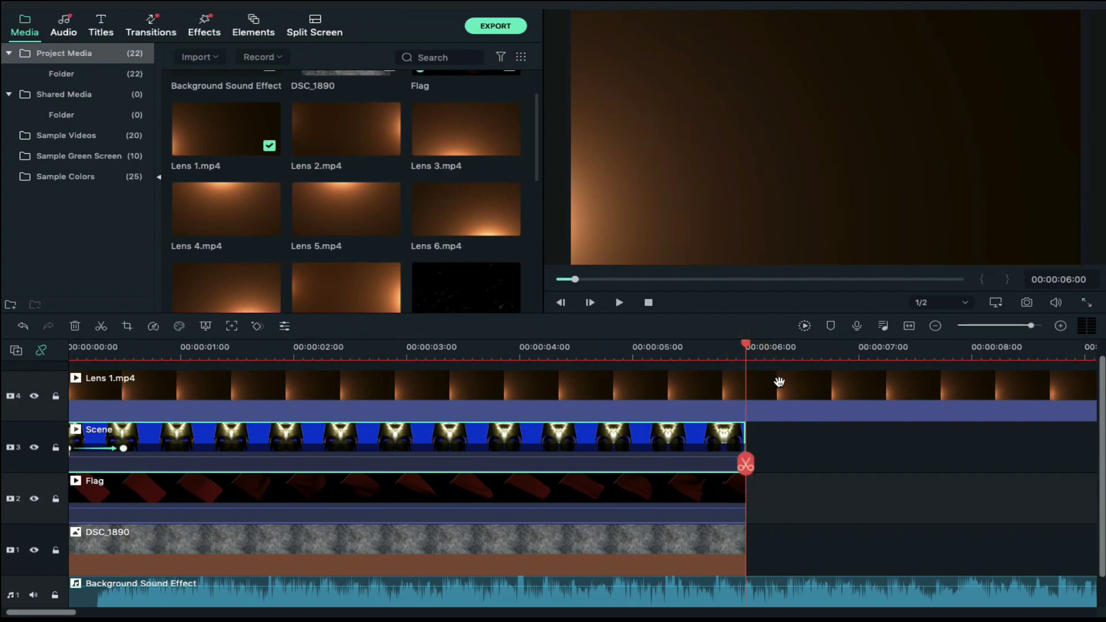
pyautogui.click(747, 464)
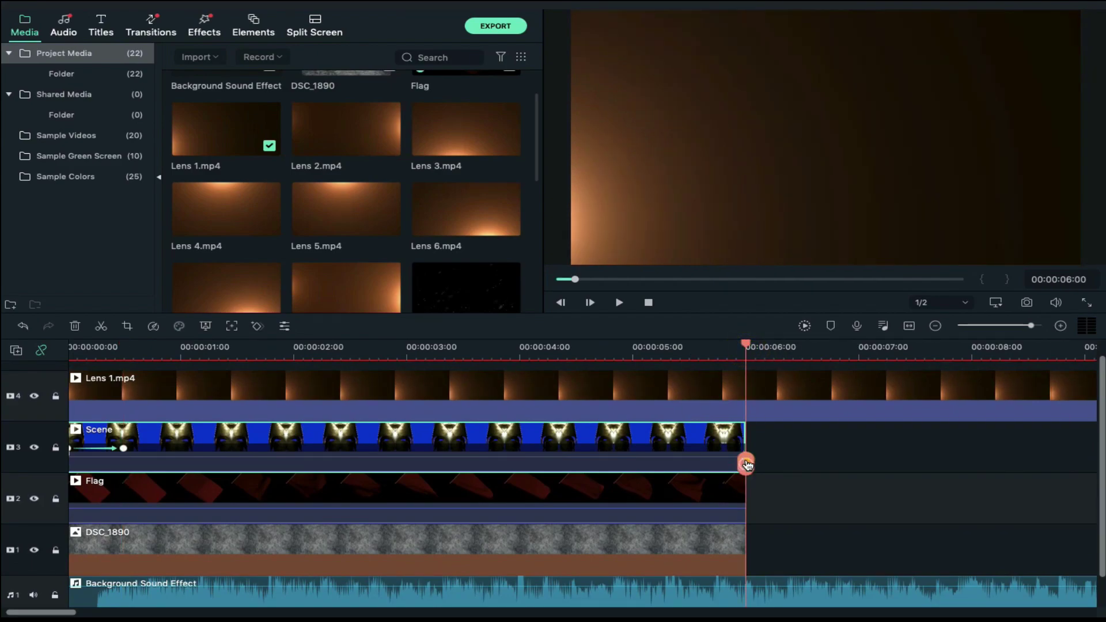
pyautogui.click(790, 396)
pyautogui.press('Delete')
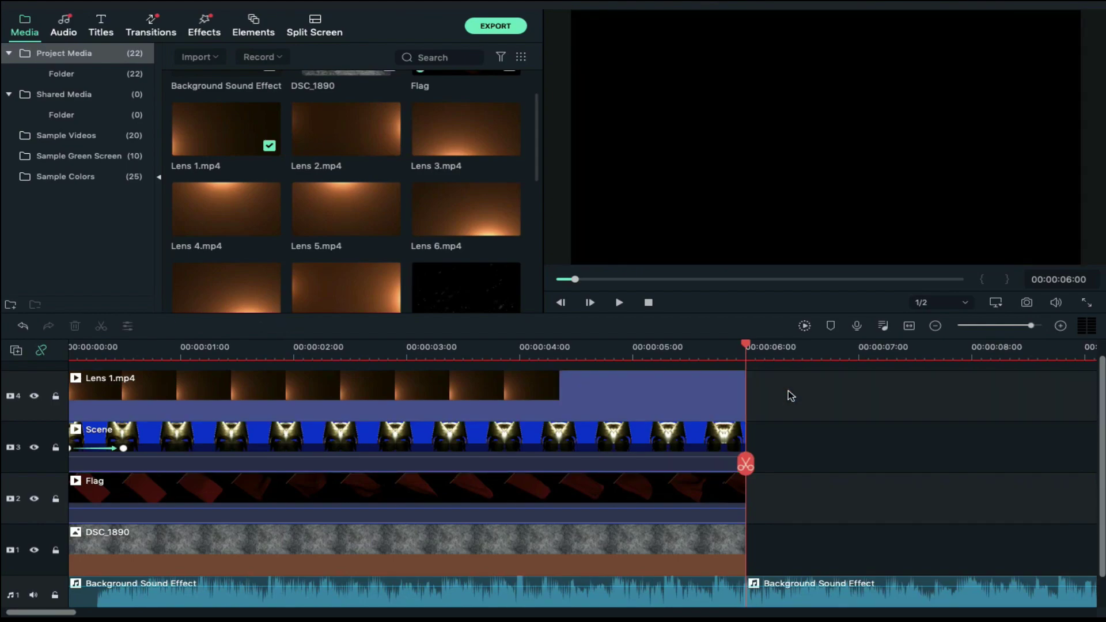
# Set the Lens 1.mp4 clip's blending mode to Screen and its opacity to 90%, and accept the settings.
pyautogui.scroll(1, 501, 397)
pyautogui.click(440, 350)
pyautogui.doubleClick(452, 396)
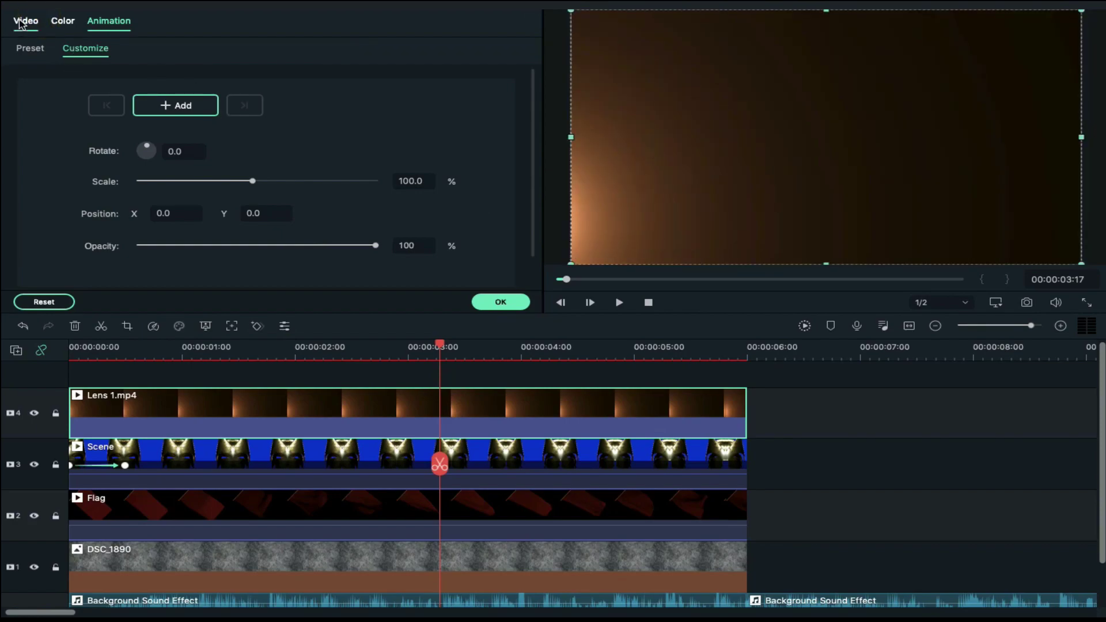
pyautogui.click(19, 23)
pyautogui.scroll(10, 227, 202)
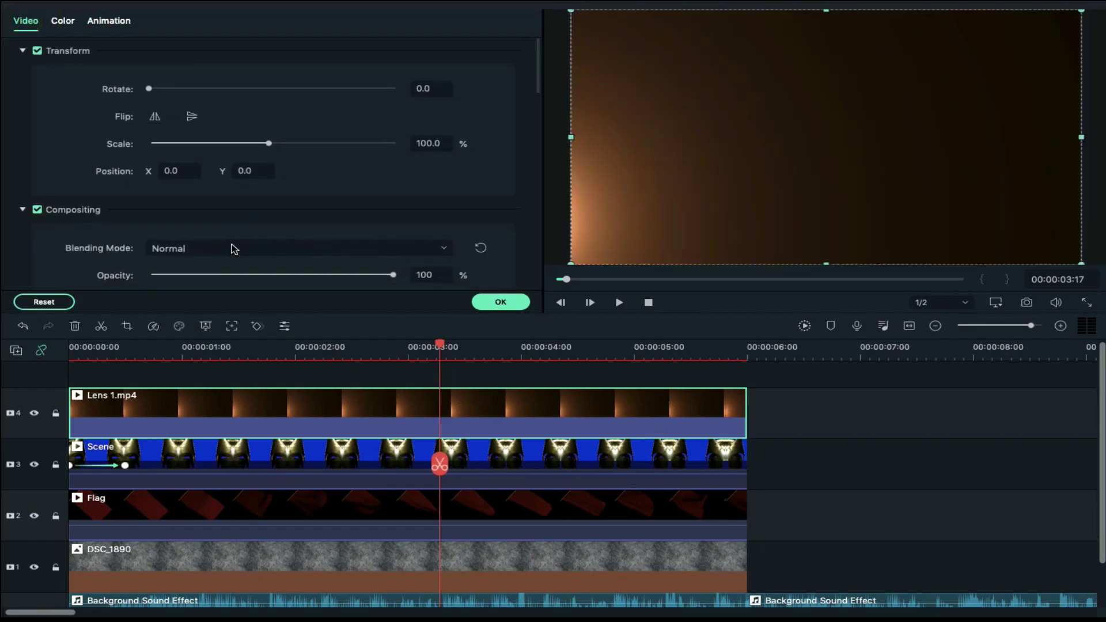
pyautogui.click(233, 249)
pyautogui.click(222, 337)
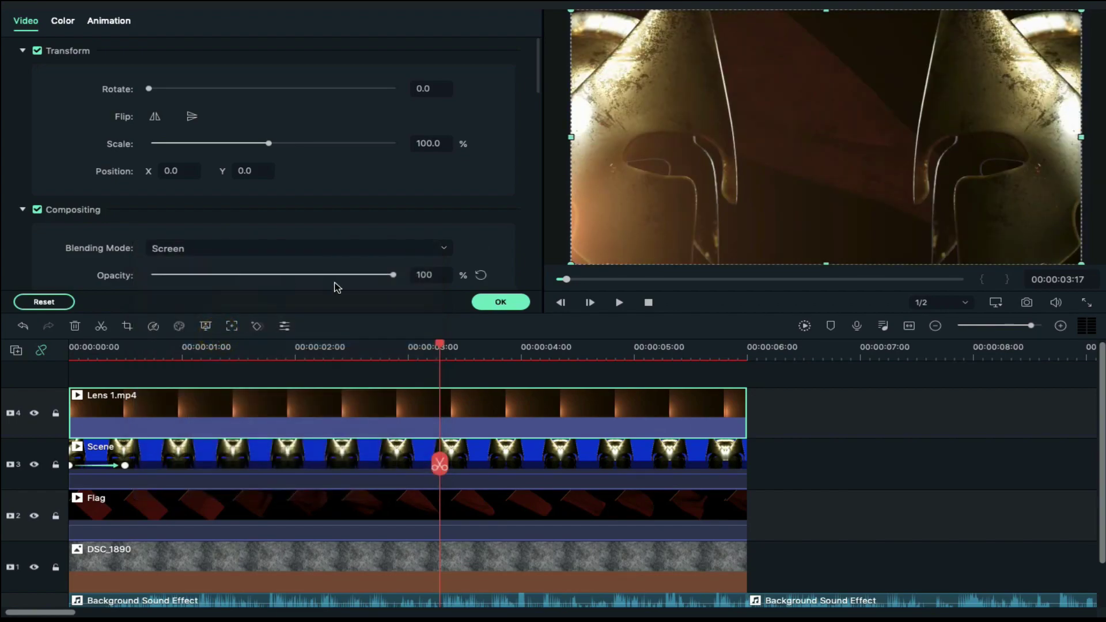
pyautogui.click(423, 271)
pyautogui.press('Return')
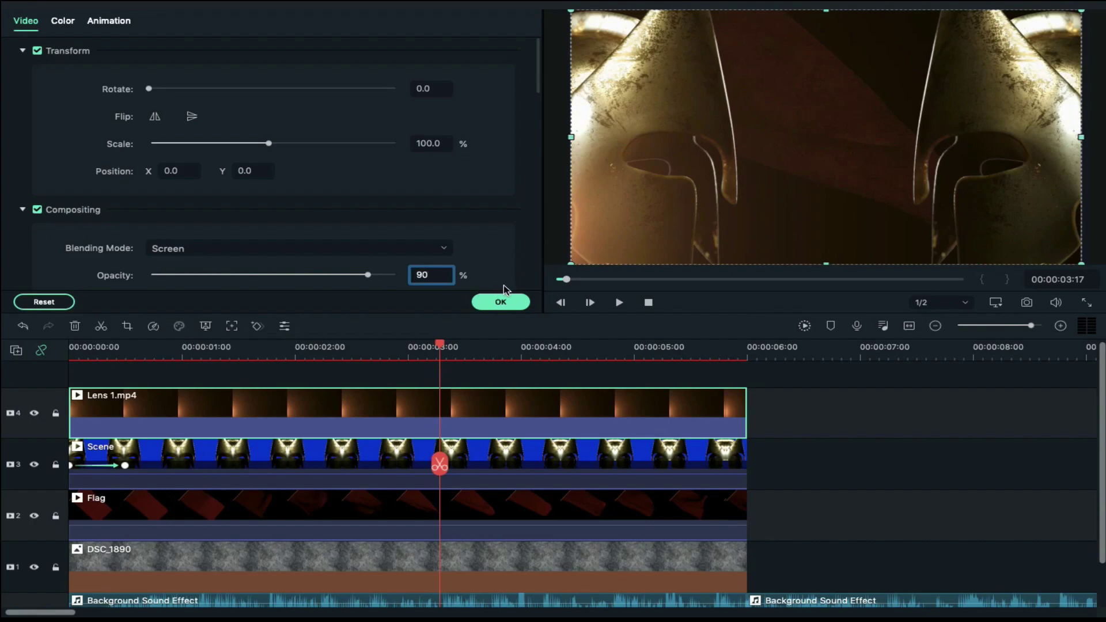
pyautogui.click(502, 302)
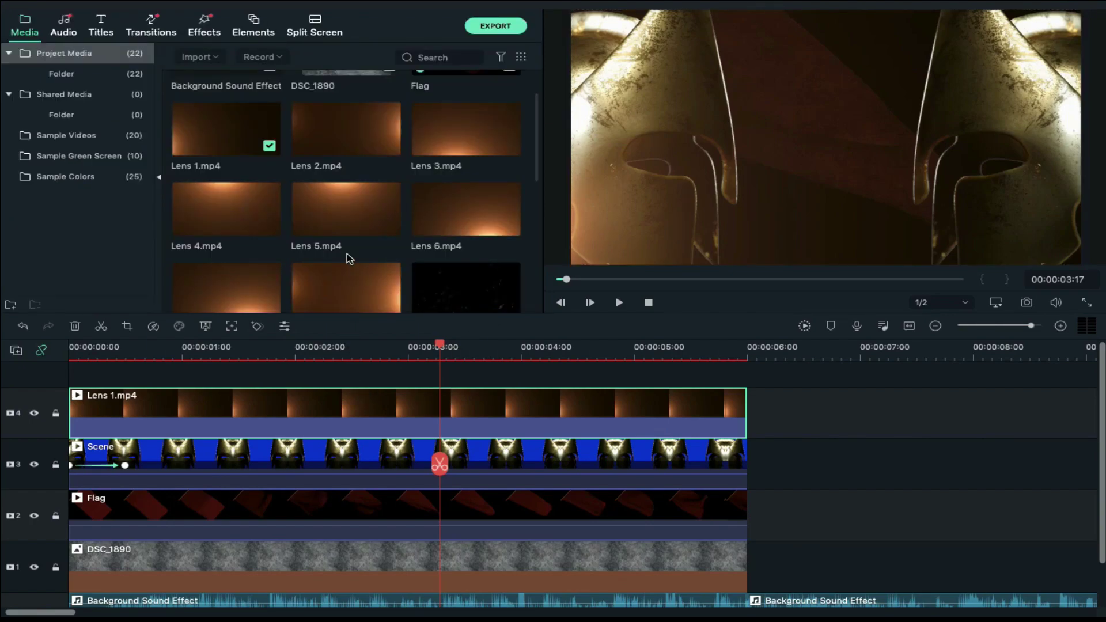
# Place the Text Video clip at the start of track 5 and split it at 00:00:08:00.
pyautogui.scroll(2, 347, 253)
pyautogui.scroll(-6, 300, 282)
pyautogui.moveTo(252, 307); pyautogui.dragTo(73, 385)
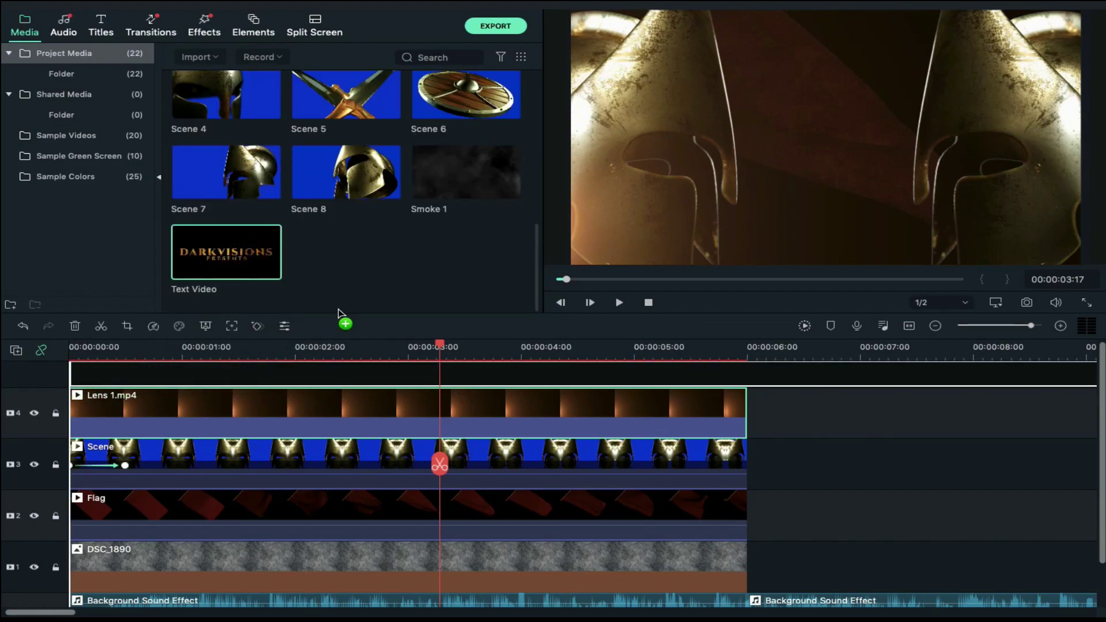
pyautogui.click(972, 348)
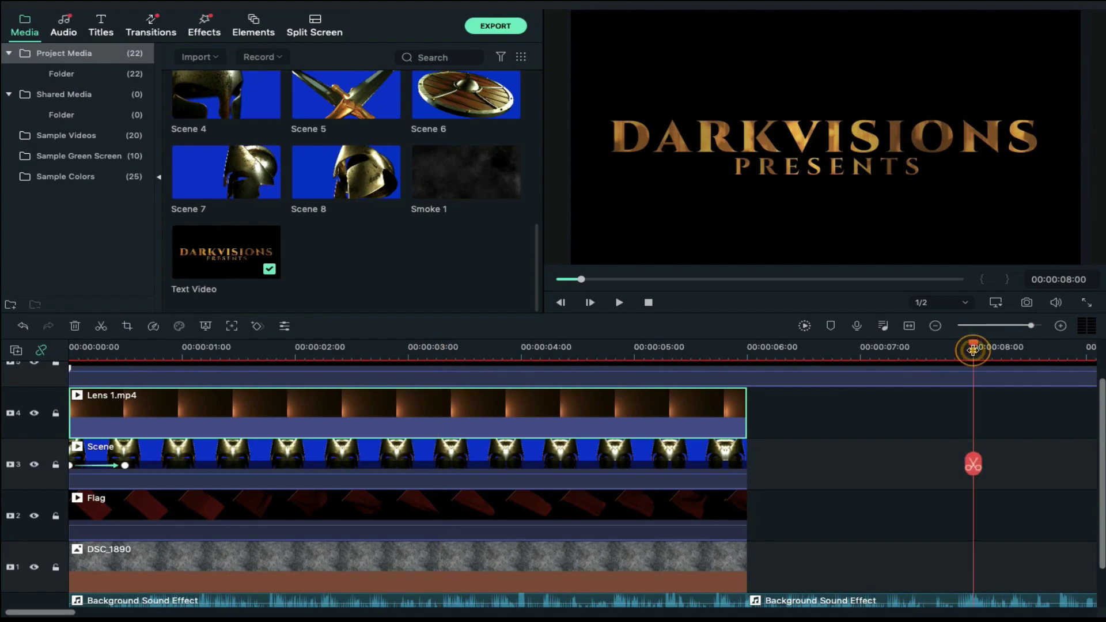
pyautogui.click(996, 383)
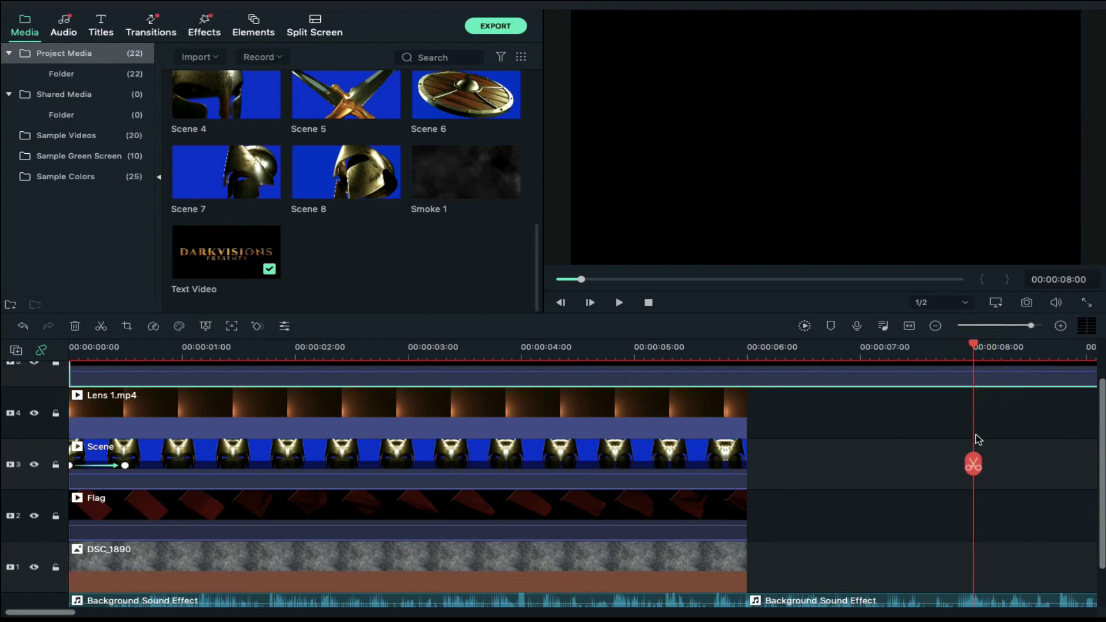
pyautogui.click(973, 463)
# Trim the first Text Video part to begin from 00:00:01:15 and fit it between the timeline start and 6 seconds.
pyautogui.scroll(2, 785, 388)
pyautogui.click(238, 346)
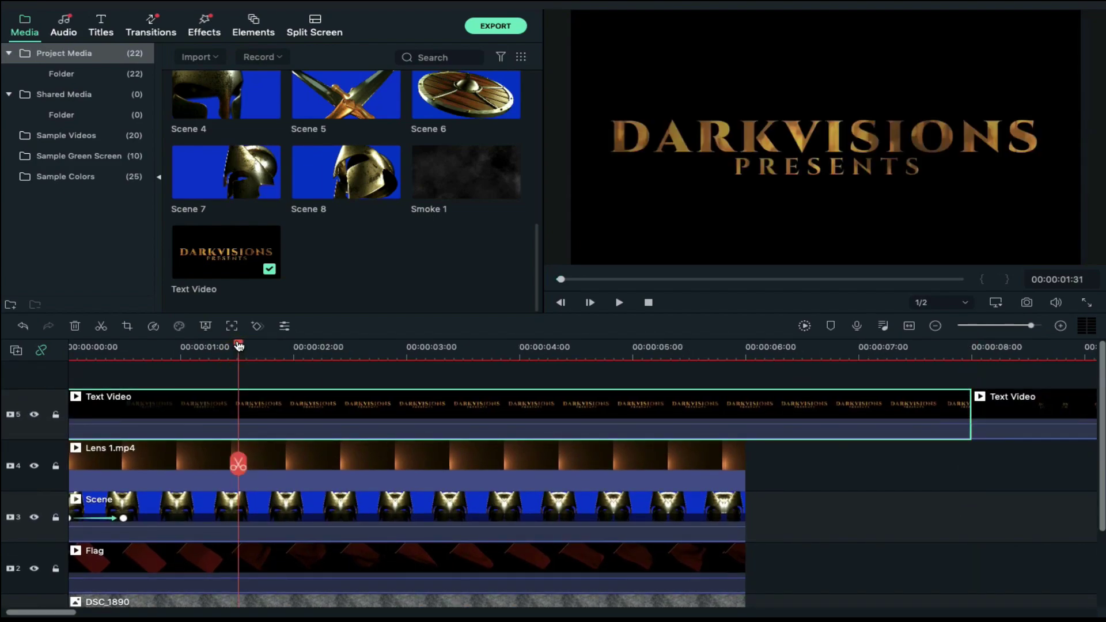
pyautogui.moveTo(239, 346); pyautogui.dragTo(211, 345)
pyautogui.hscroll(-1, 71, 394)
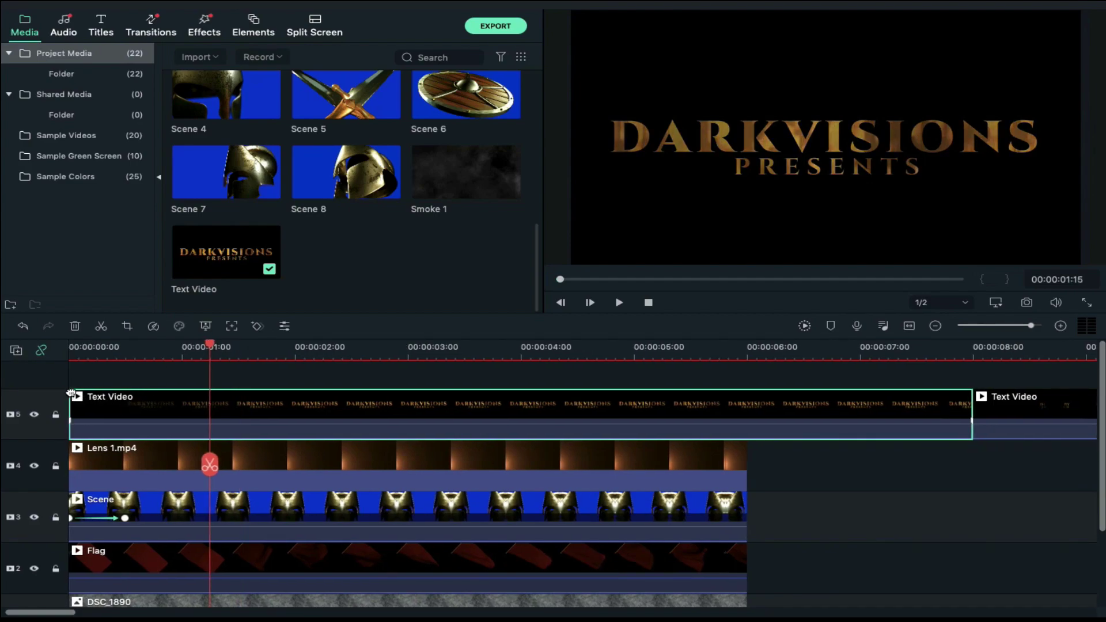
pyautogui.moveTo(71, 398); pyautogui.dragTo(210, 402)
pyautogui.moveTo(567, 410); pyautogui.dragTo(426, 410)
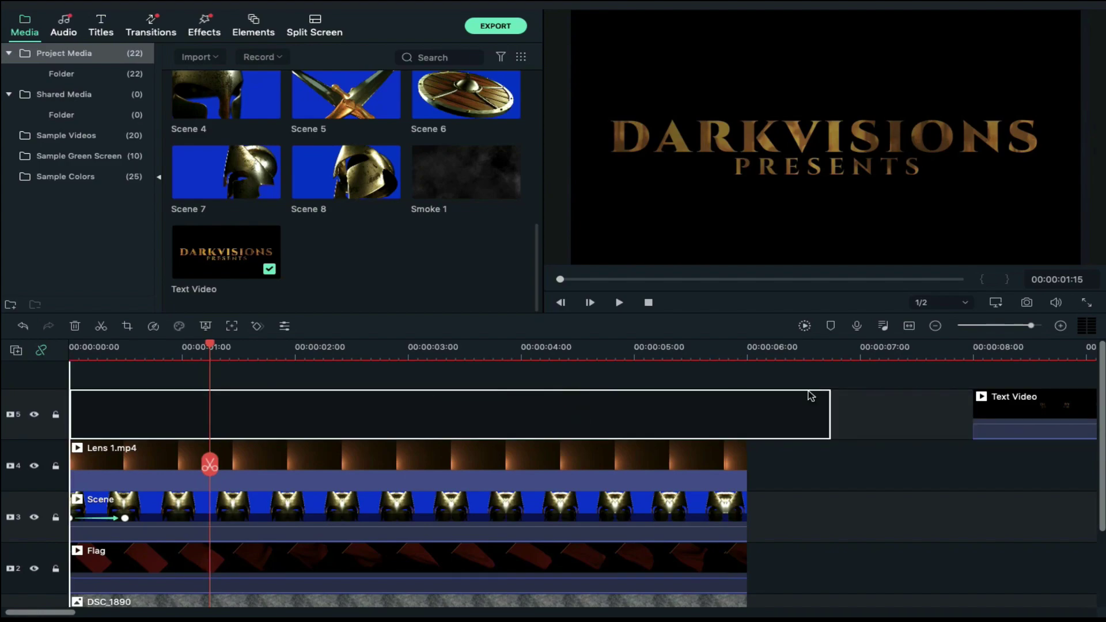
pyautogui.moveTo(828, 406); pyautogui.dragTo(744, 409)
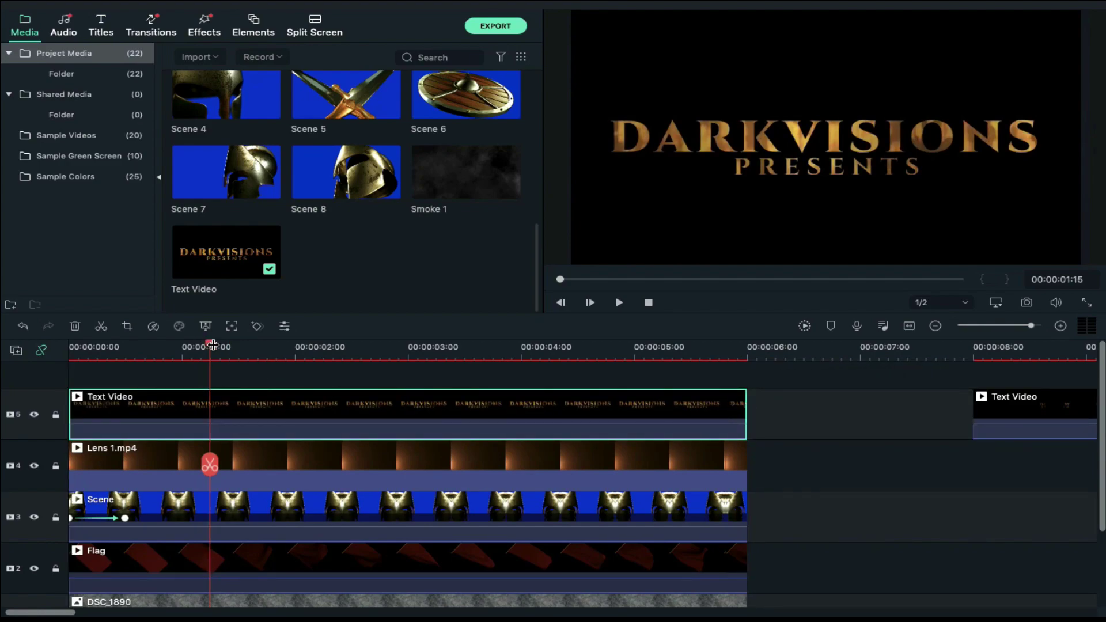
# Return the playhead to the timeline start and set the first Text Video part's blending mode to Screen.
pyautogui.moveTo(210, 342); pyautogui.dragTo(51, 348)
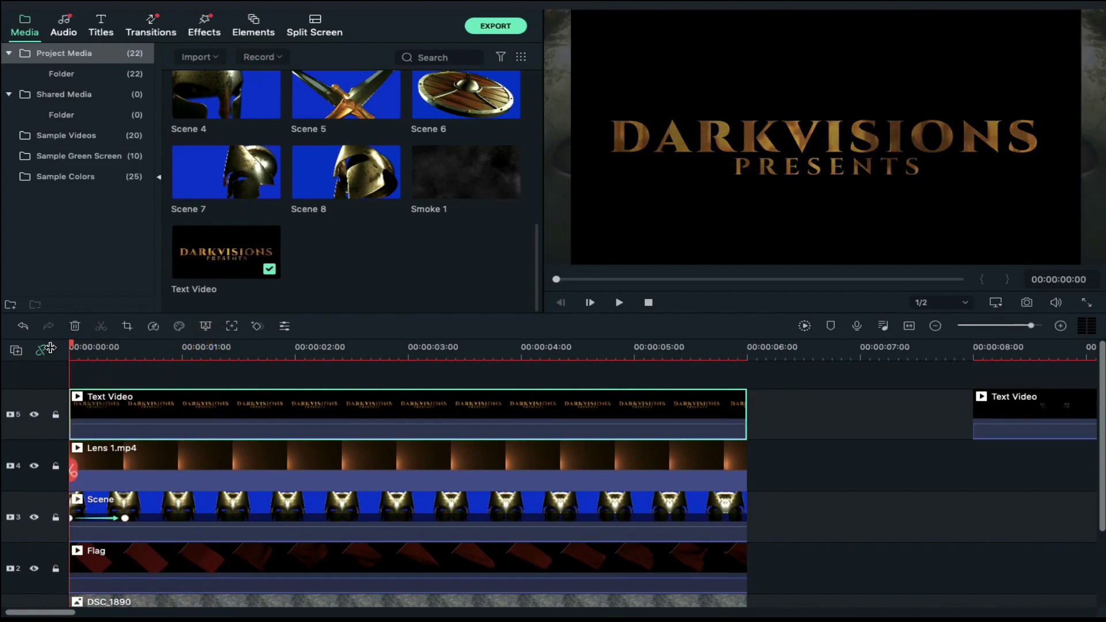
pyautogui.doubleClick(149, 407)
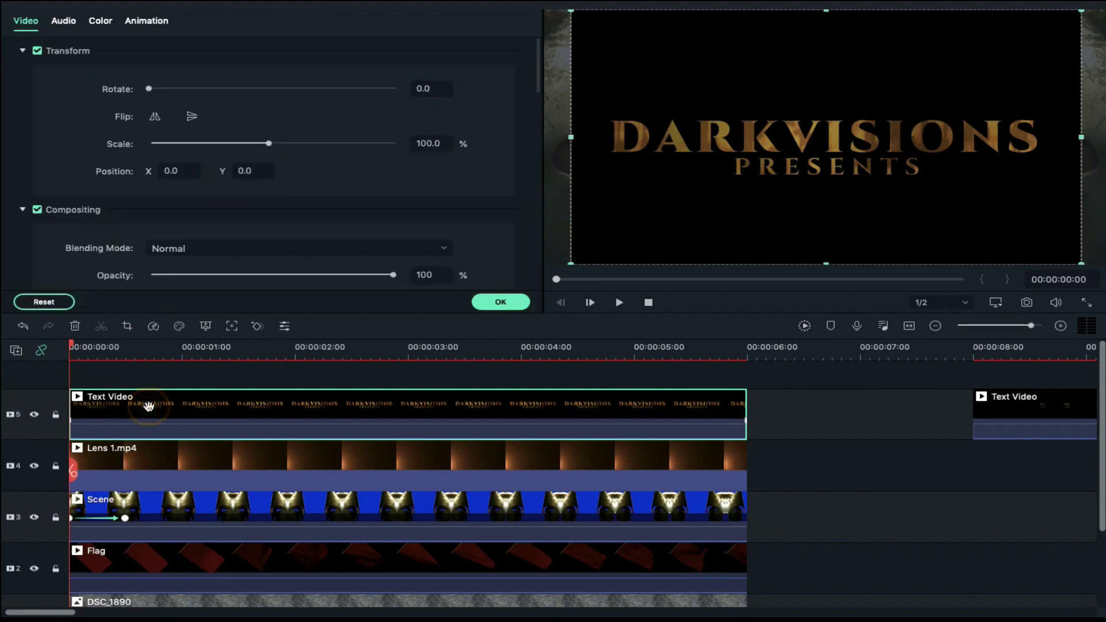
pyautogui.click(295, 253)
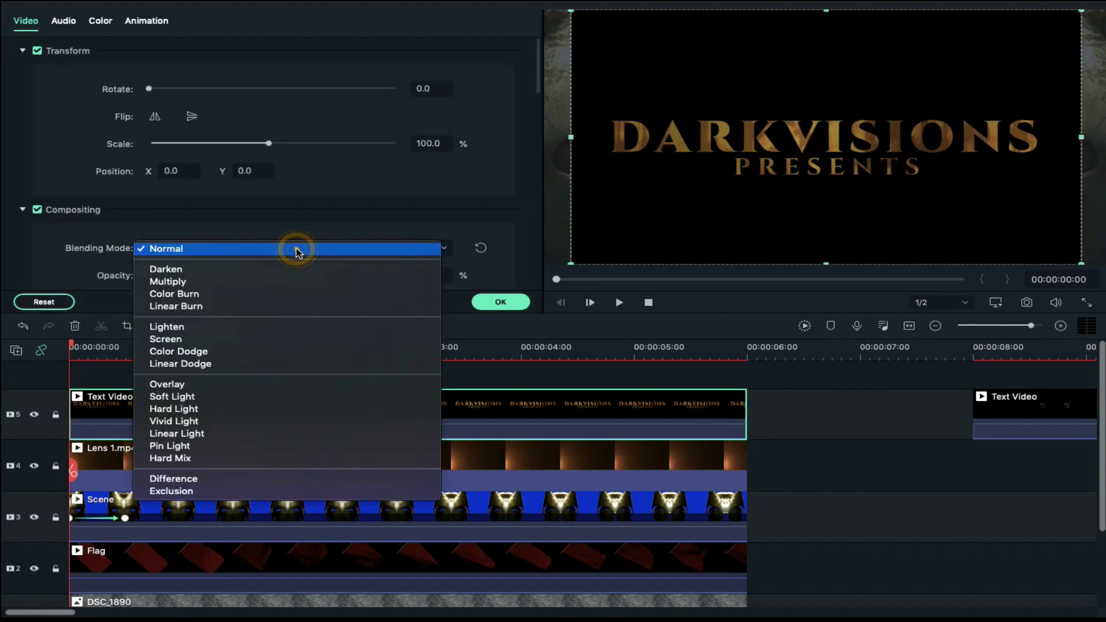
pyautogui.click(280, 339)
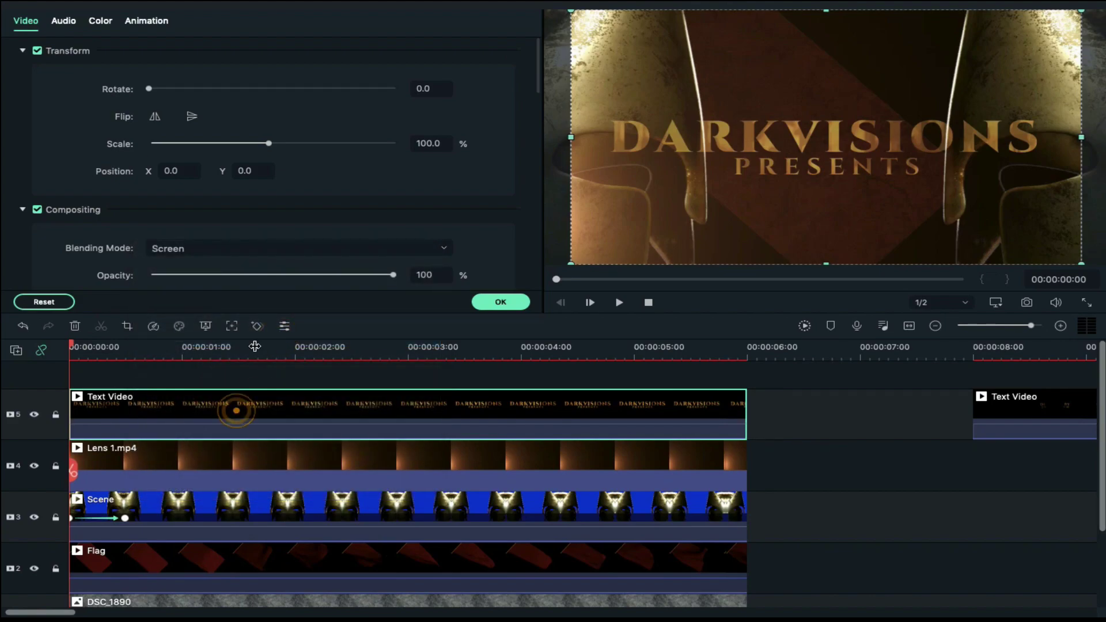
# Add a keyframe at the timeline start on the first Text Video part with its scale at 400%.
pyautogui.click(147, 20)
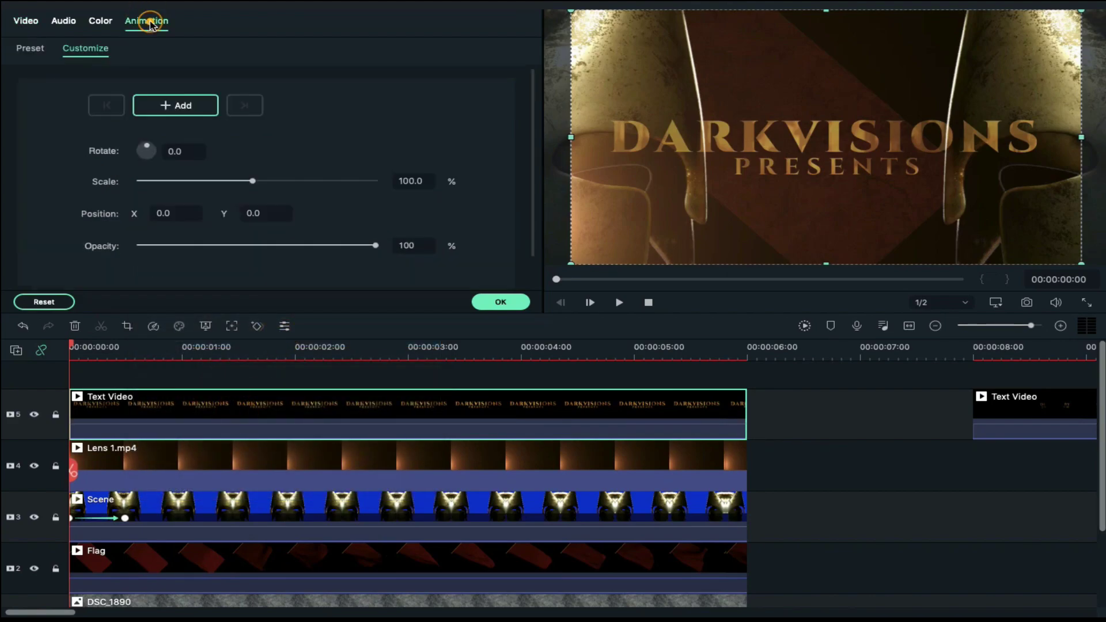
pyautogui.click(407, 180)
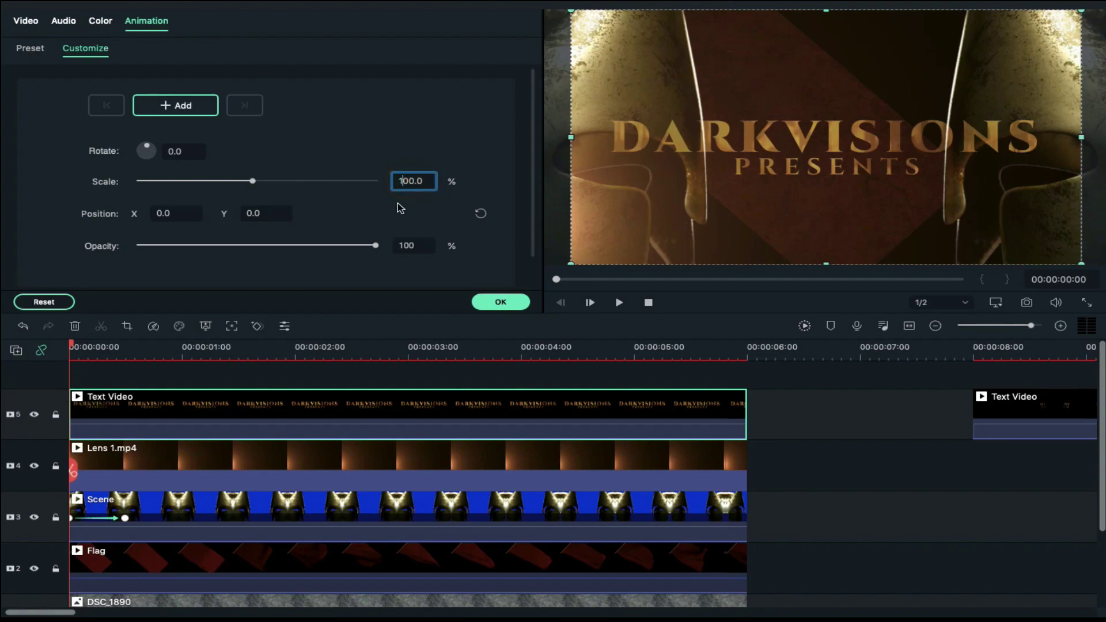
pyautogui.write('4')
pyautogui.press('Return')
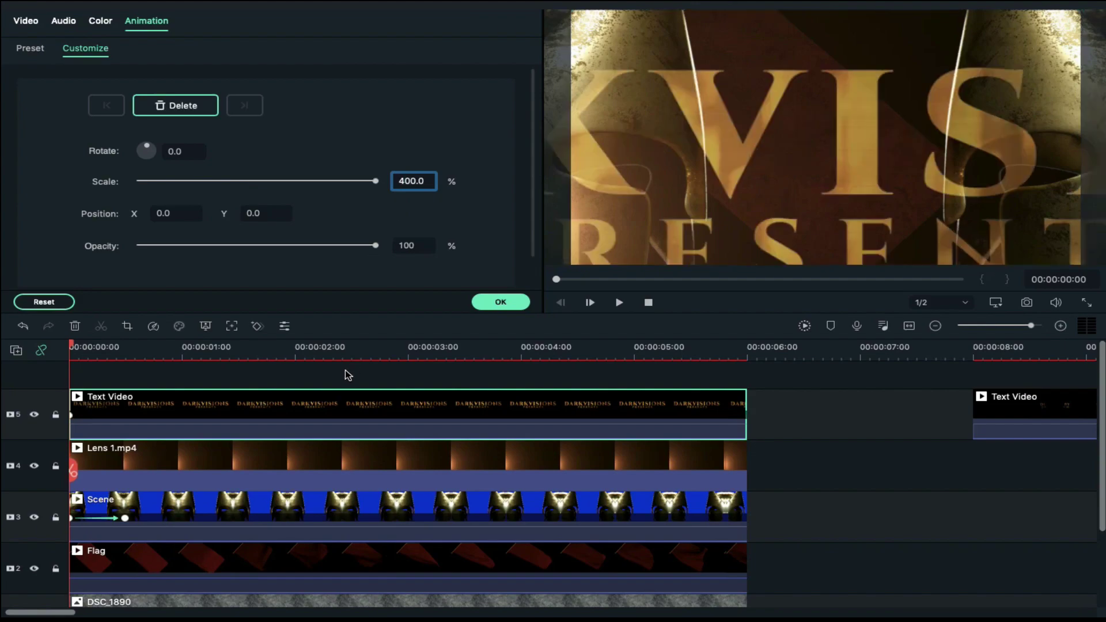
# Add a second keyframe at 00:00:00:30 on the first Text Video part with its scale at 70%.
pyautogui.click(126, 519)
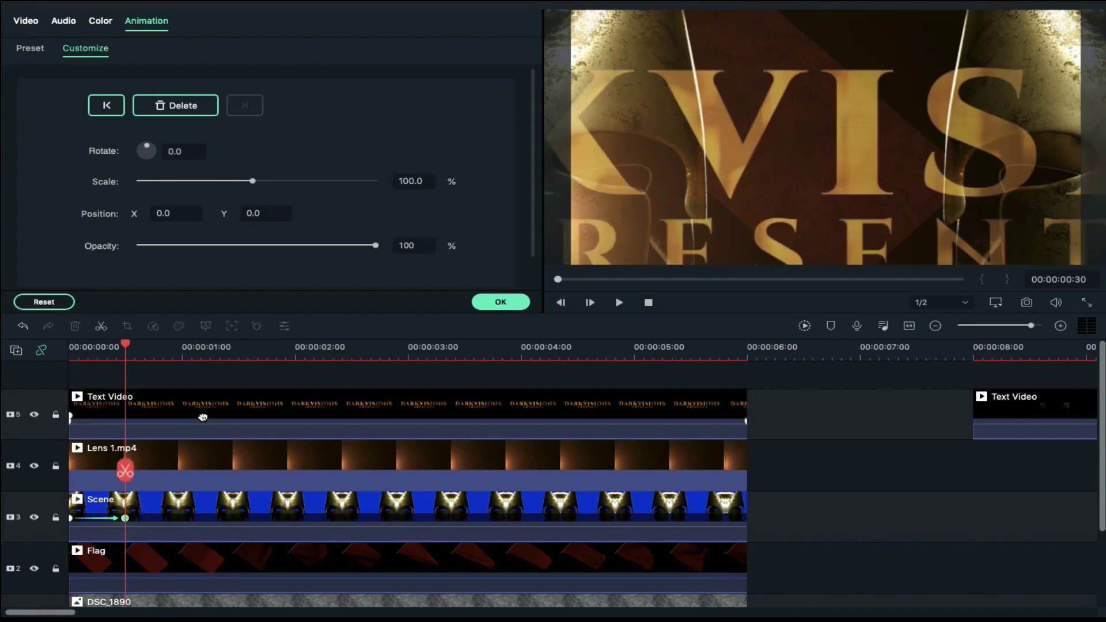
pyautogui.click(402, 180)
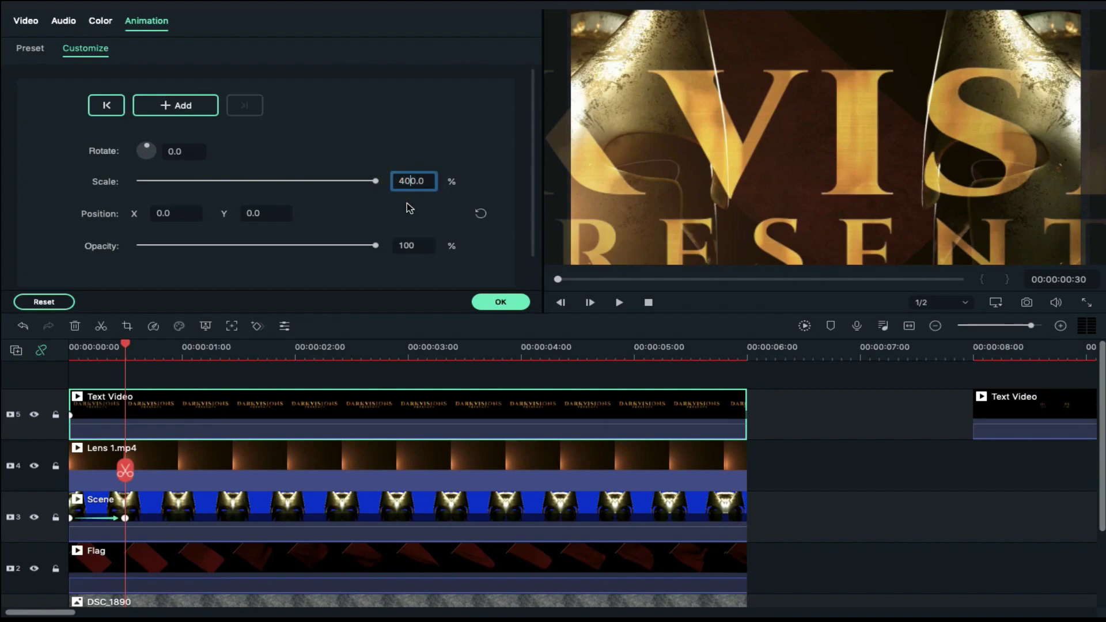
pyautogui.press('BackSpace')
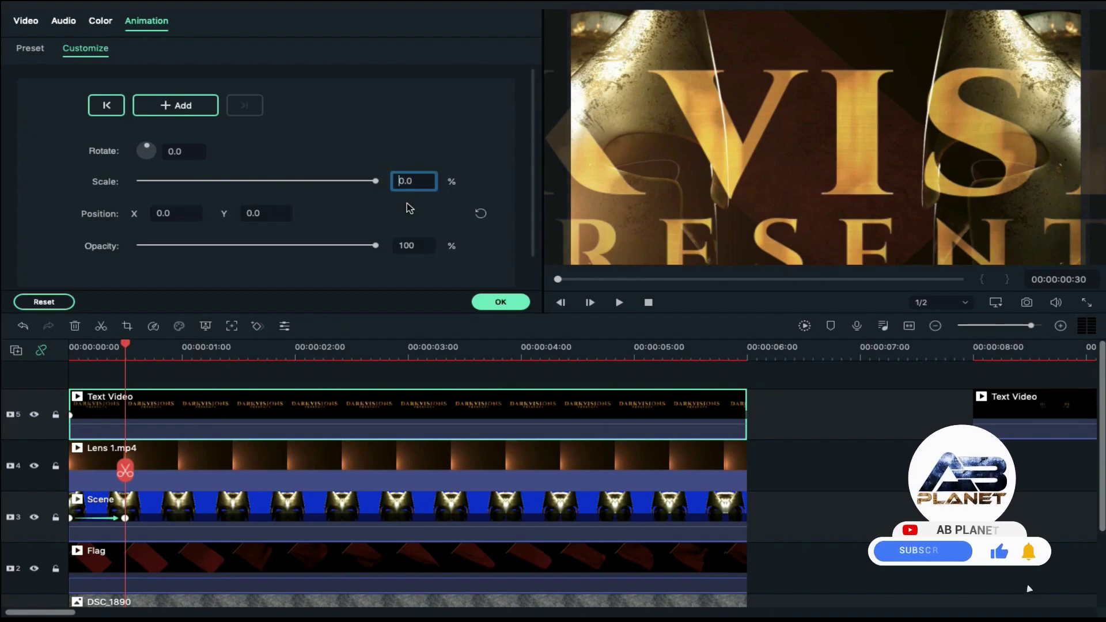
pyautogui.write('7')
pyautogui.press('Return')
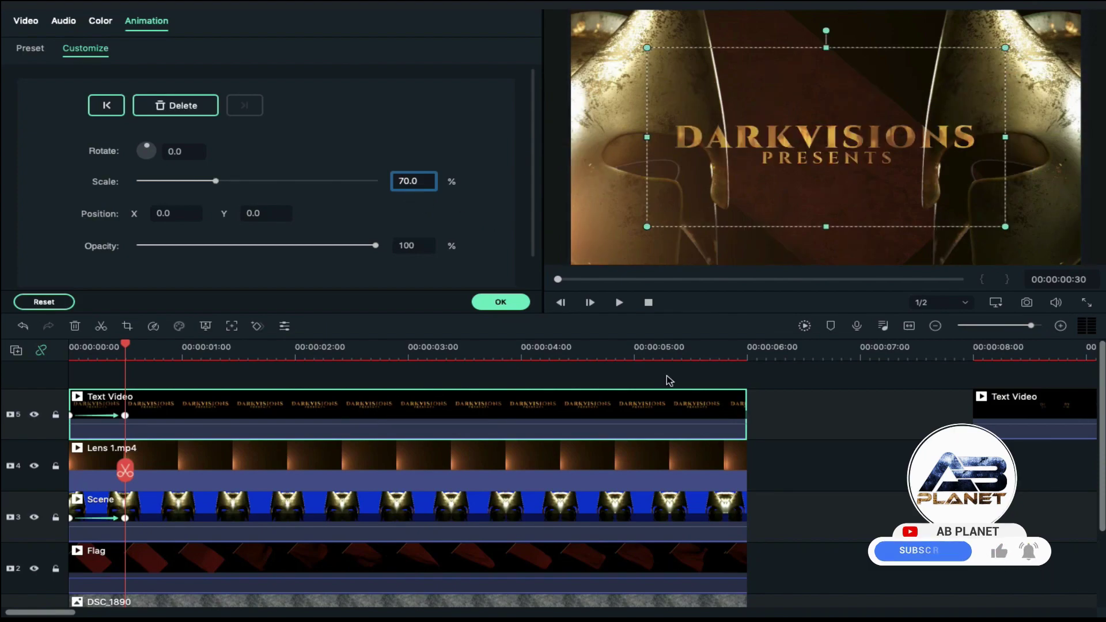
# Add a closing keyframe at 00:00:05:40 on the first Text Video part with its scale at 80%.
pyautogui.click(704, 353)
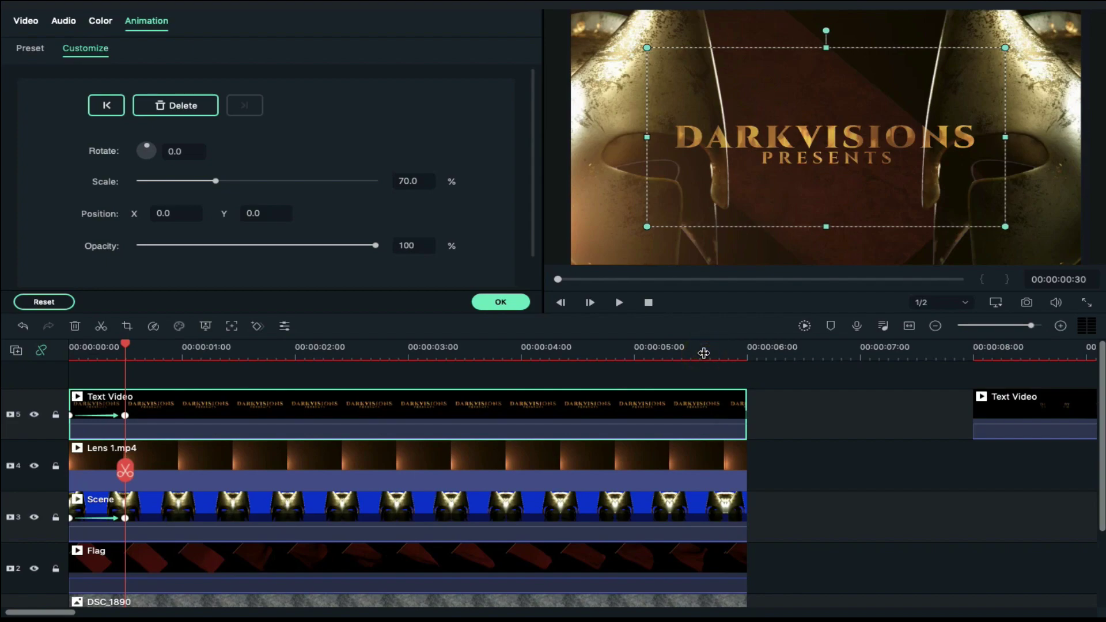
pyautogui.click(703, 353)
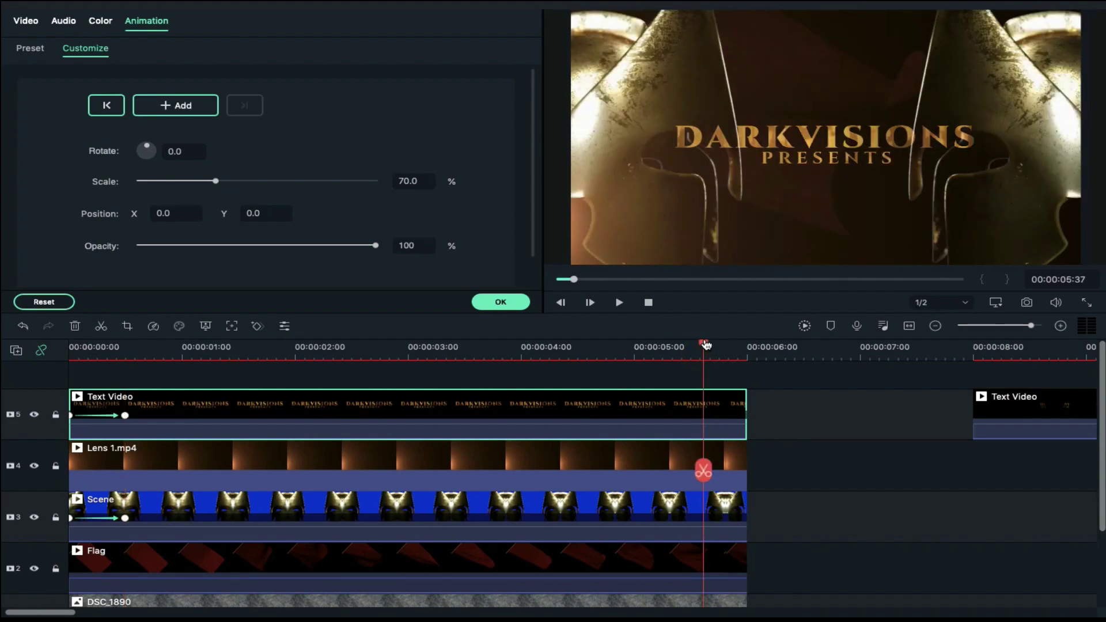
pyautogui.moveTo(703, 346); pyautogui.dragTo(711, 346)
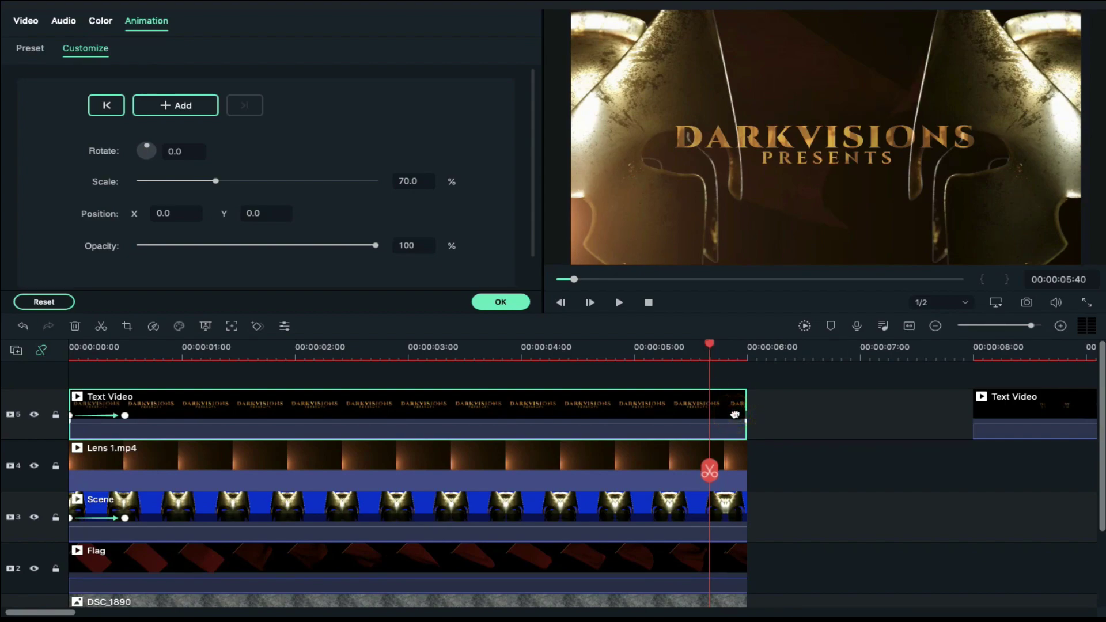
pyautogui.click(725, 402)
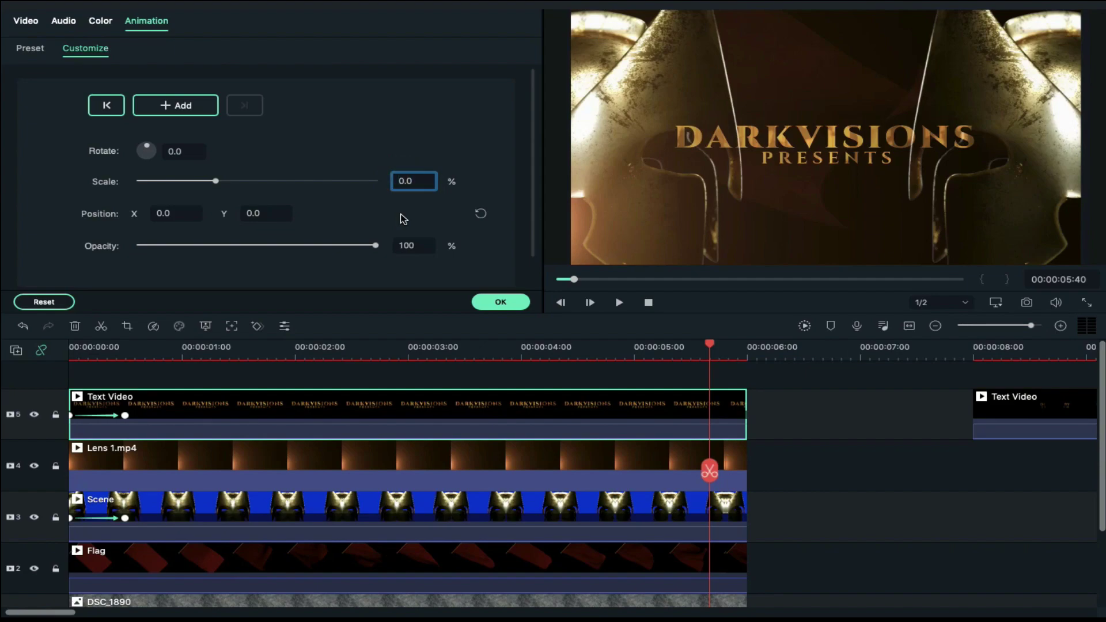
pyautogui.press('Return')
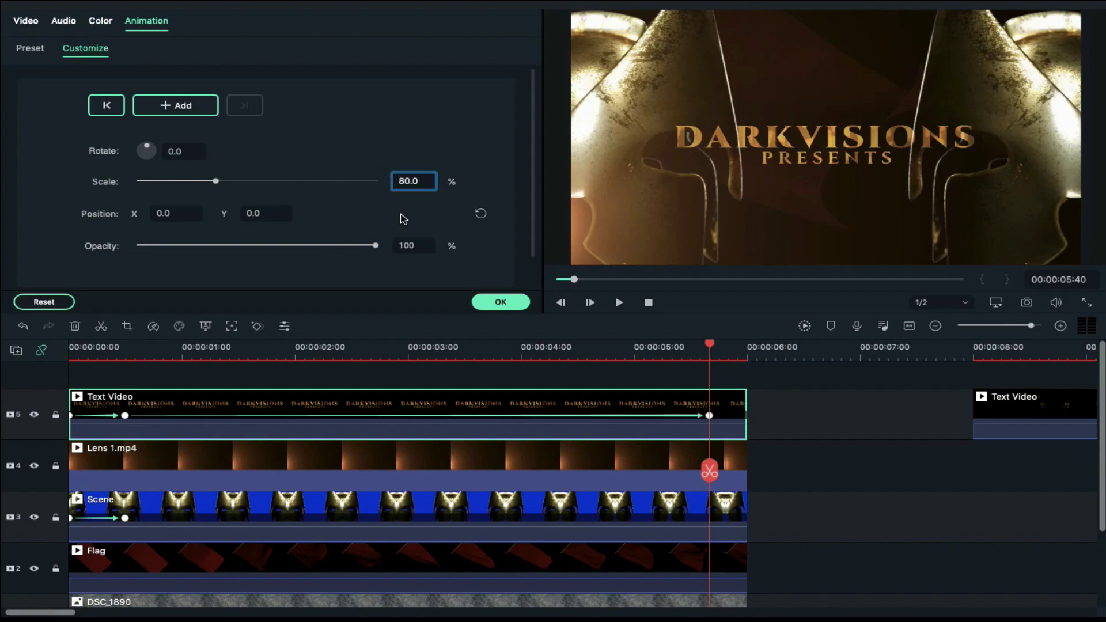
# Move the keyframed Text Video clip up to track 6, paste its copy at the start of track 5, and accept the settings.
pyautogui.click(456, 400)
pyautogui.moveTo(456, 399); pyautogui.dragTo(456, 383)
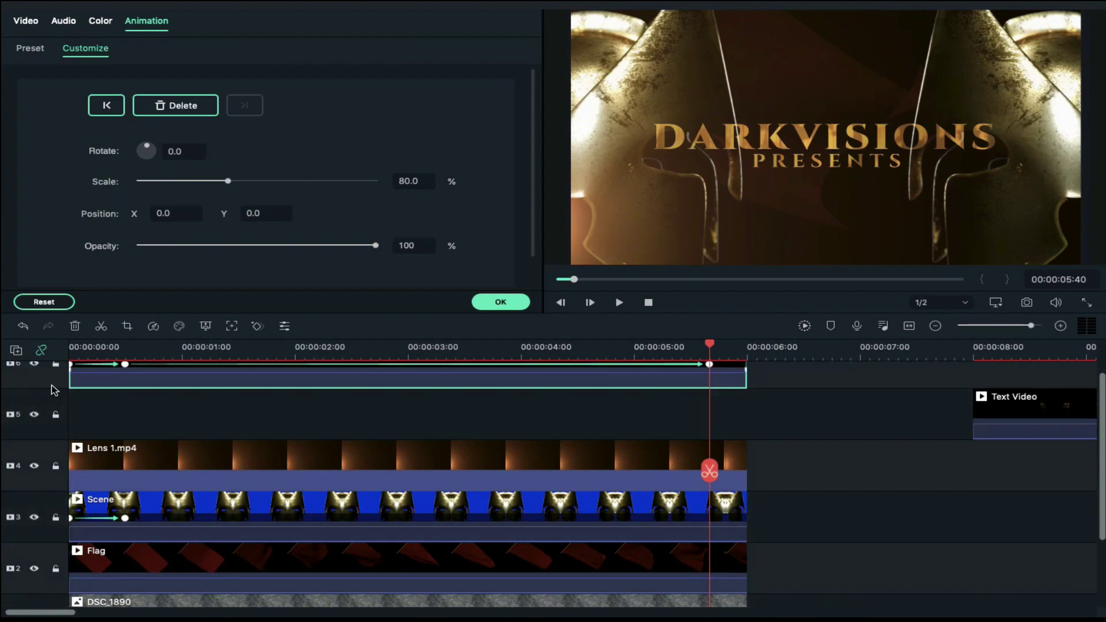
pyautogui.click(70, 350)
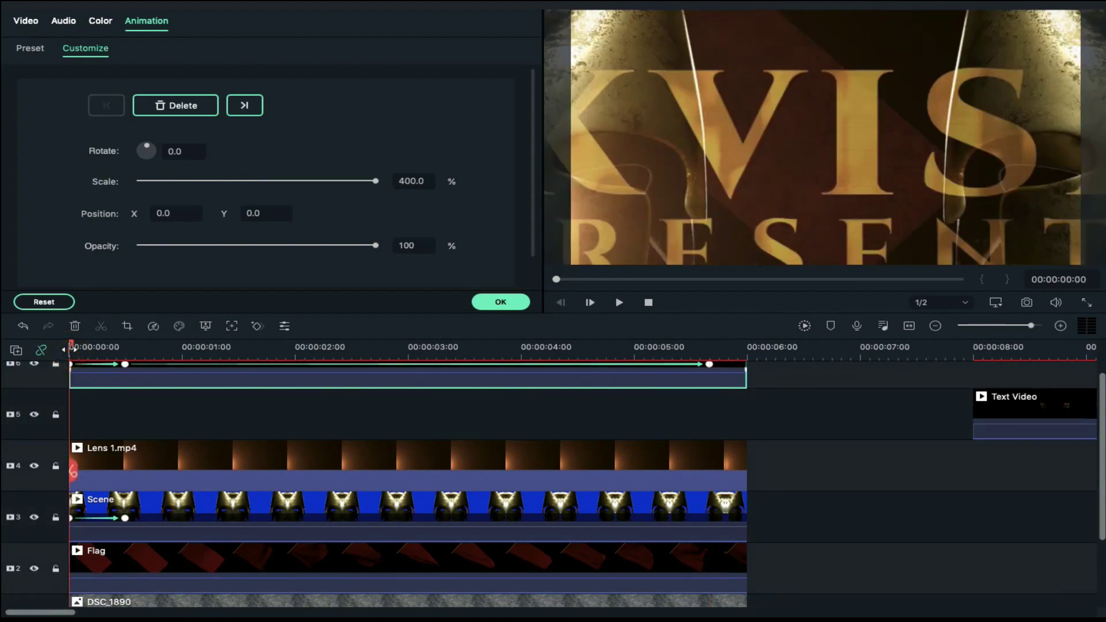
pyautogui.press('super+v')
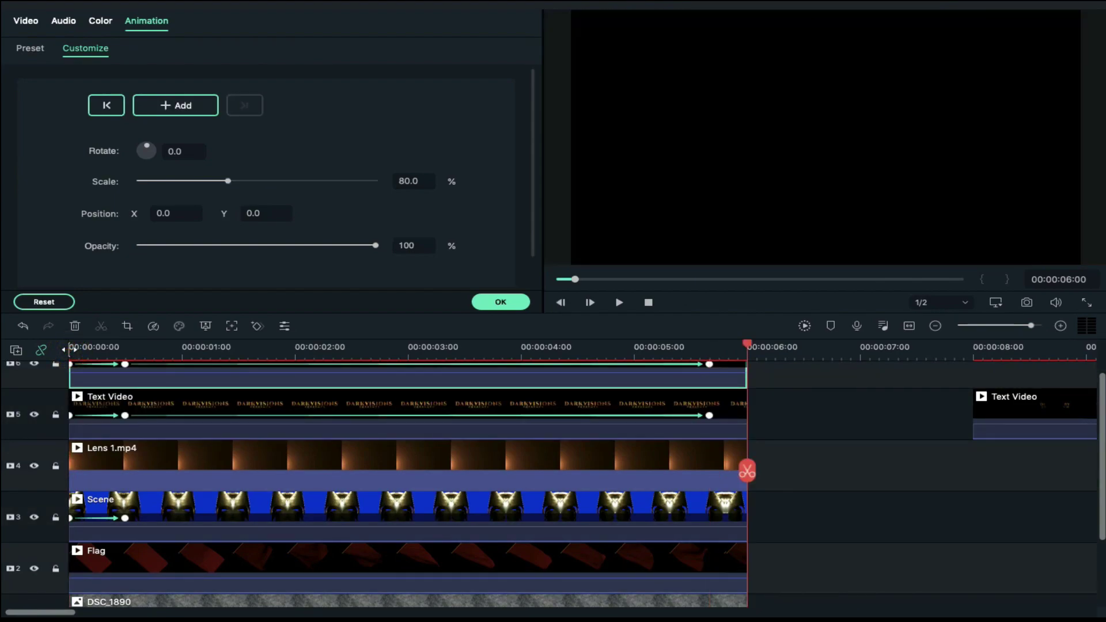
pyautogui.click(289, 345)
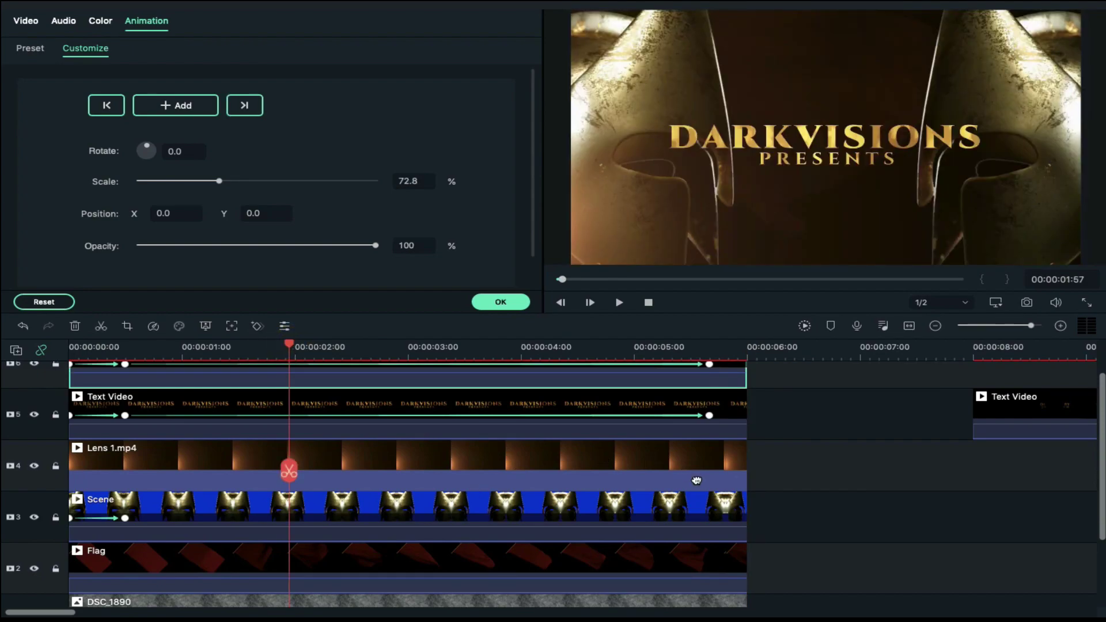
pyautogui.scroll(2, 625, 504)
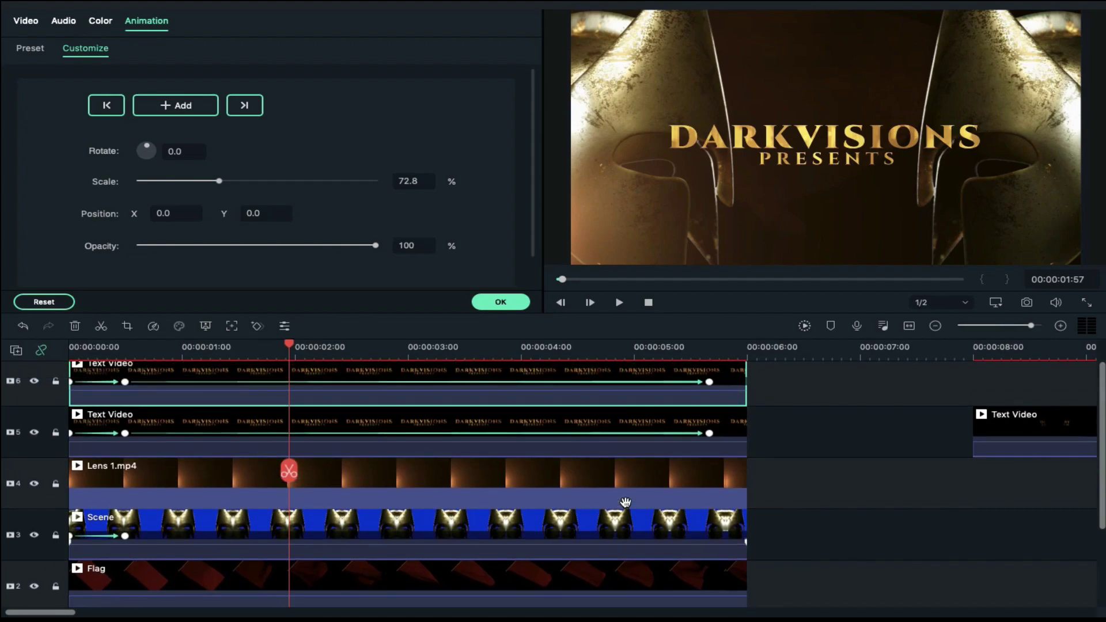
pyautogui.click(500, 302)
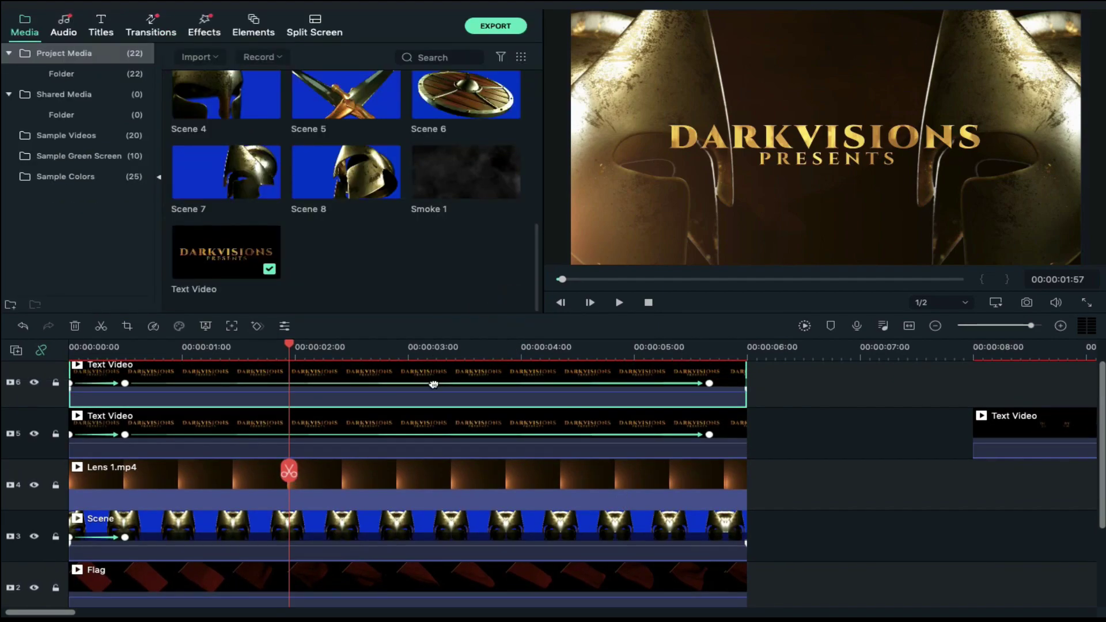
# Move the two keyframed Text Video clips and Lens 1.mp4 up one track together to free track 4.
pyautogui.moveTo(757, 382); pyautogui.dragTo(687, 479)
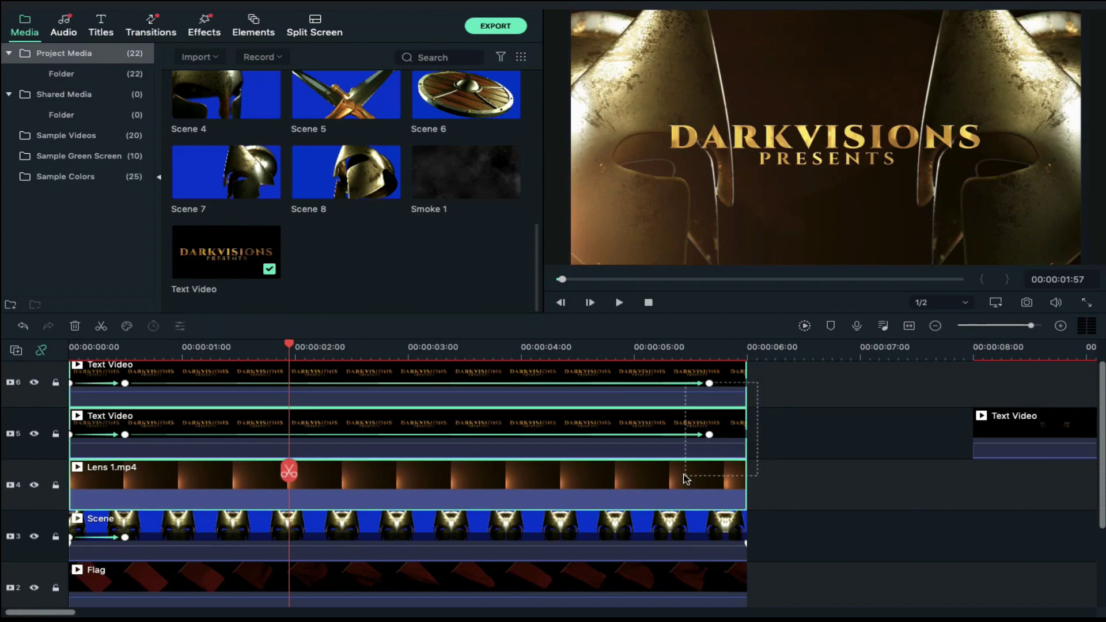
pyautogui.press('Delete')
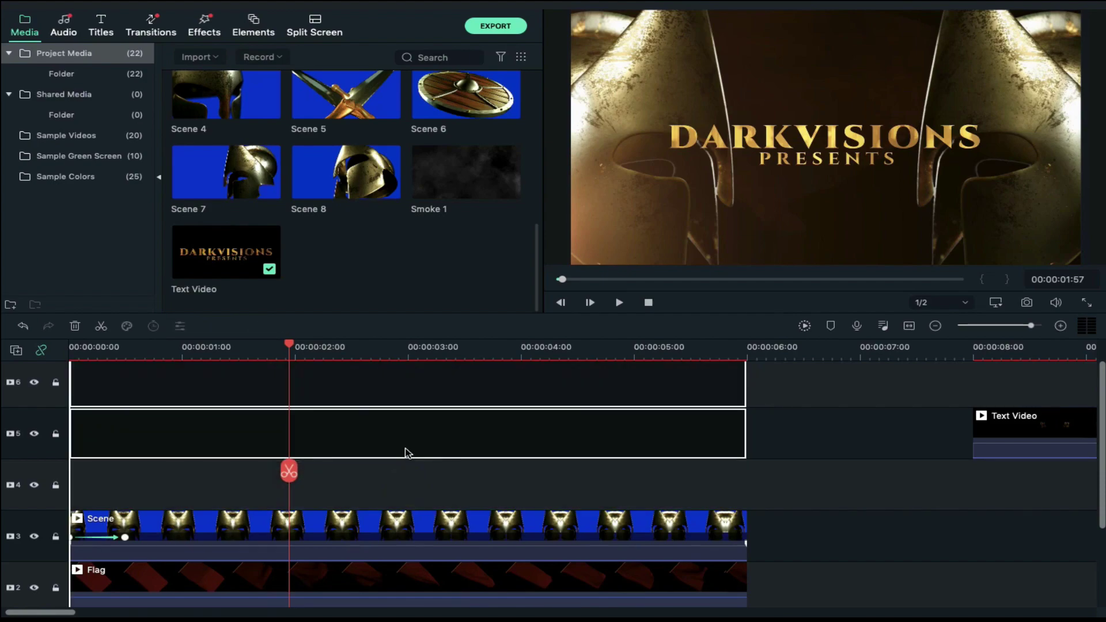
pyautogui.moveTo(405, 448); pyautogui.dragTo(405, 449)
# Place the Smoke 1 clip at the start of track 4 and cut off everything after 00:00:06:00.
pyautogui.moveTo(466, 176); pyautogui.dragTo(74, 501)
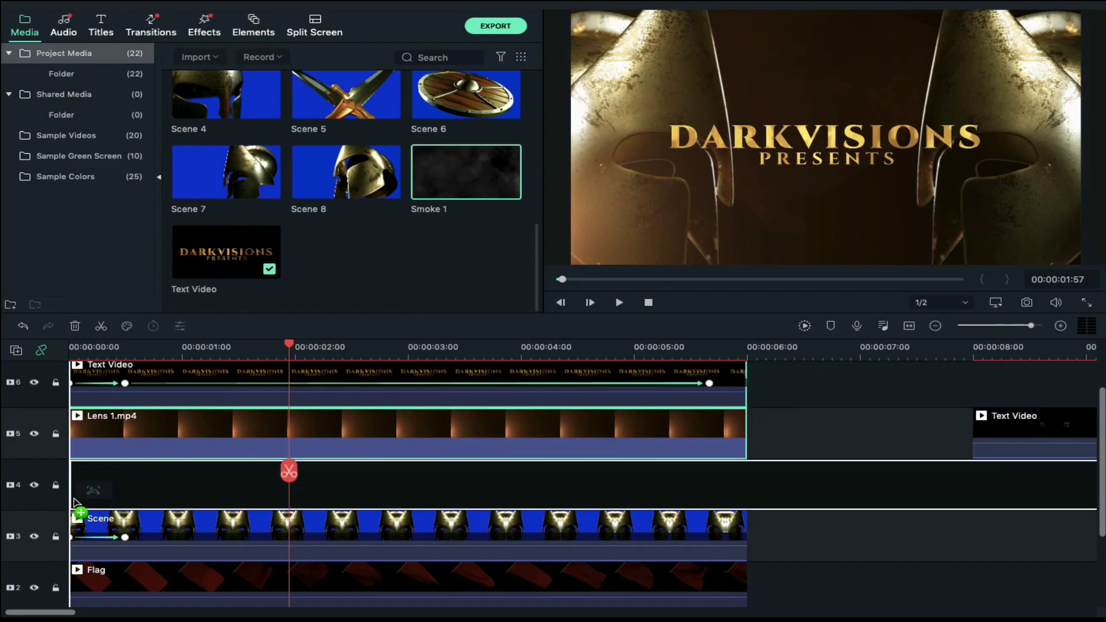
pyautogui.moveTo(613, 419); pyautogui.dragTo(613, 419)
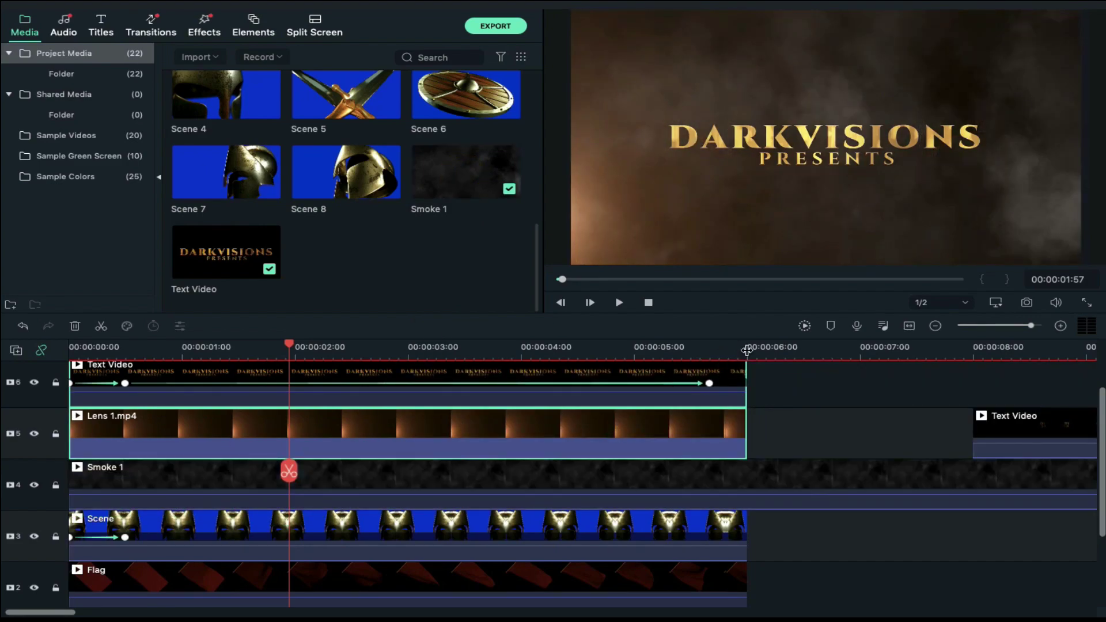
pyautogui.click(746, 350)
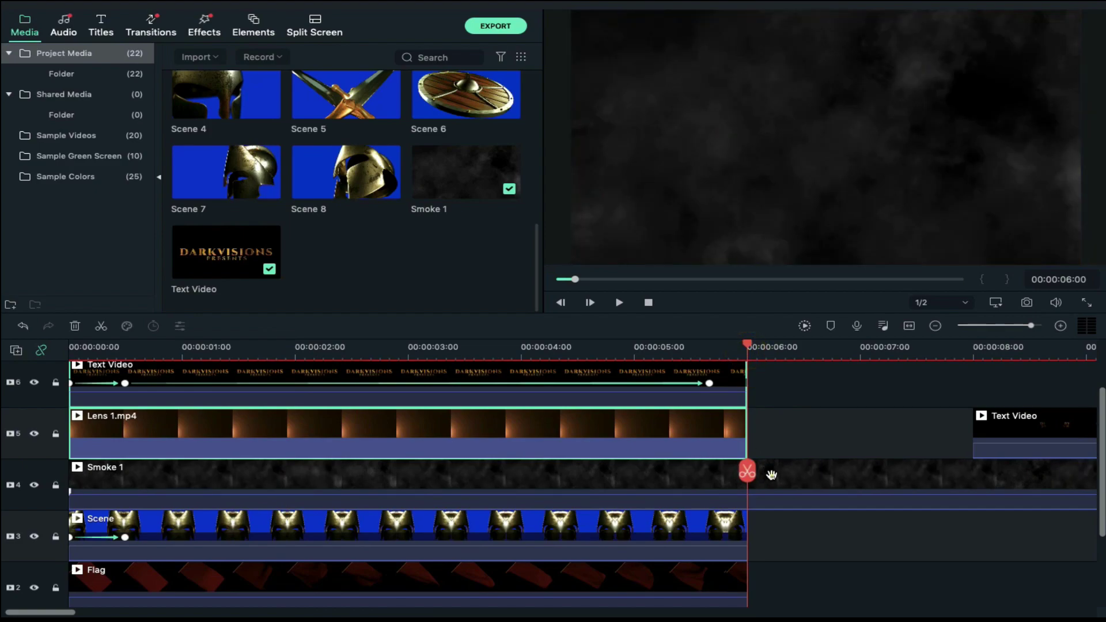
pyautogui.click(771, 474)
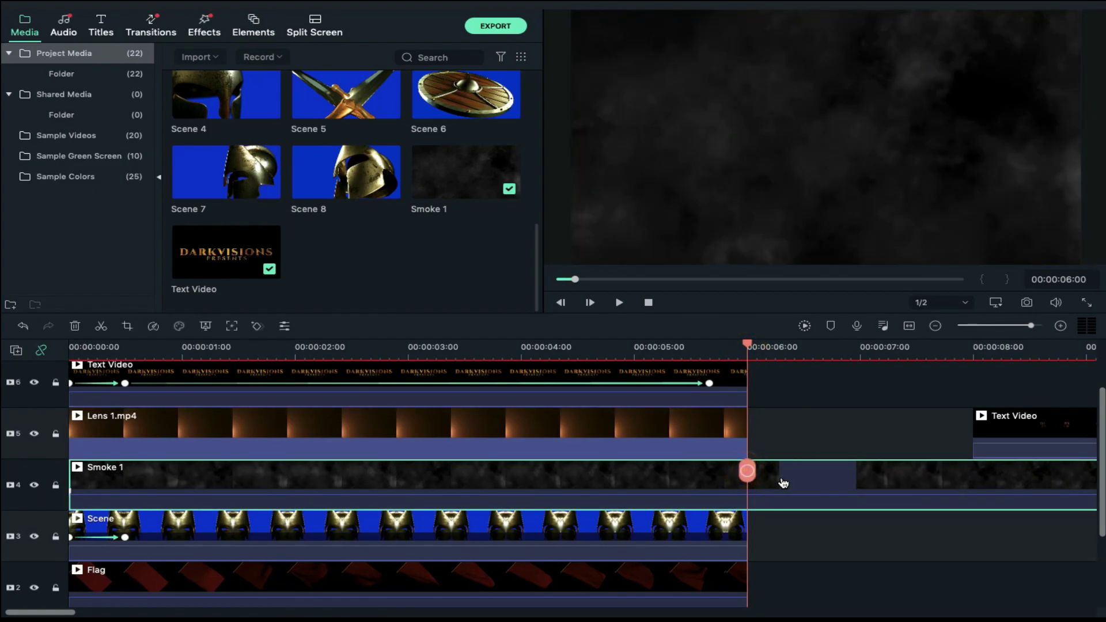
pyautogui.click(783, 483)
pyautogui.press('Delete')
# Set the Smoke 1 clip's blending mode to Screen, check the blend near the beginning, and accept the settings.
pyautogui.click(460, 462)
pyautogui.doubleClick(461, 480)
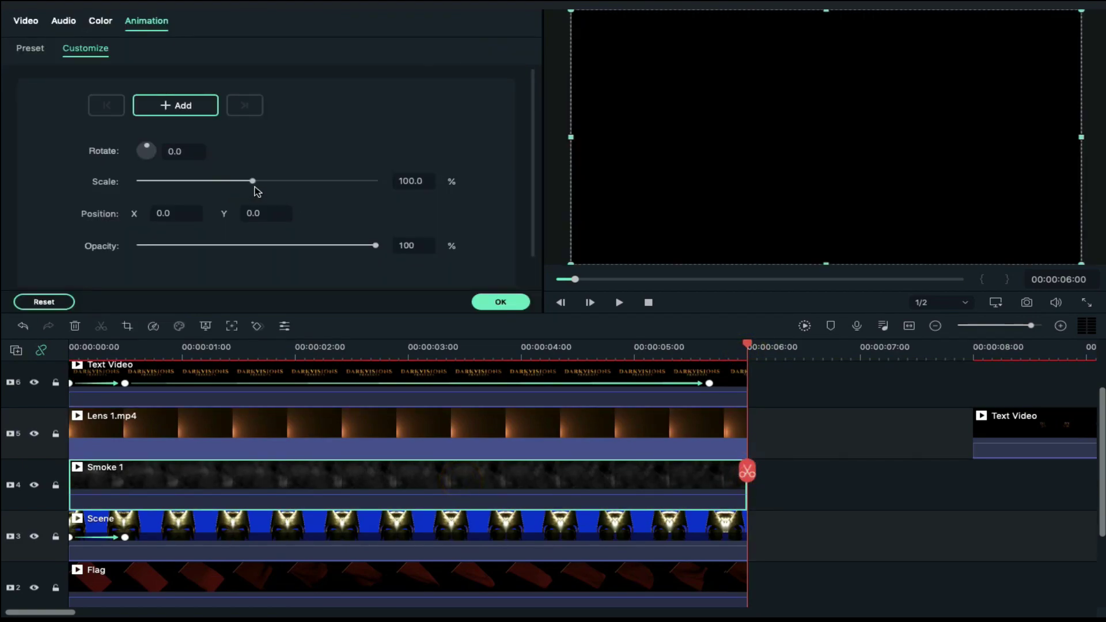
pyautogui.click(32, 26)
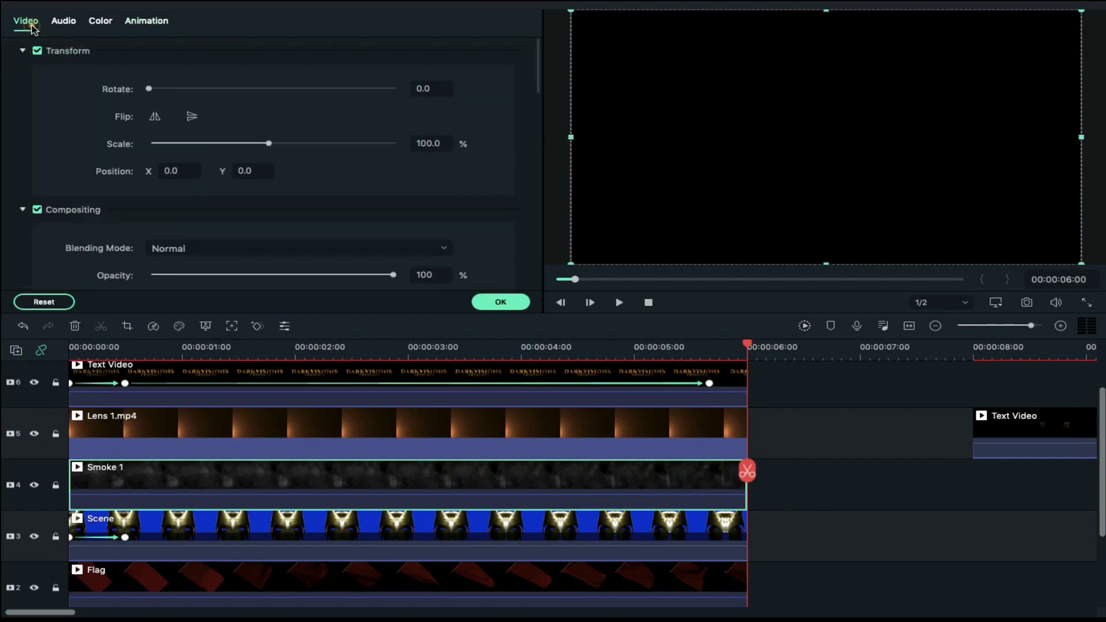
pyautogui.click(231, 247)
pyautogui.click(229, 341)
pyautogui.click(269, 356)
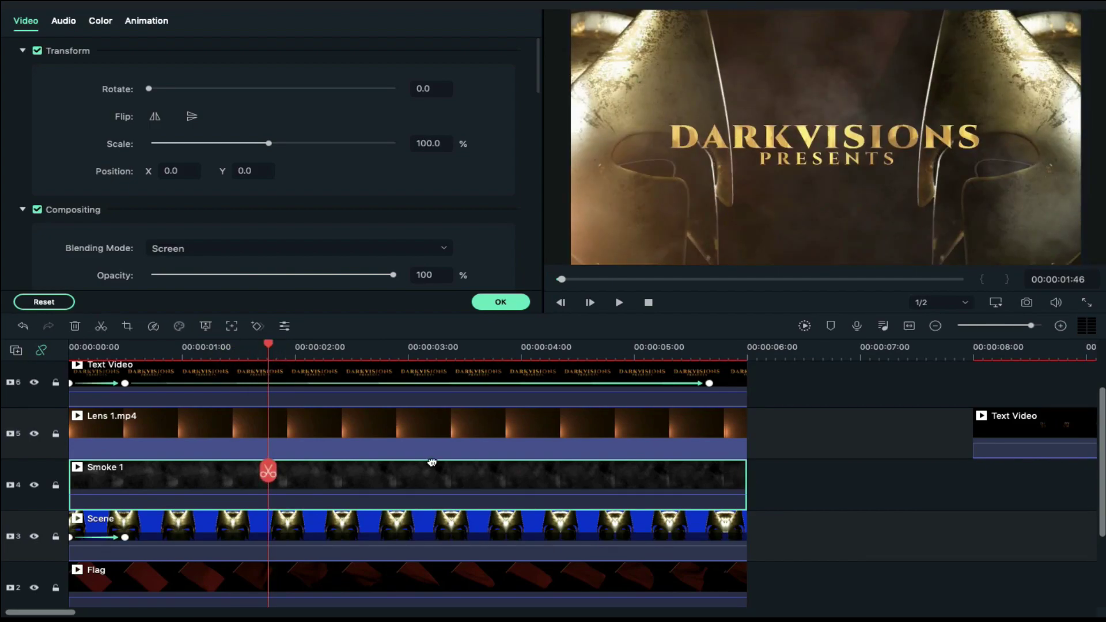
pyautogui.hscroll(3, 432, 462)
pyautogui.scroll(-1, 432, 462)
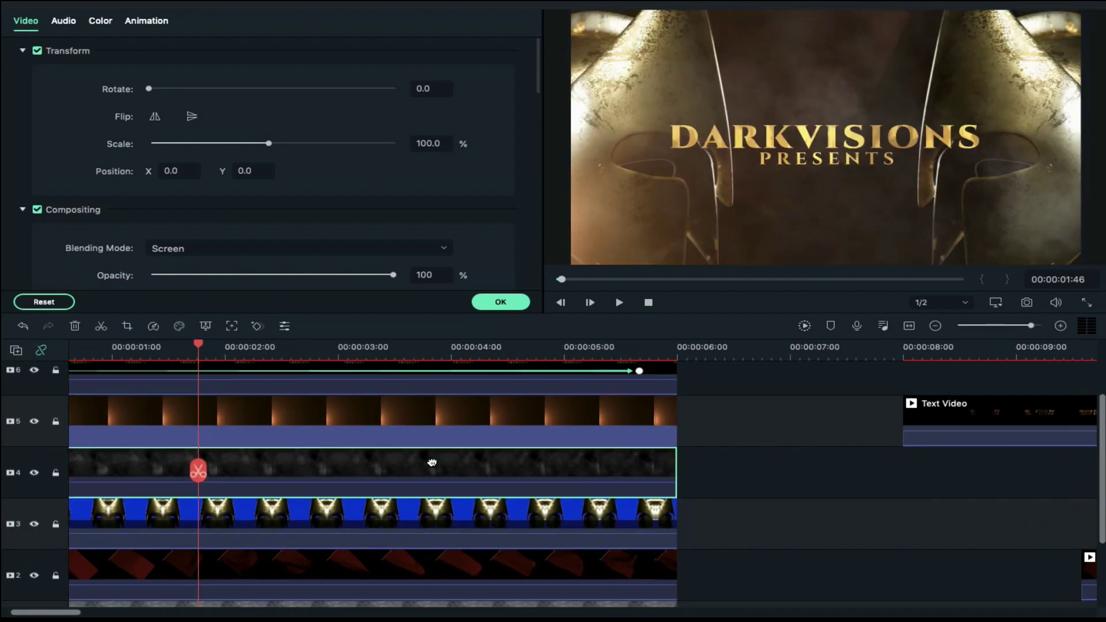
pyautogui.hscroll(-3, 432, 462)
pyautogui.scroll(2, 432, 462)
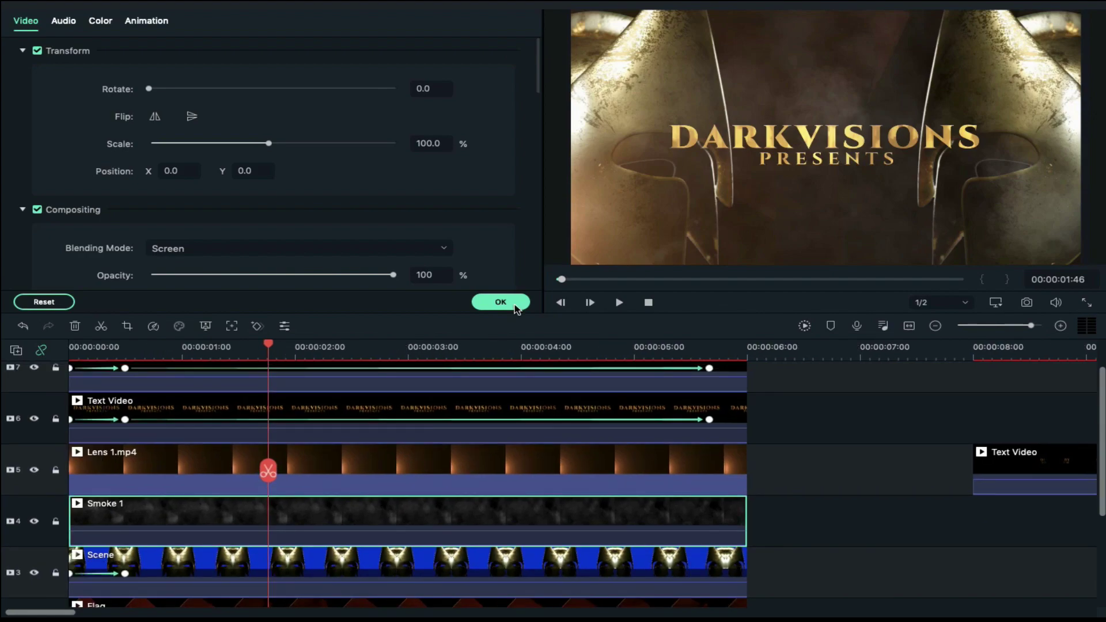
pyautogui.click(500, 302)
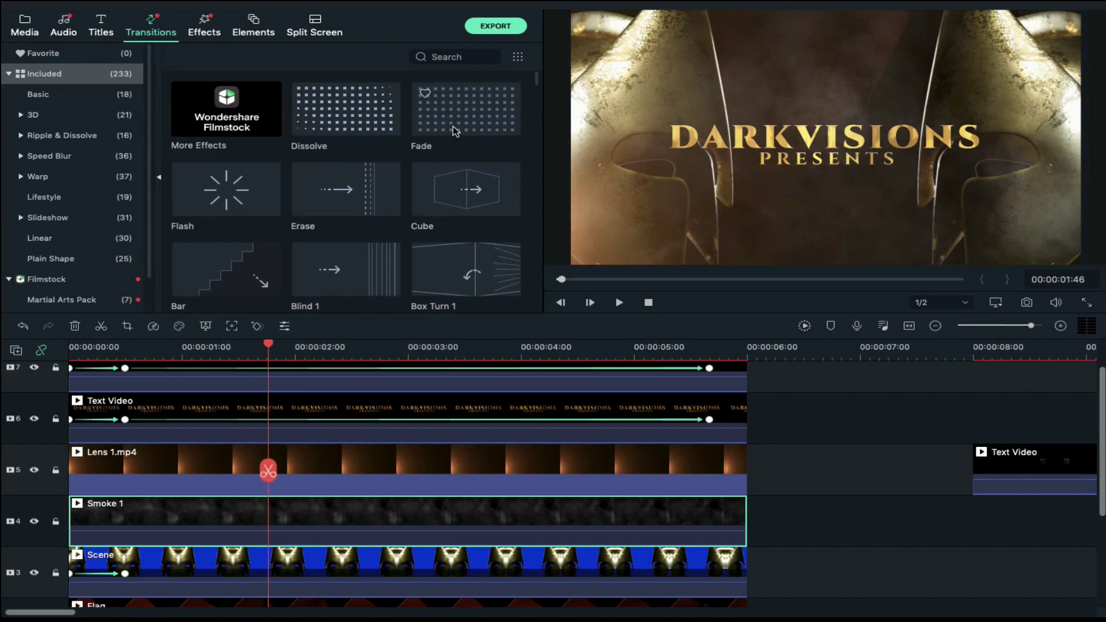
# Add a Fade transition to the start of the DSC_1890 background and shorten it to just under half a second.
pyautogui.scroll(-3, 432, 438)
pyautogui.moveTo(466, 109); pyautogui.dragTo(131, 579)
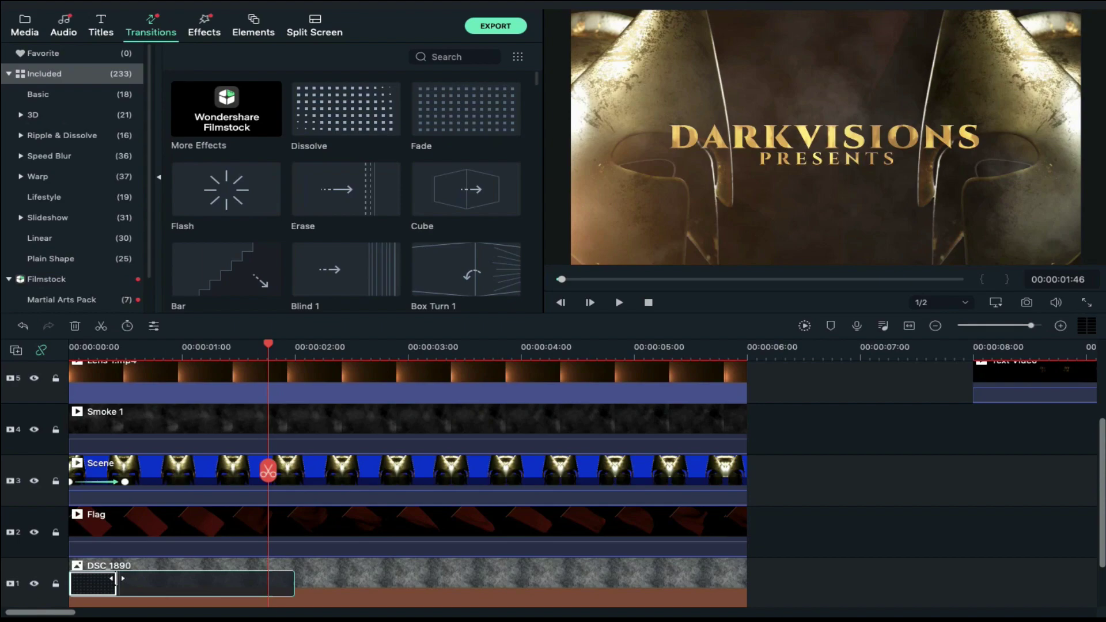
pyautogui.moveTo(119, 578); pyautogui.dragTo(119, 573)
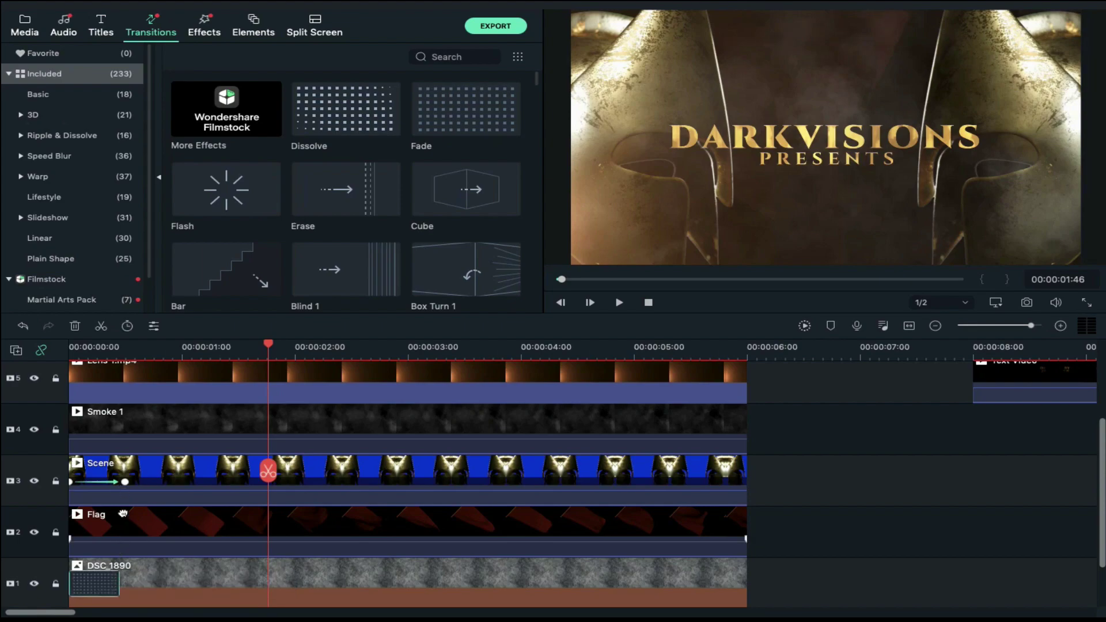
# Add equally short Fade transitions to the starts of Smoke 1, Lens 1.mp4 and the two stacked Text Video clips.
pyautogui.moveTo(449, 126); pyautogui.dragTo(115, 426)
pyautogui.scroll(3, 184, 426)
pyautogui.moveTo(292, 422); pyautogui.dragTo(119, 426)
pyautogui.scroll(3, 173, 427)
pyautogui.moveTo(455, 128); pyautogui.dragTo(115, 436)
pyautogui.moveTo(292, 435); pyautogui.dragTo(119, 436)
pyautogui.moveTo(455, 130); pyautogui.dragTo(115, 383)
pyautogui.moveTo(292, 378); pyautogui.dragTo(118, 385)
pyautogui.scroll(3, 183, 390)
# Place the Particles clip on track 8 right where the opening fades end and cut off everything after 00:00:06:00.
pyautogui.click(24, 26)
pyautogui.moveTo(466, 191); pyautogui.dragTo(127, 382)
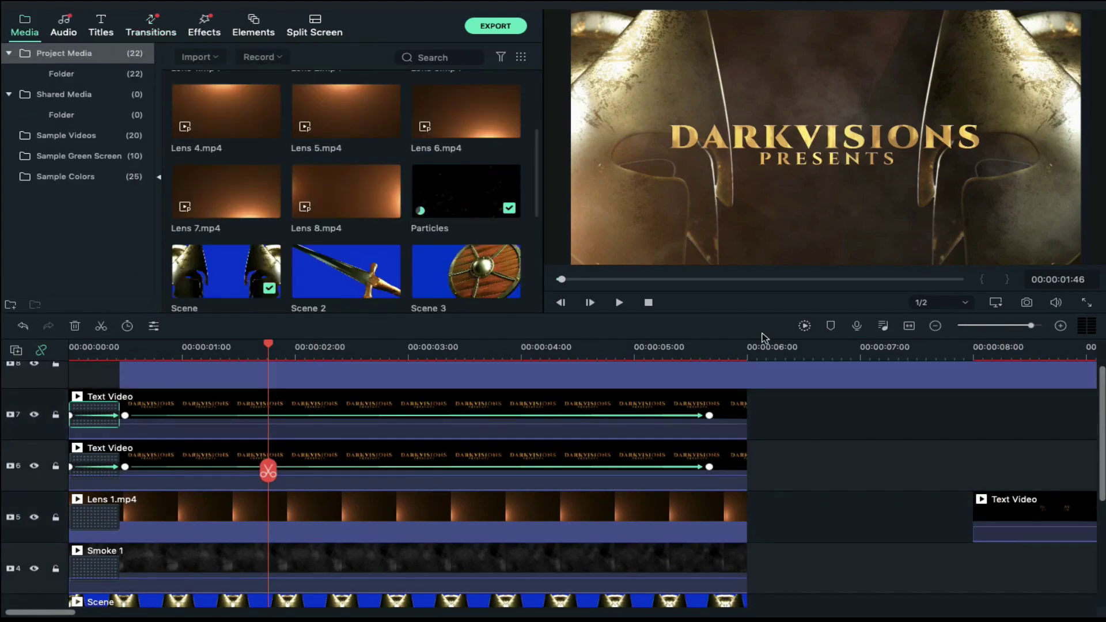
pyautogui.click(746, 353)
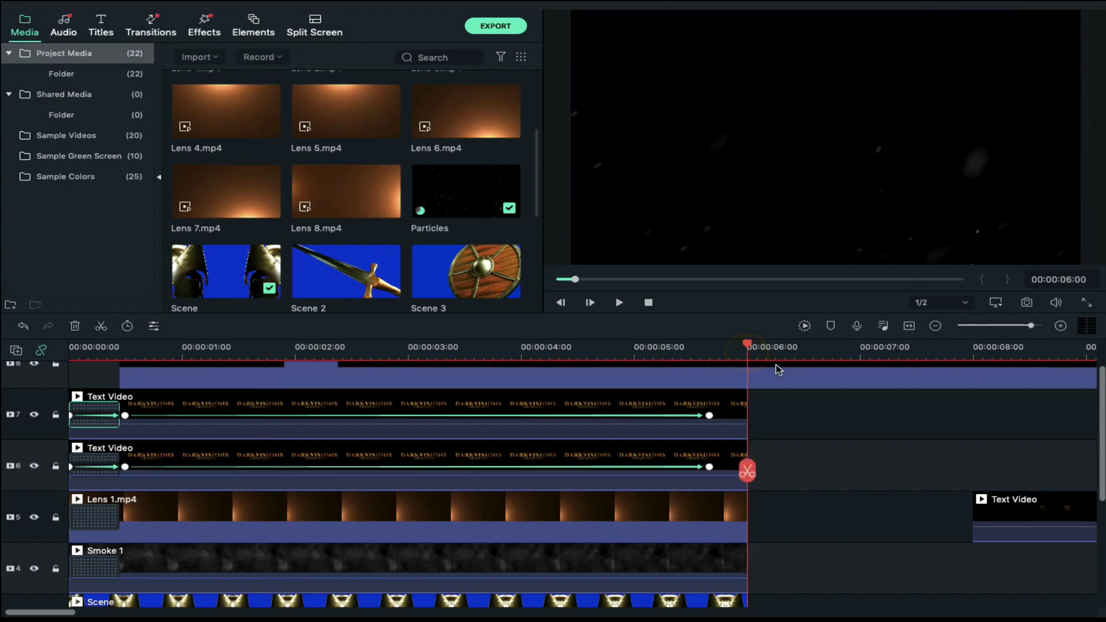
pyautogui.click(771, 372)
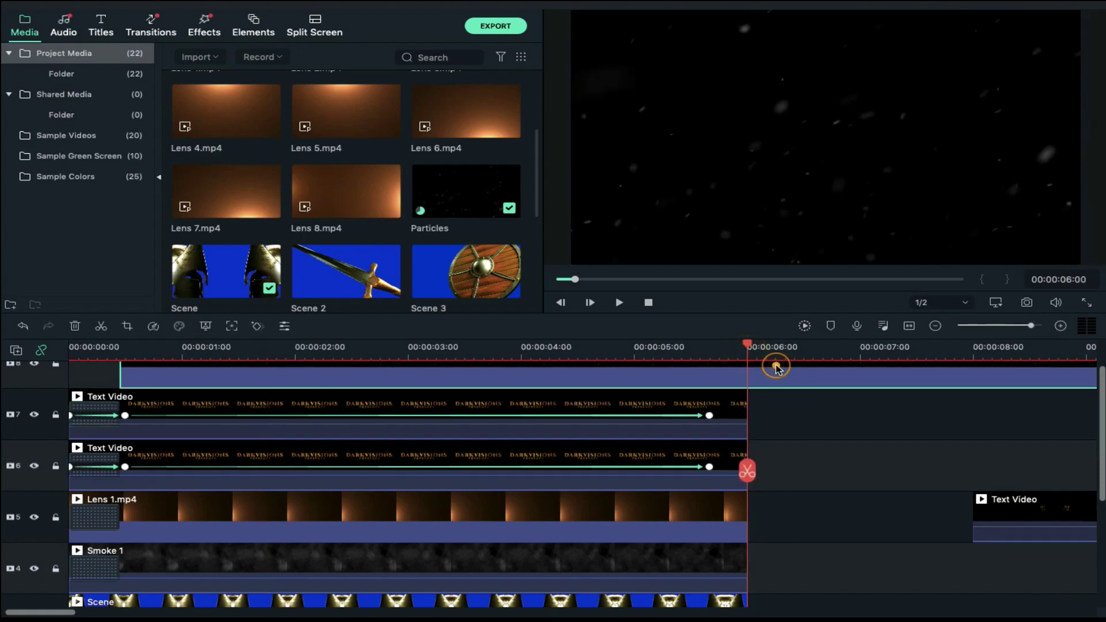
pyautogui.click(747, 470)
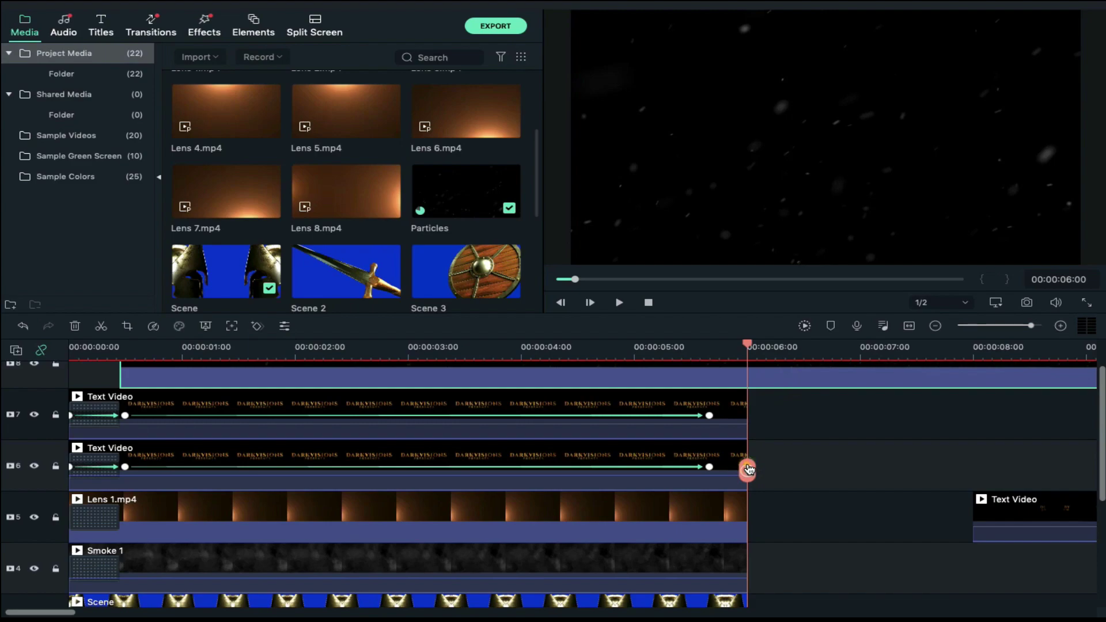
pyautogui.click(823, 375)
pyautogui.press('Delete')
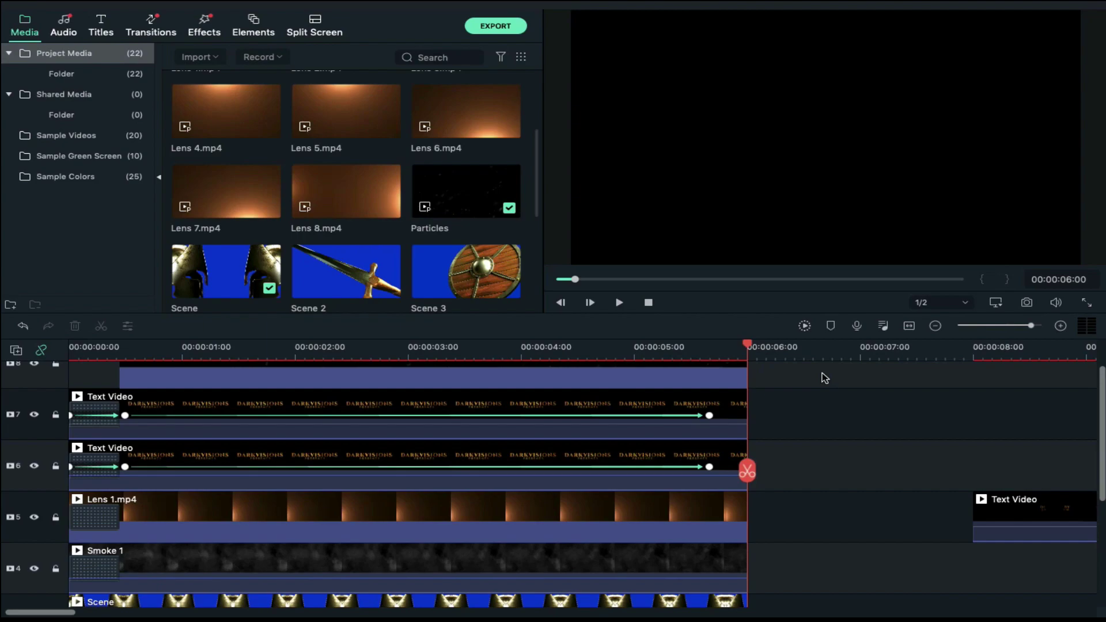
# Set the Particles clip's blending mode to Screen and accept the settings.
pyautogui.doubleClick(475, 373)
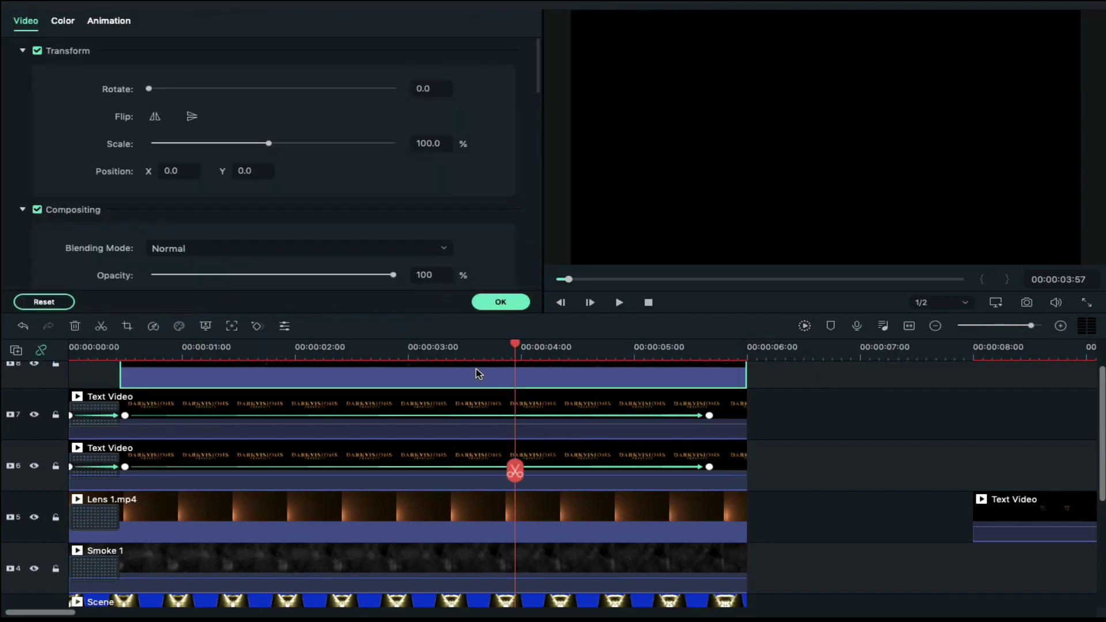
pyautogui.click(358, 255)
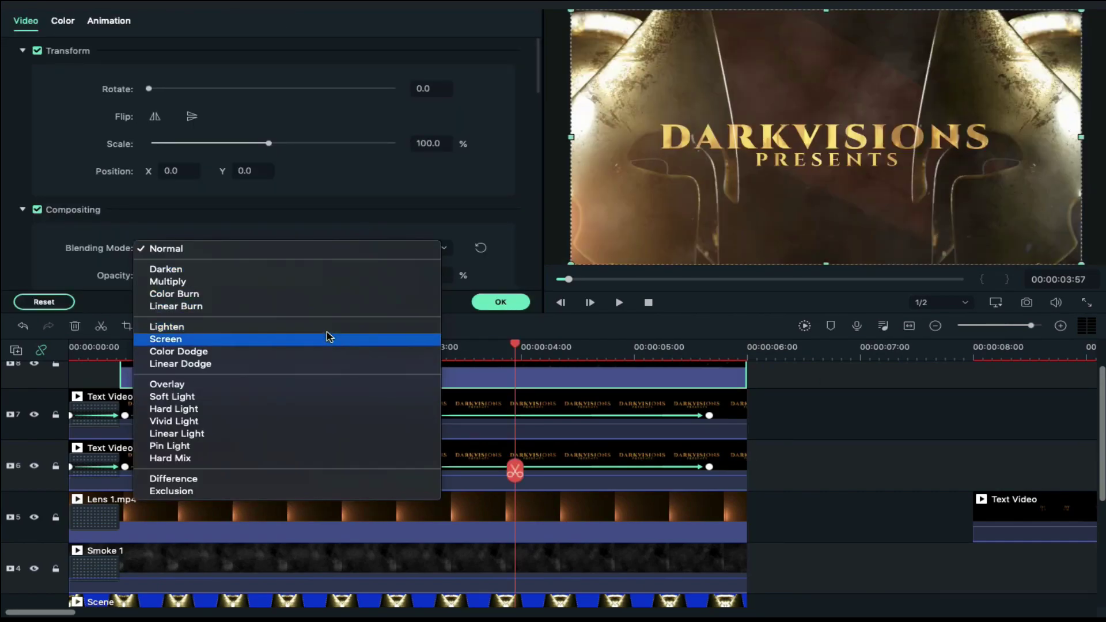
pyautogui.click(326, 338)
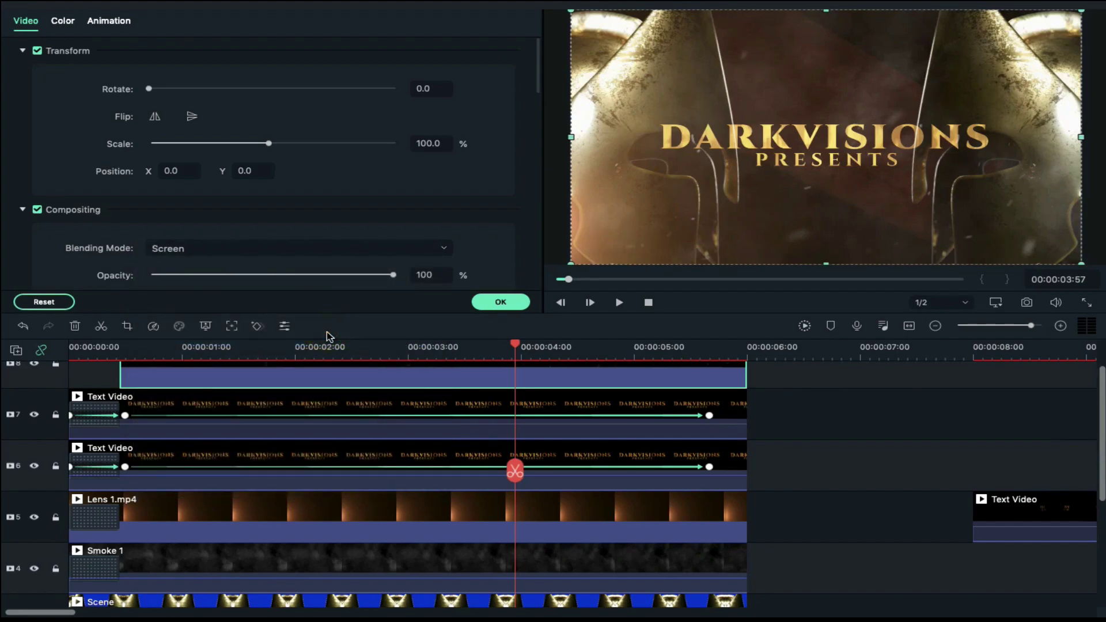
pyautogui.scroll(-5, 345, 476)
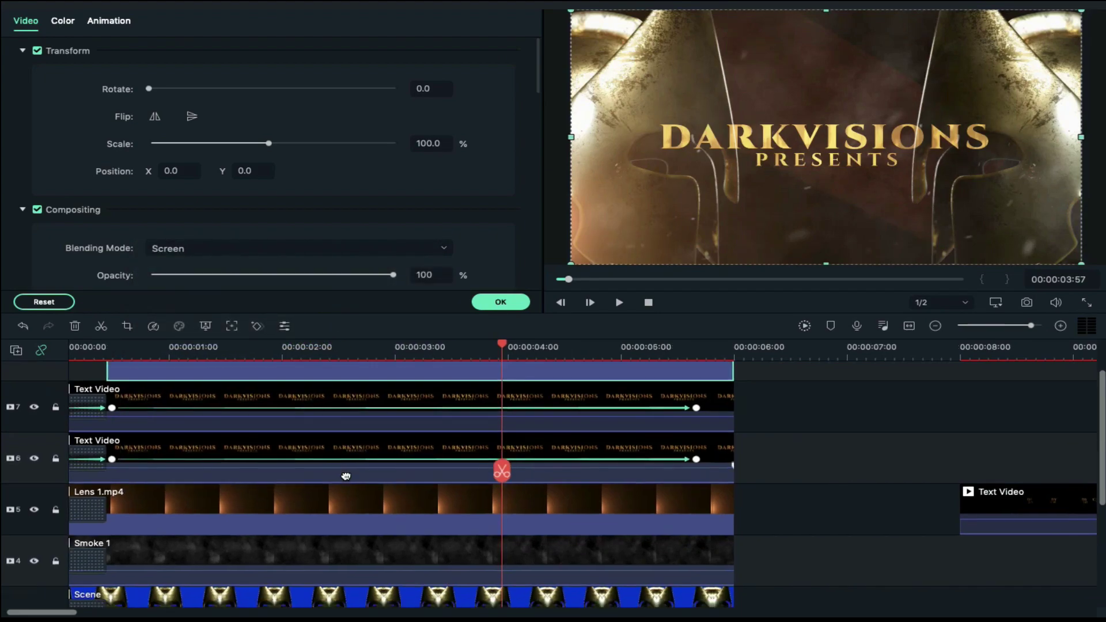
pyautogui.hscroll(3, 345, 476)
pyautogui.scroll(-2, 346, 476)
pyautogui.hscroll(3, 346, 476)
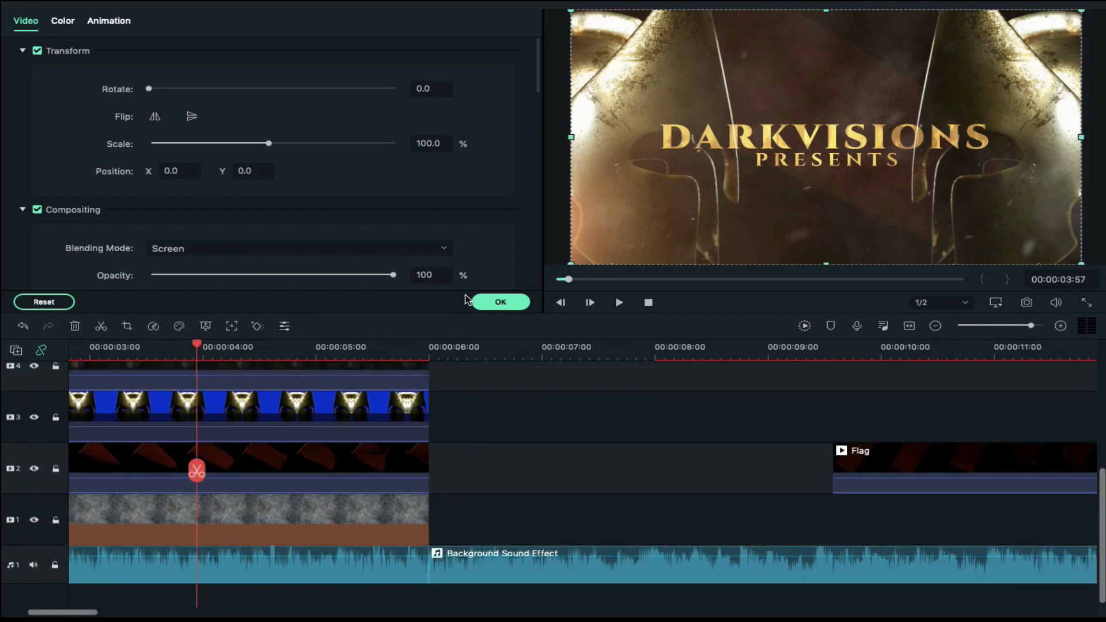
pyautogui.click(495, 303)
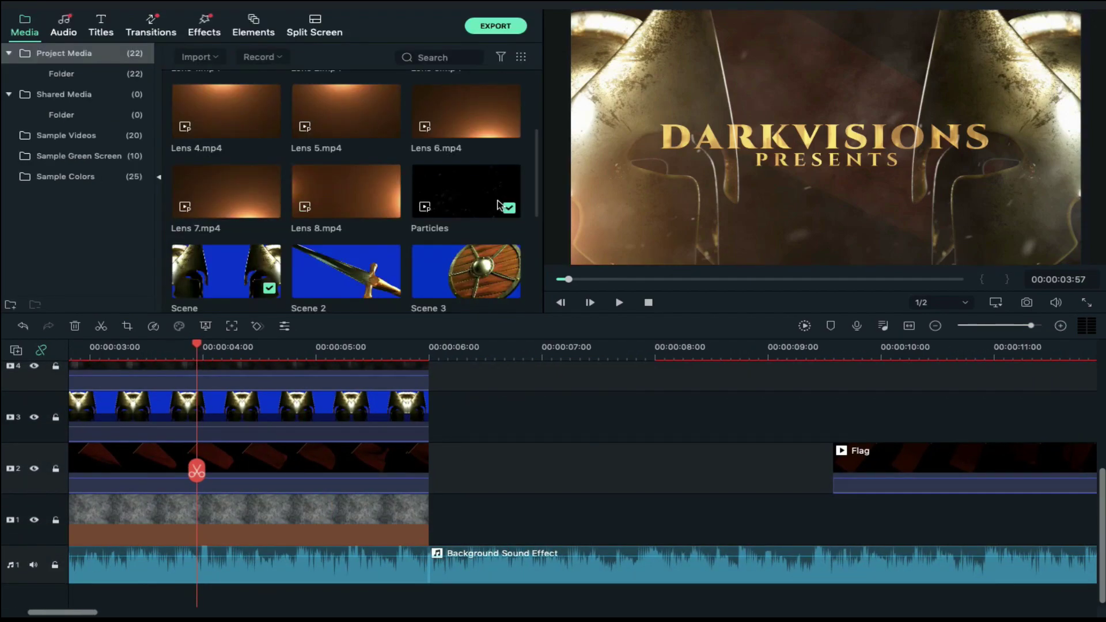
# Repeat the DSC_1890 background from 00:00:06:00 onward and move Scene 3 on track 3 to start at 00:00:12:00.
pyautogui.click(343, 515)
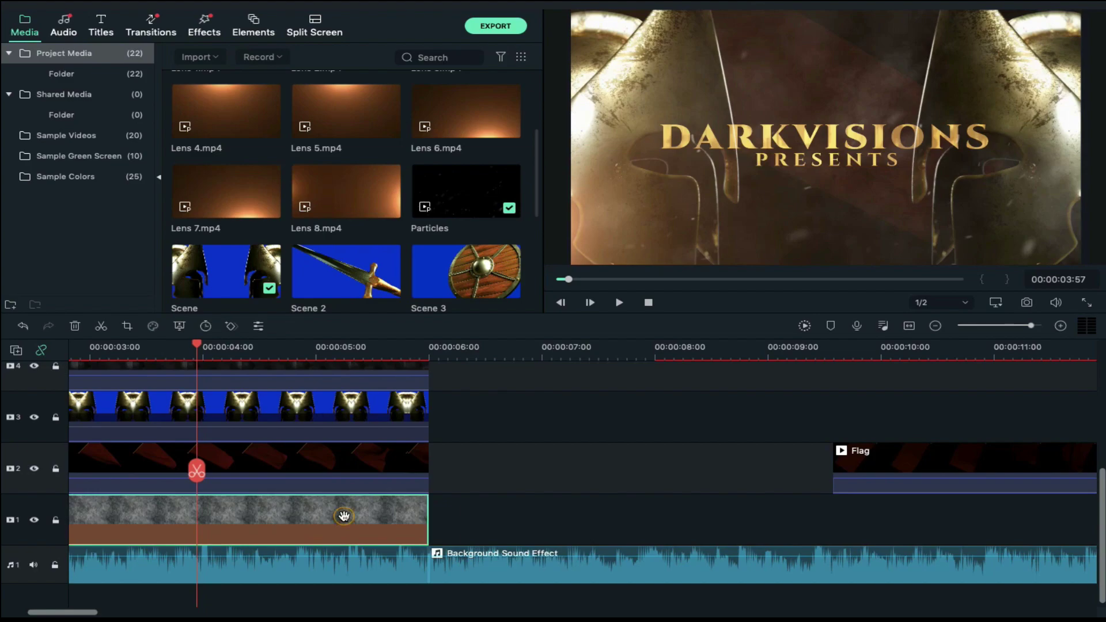
pyautogui.click(430, 351)
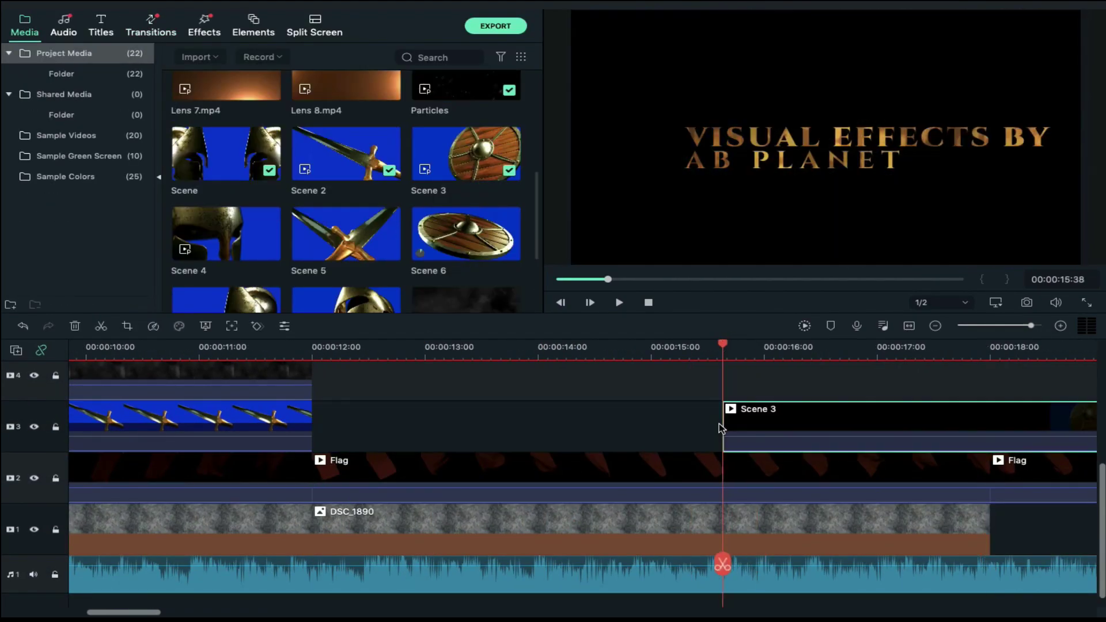
pyautogui.moveTo(718, 423); pyautogui.dragTo(467, 452)
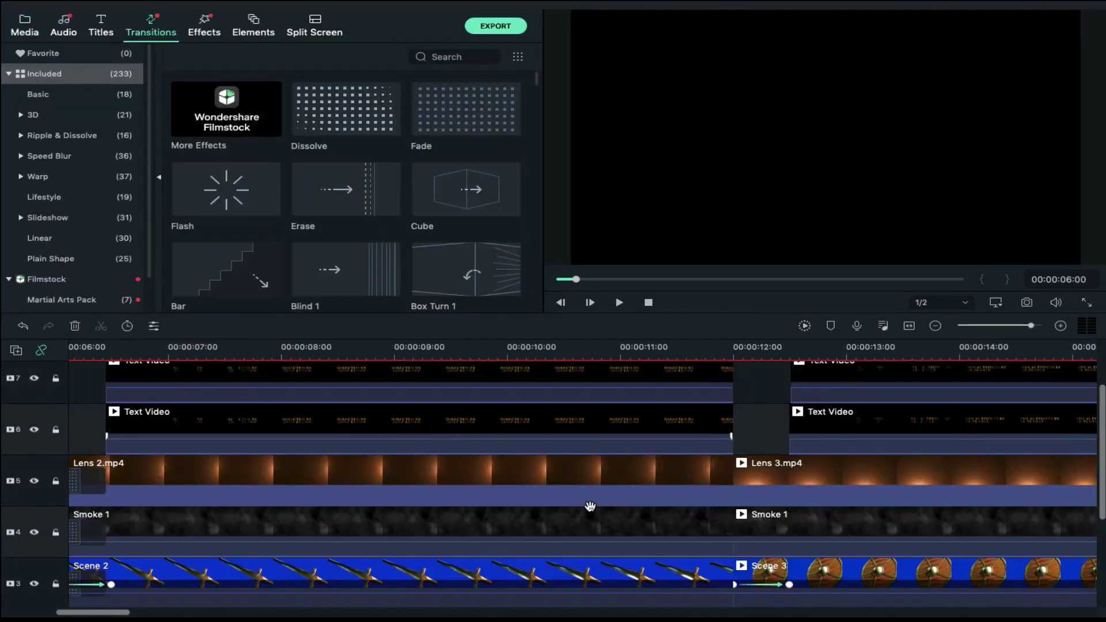
# Add a Fade transition to the track 7 Text Video clip in the section that follows 00:00:06:00.
pyautogui.moveTo(466, 109); pyautogui.dragTo(667, 383)
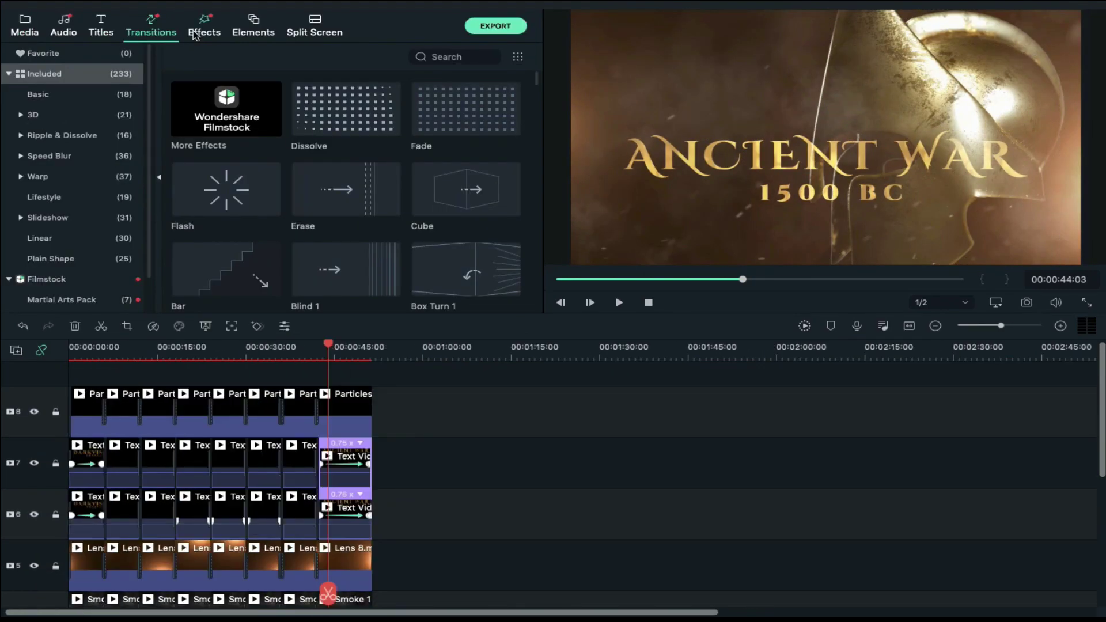
# Add the Cinema 21:9 overlay from the Frame effects to the timeline over the intro.
pyautogui.click(195, 35)
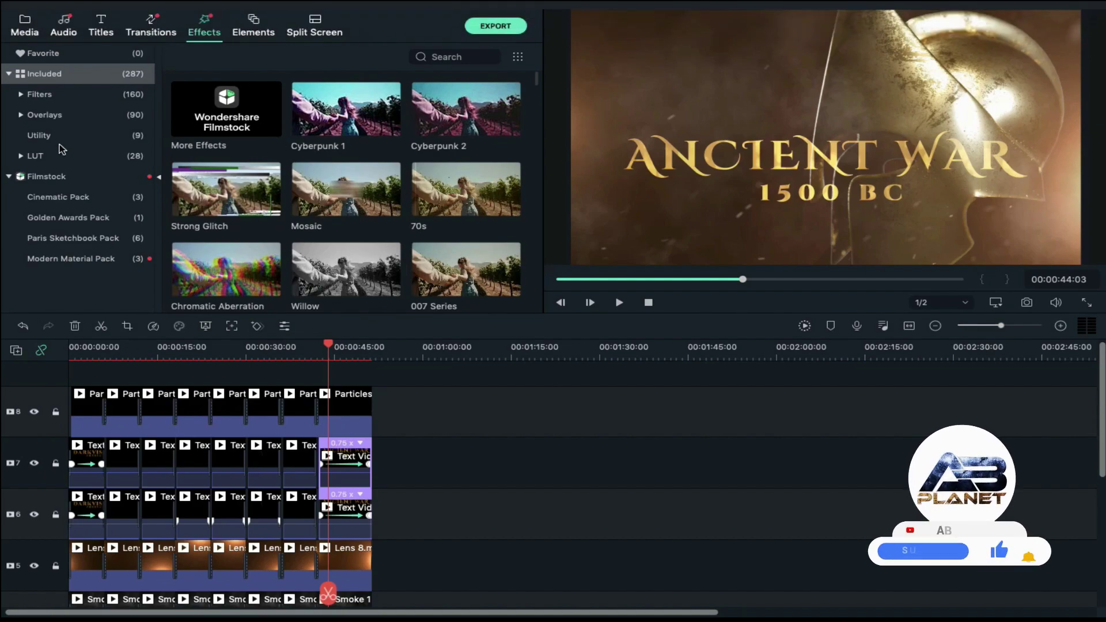
pyautogui.click(43, 115)
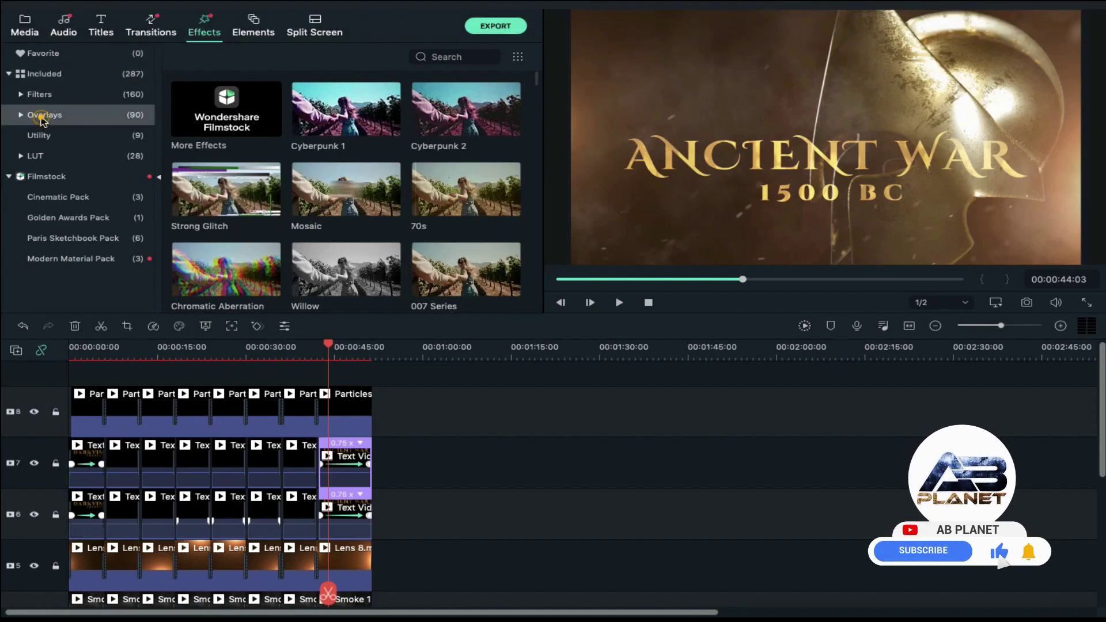
pyautogui.click(52, 136)
pyautogui.scroll(-5, 340, 197)
pyautogui.moveTo(340, 197); pyautogui.dragTo(469, 461)
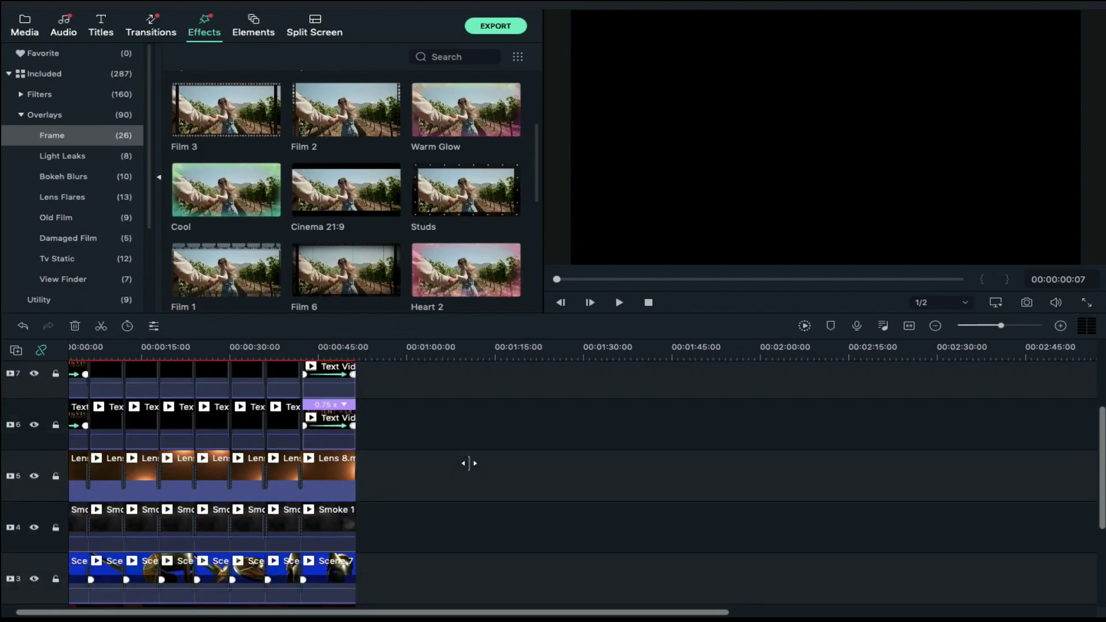
# Trim the end of the Background Sound Effect on the audio track to match the end of the video clips.
pyautogui.scroll(-1, 468, 463)
pyautogui.scroll(-5, 469, 463)
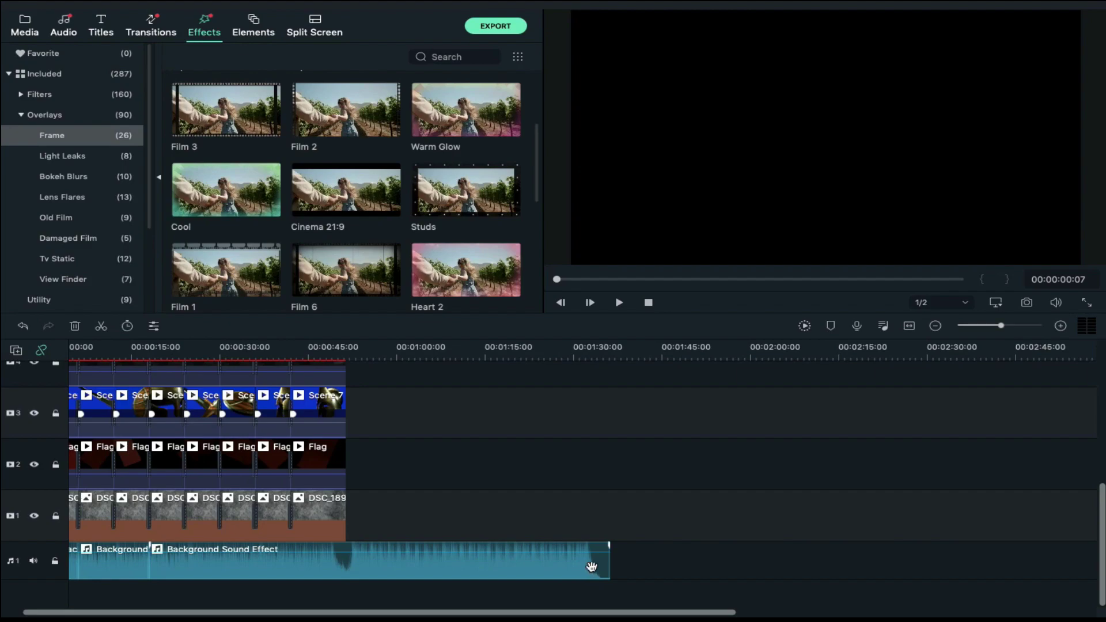
pyautogui.moveTo(593, 561); pyautogui.dragTo(346, 559)
# Start exporting the project and set the Scenes folder as the save location.
pyautogui.click(498, 26)
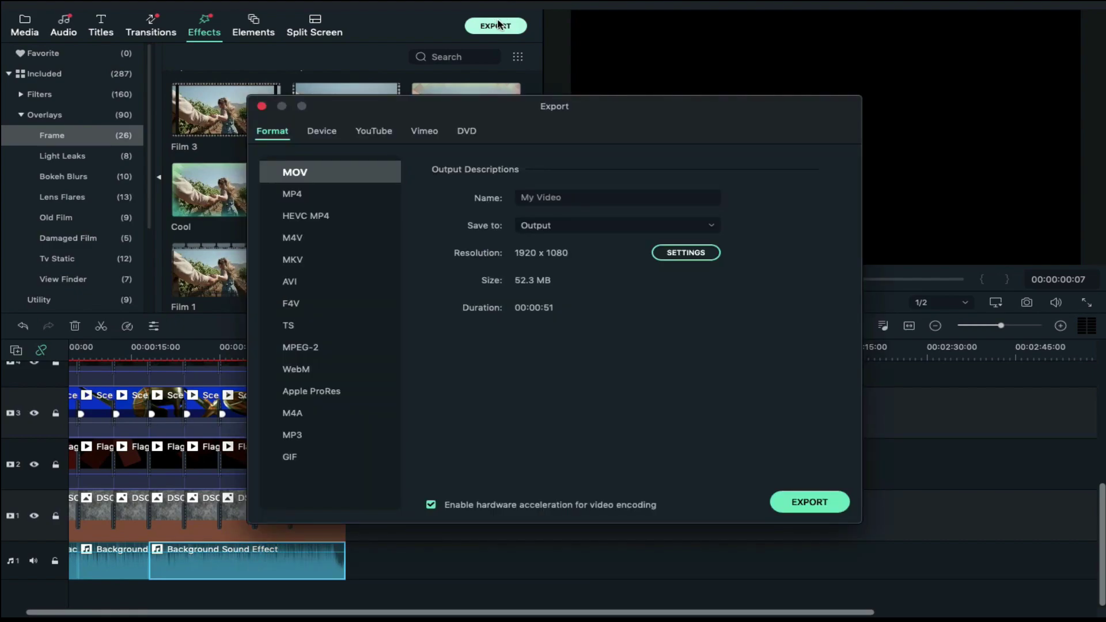
pyautogui.click(630, 227)
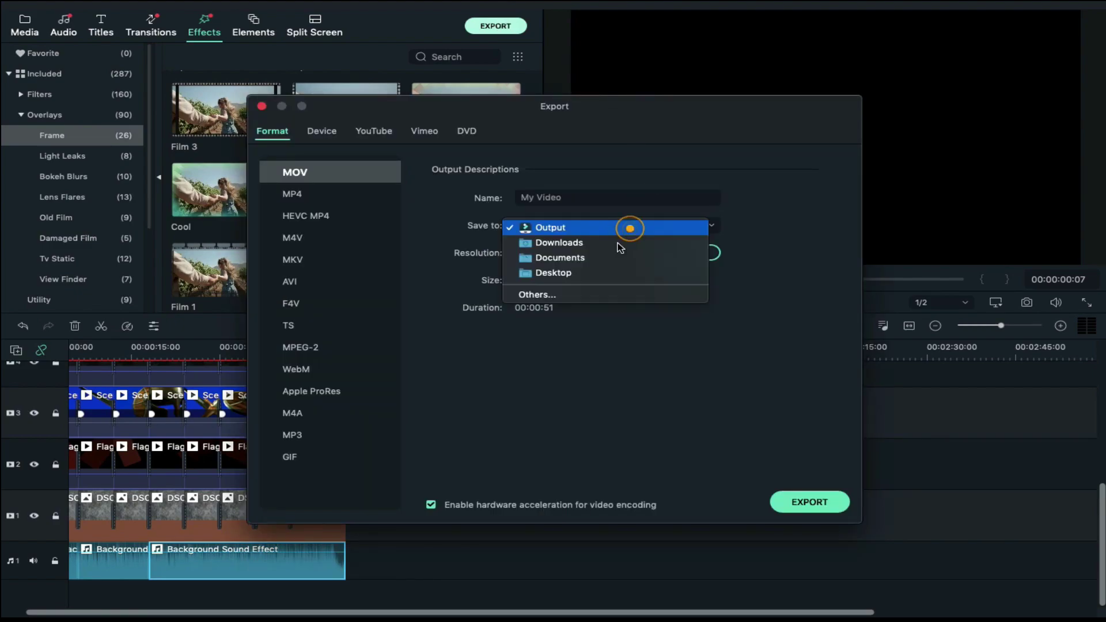
pyautogui.click(592, 297)
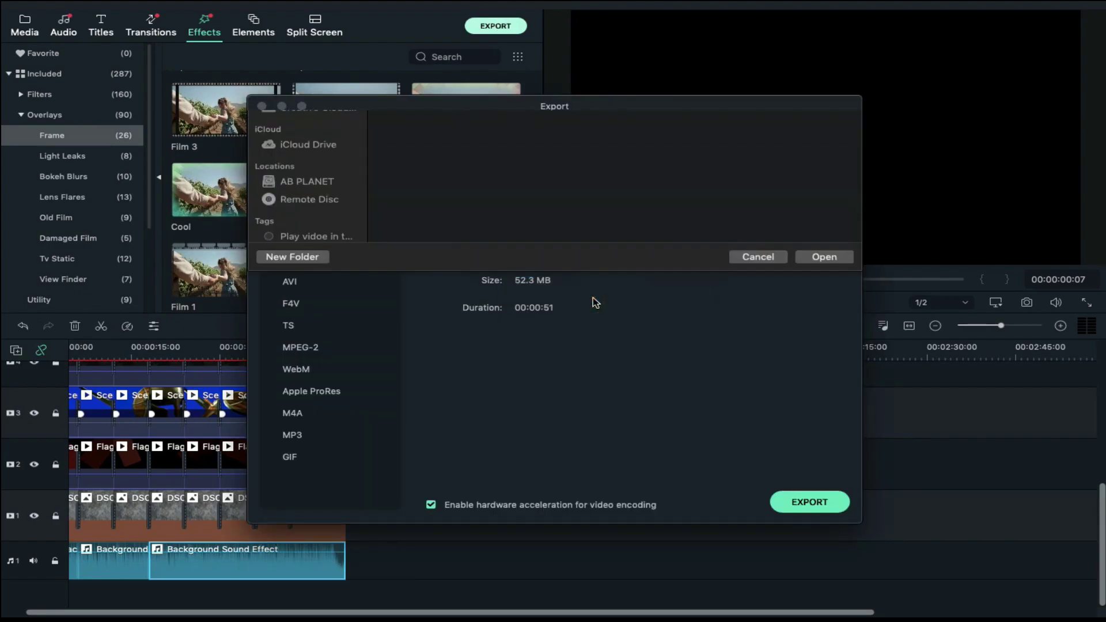
pyautogui.click(826, 404)
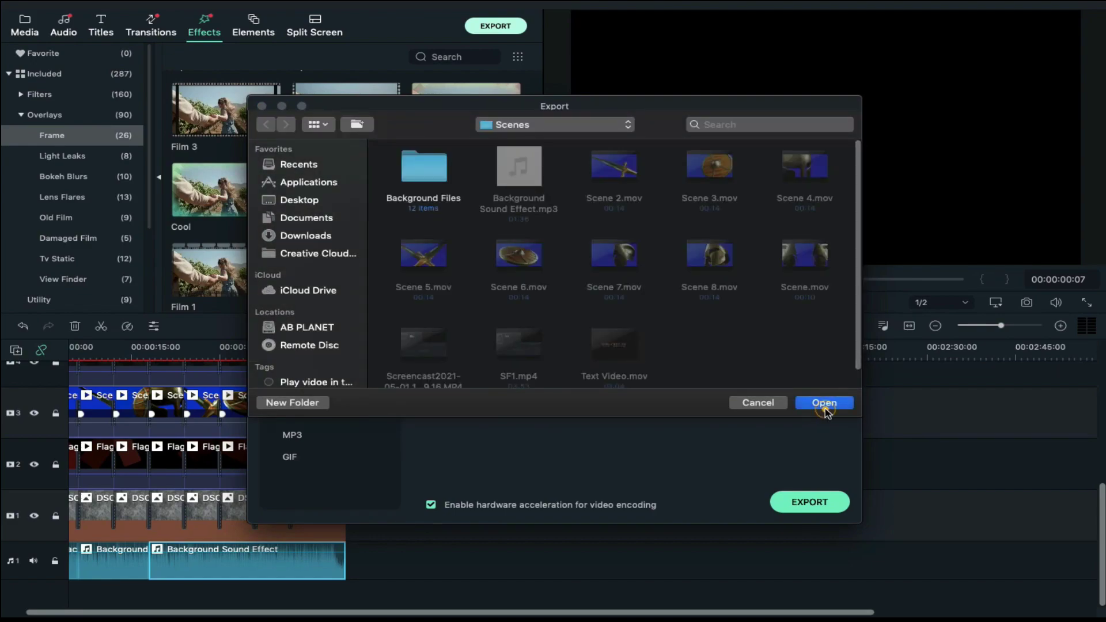
# Name the output Ancient Trailer, choose the MP4 format and export the video.
pyautogui.click(576, 200)
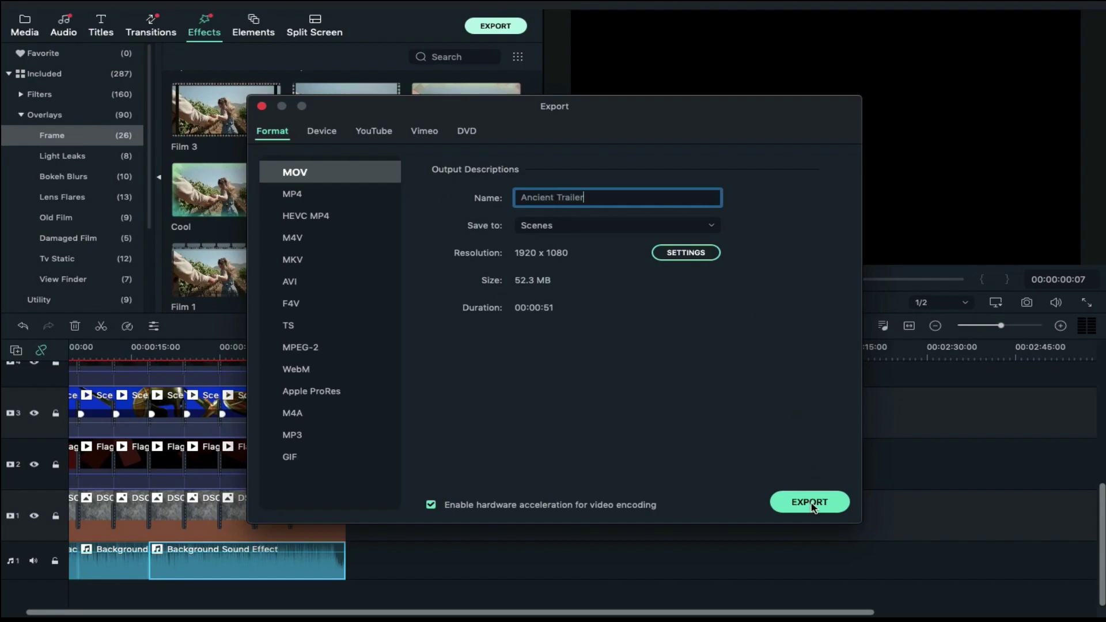
pyautogui.click(296, 195)
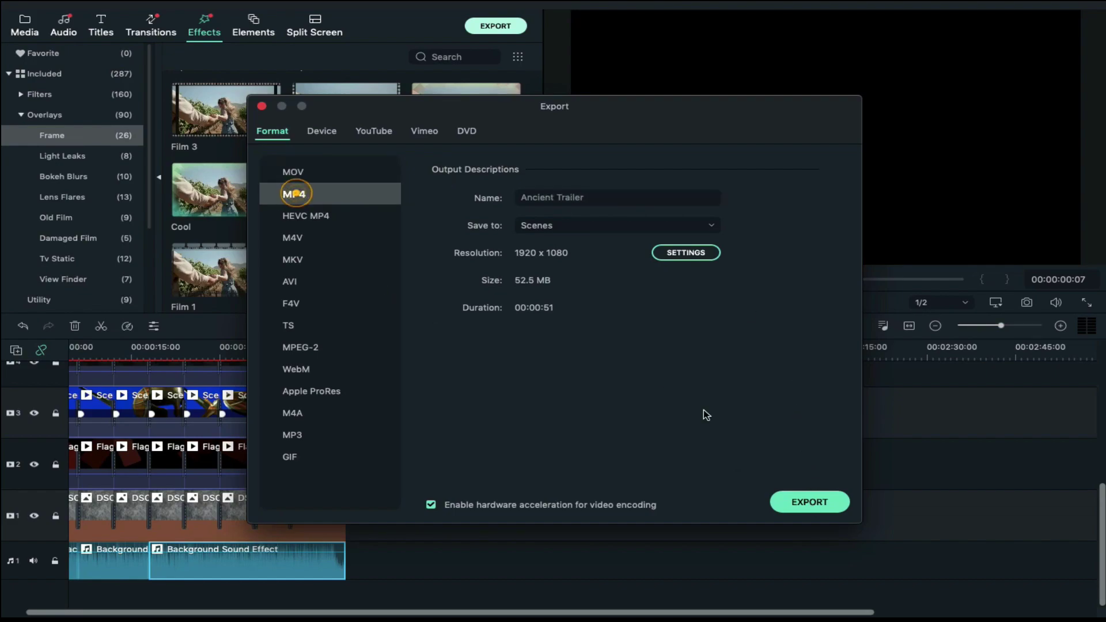
pyautogui.click(808, 502)
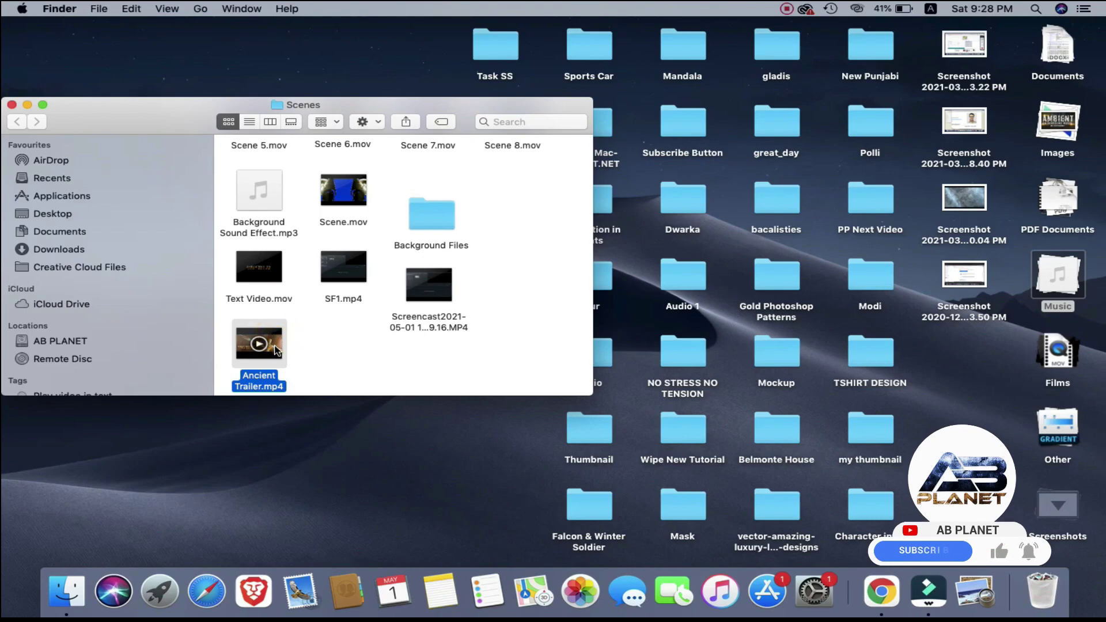
# Open the exported Ancient Trailer.mp4 from the Scenes folder in Finder to review it.
pyautogui.doubleClick(275, 342)
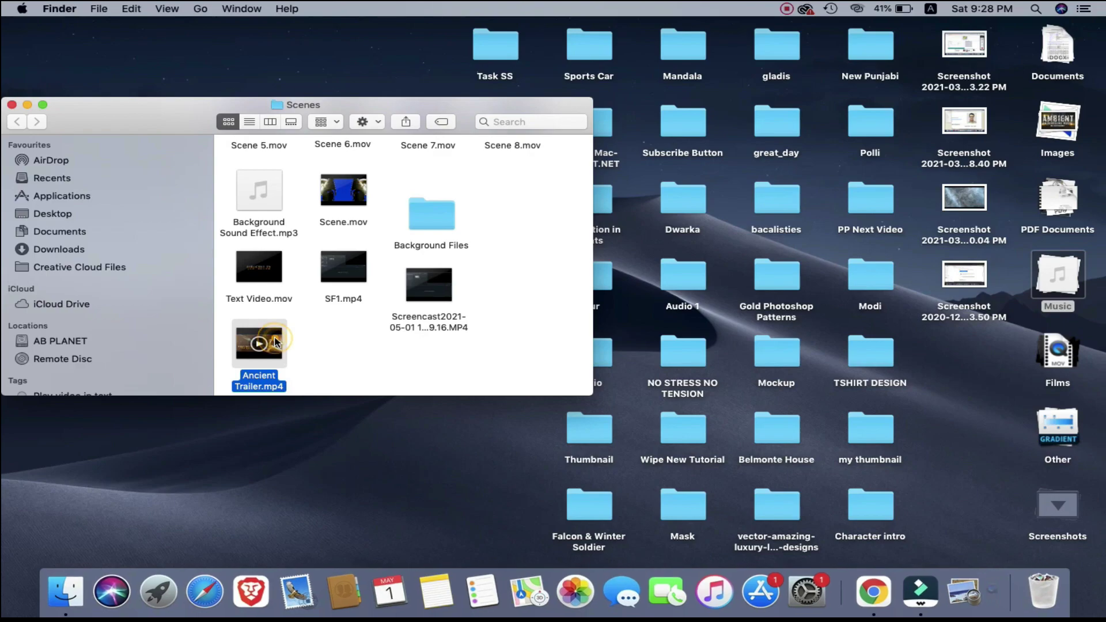